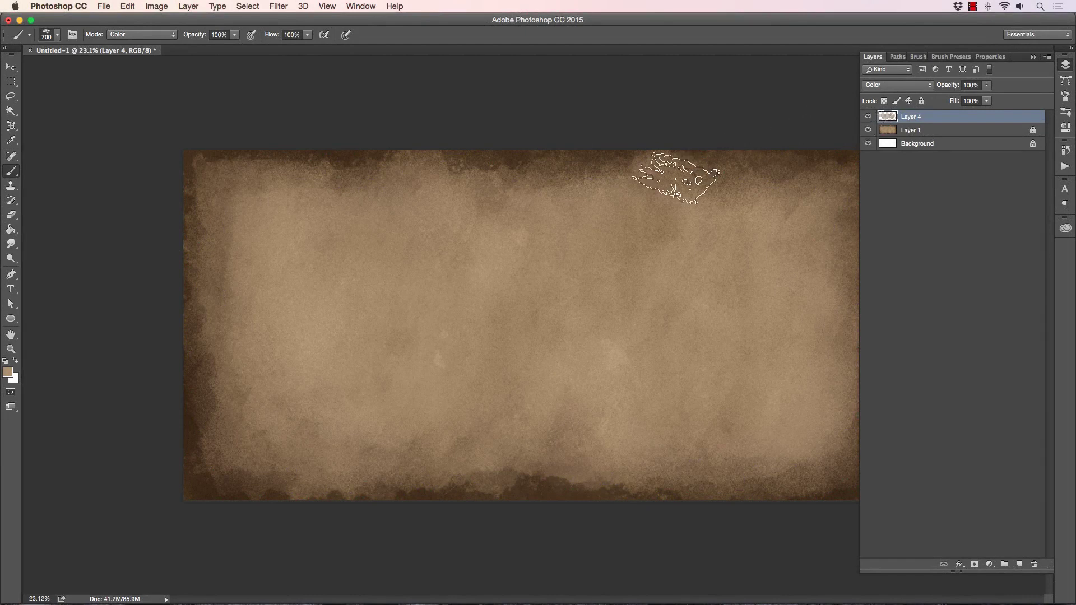
- Unlock Layer 1 and merge Layer 4 down into it
left_click(941, 130)
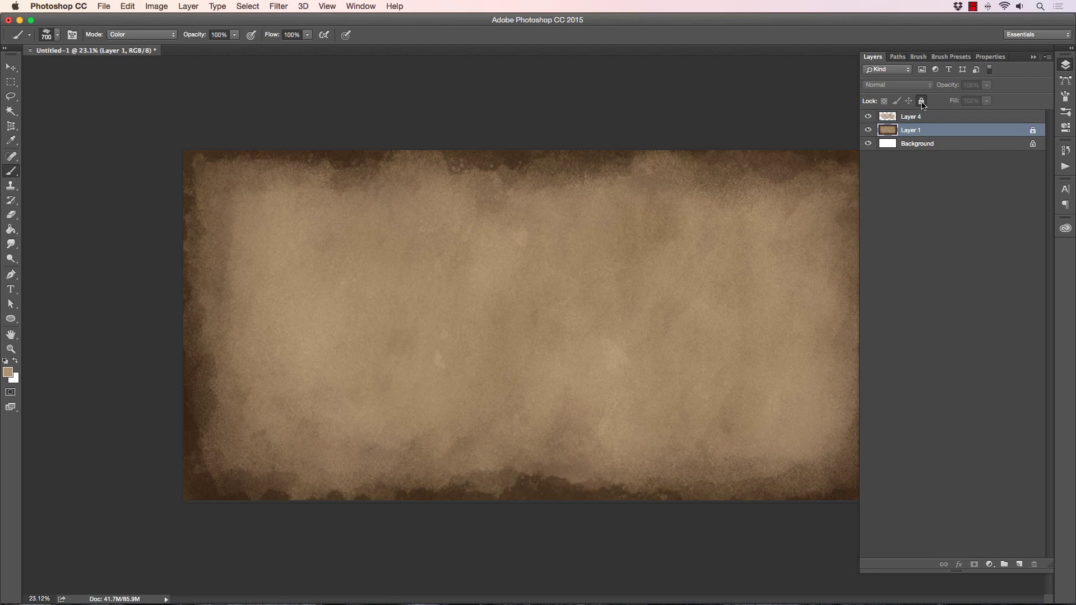
left_click(922, 101)
left_click(933, 117)
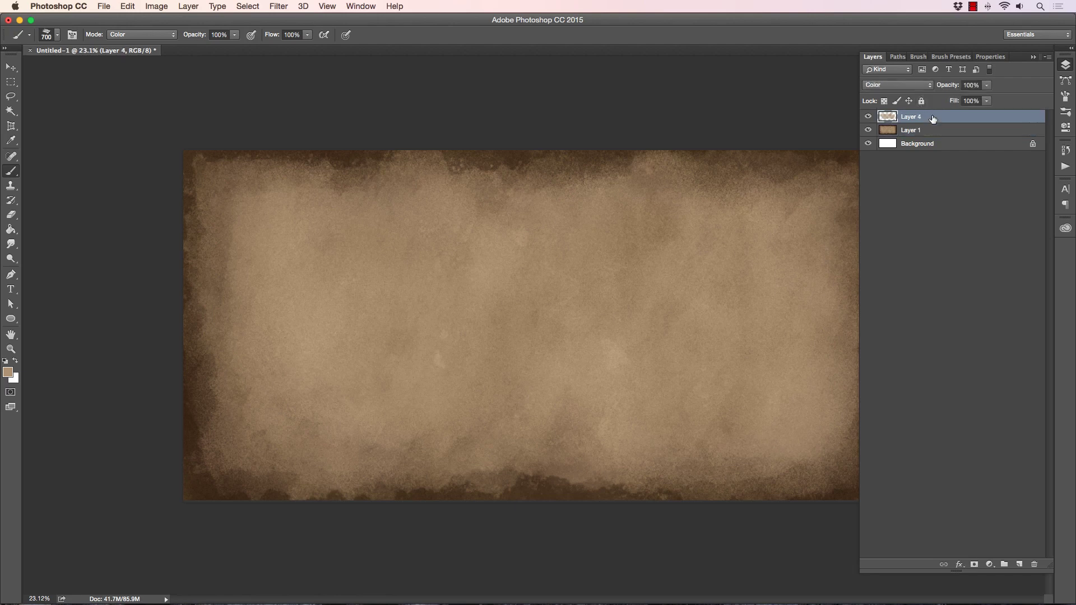
key("super+e")
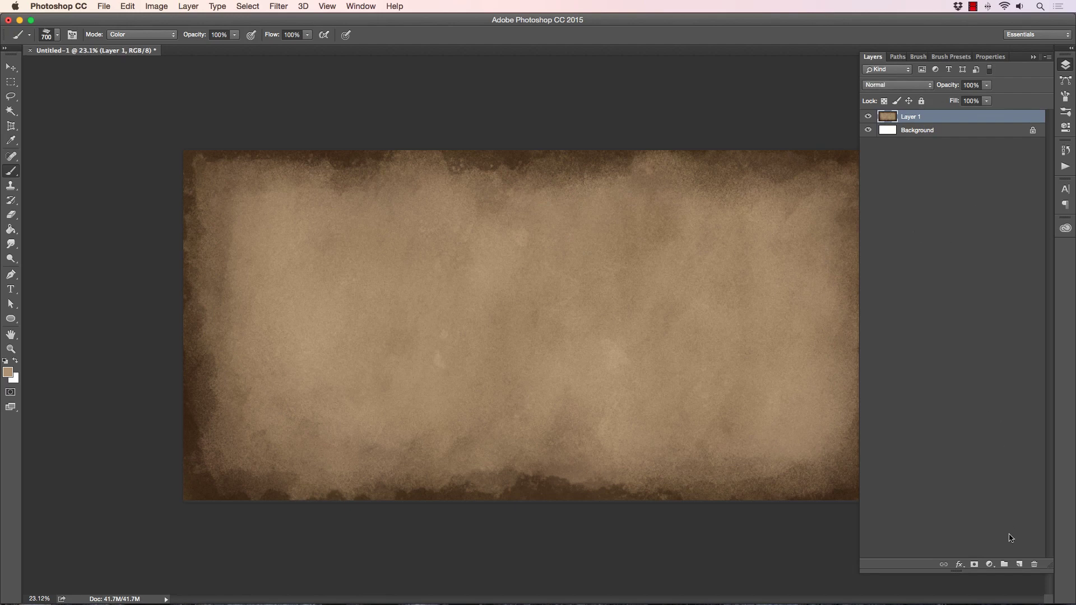
- Add a new empty layer above Layer 1, fully lock Layer 1, and make the new layer active
left_click(1023, 565)
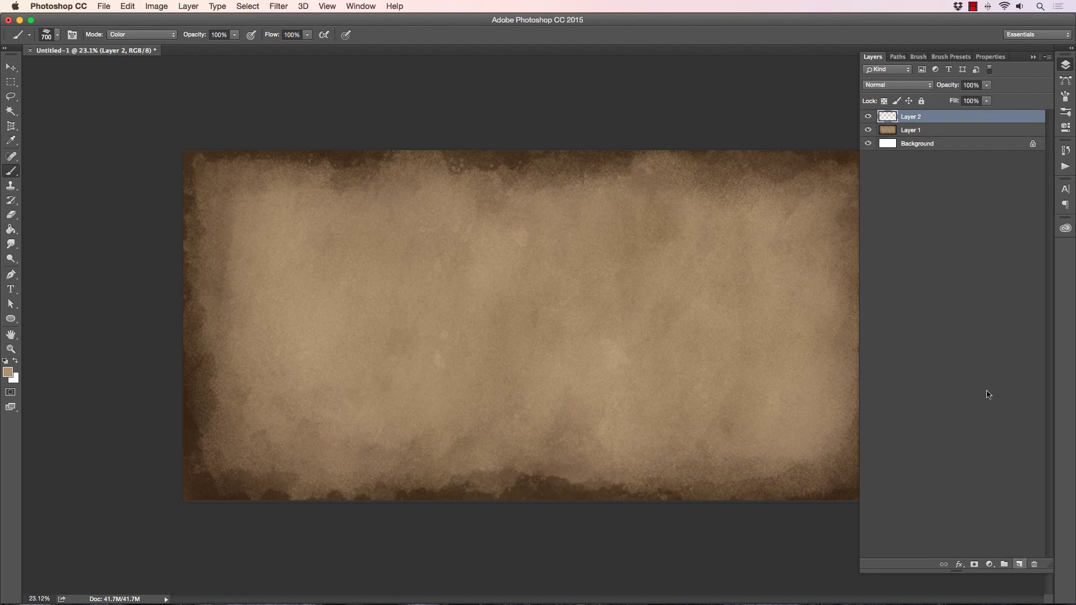
left_click(949, 132)
left_click(921, 101)
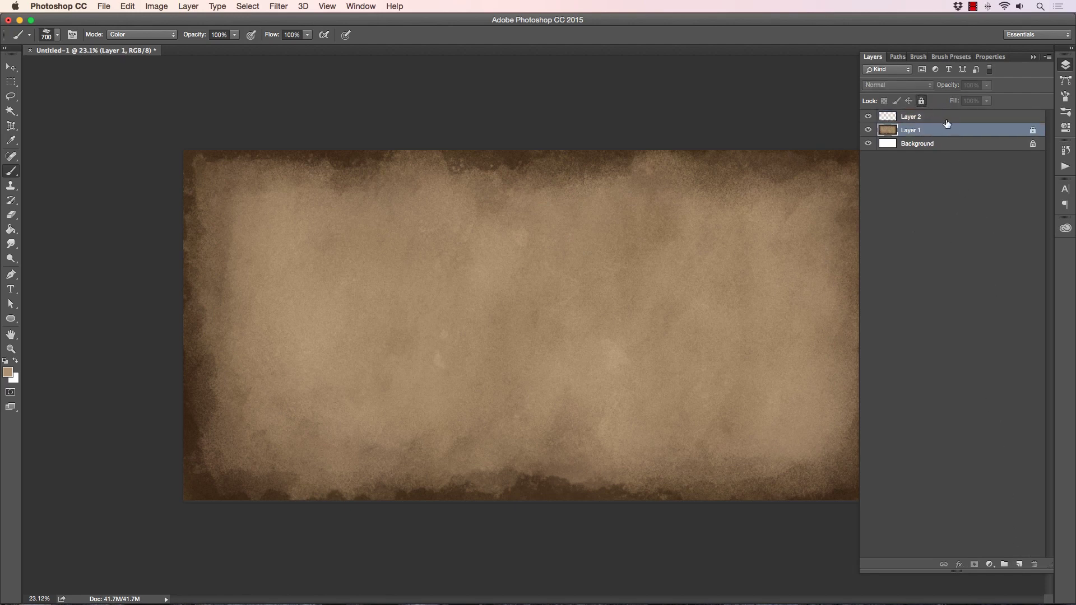
left_click(947, 118)
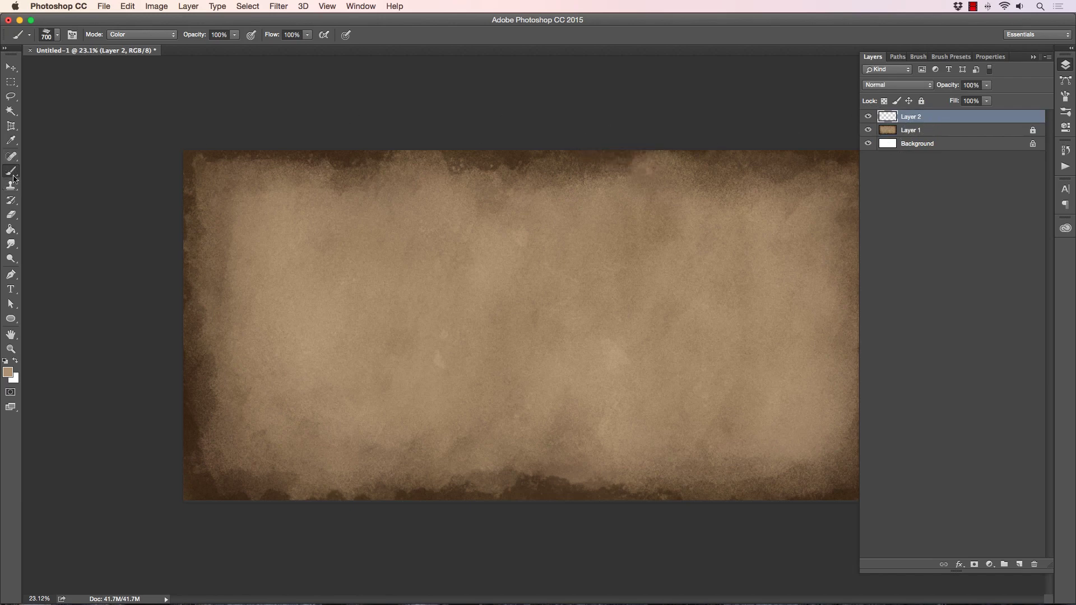
- Reset the foreground and background colours to default black and white, and set the brush blending mode to Normal
left_click(6, 361)
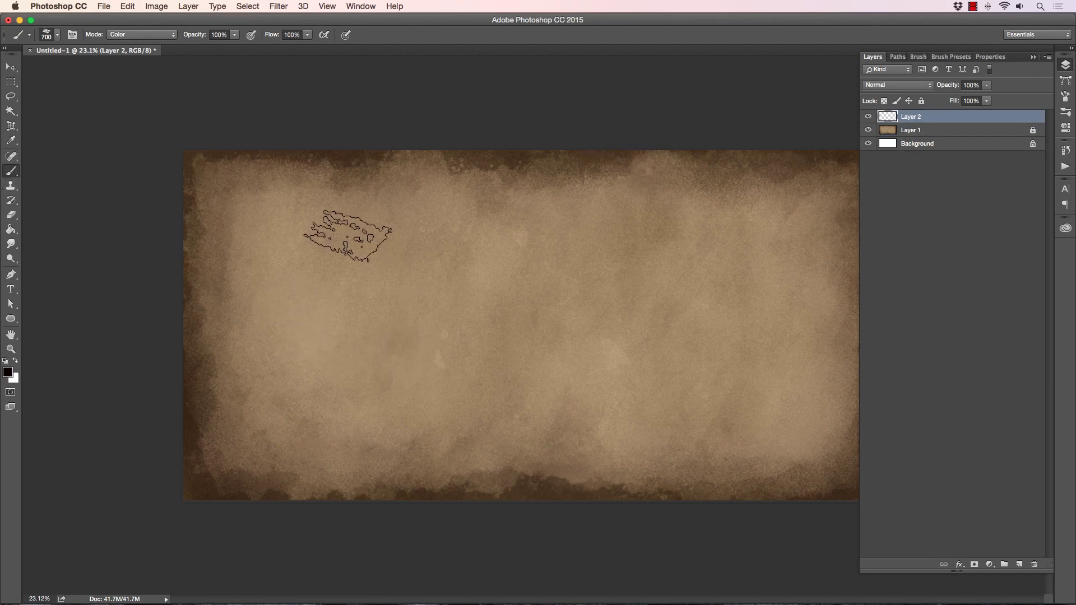
left_click(11, 349)
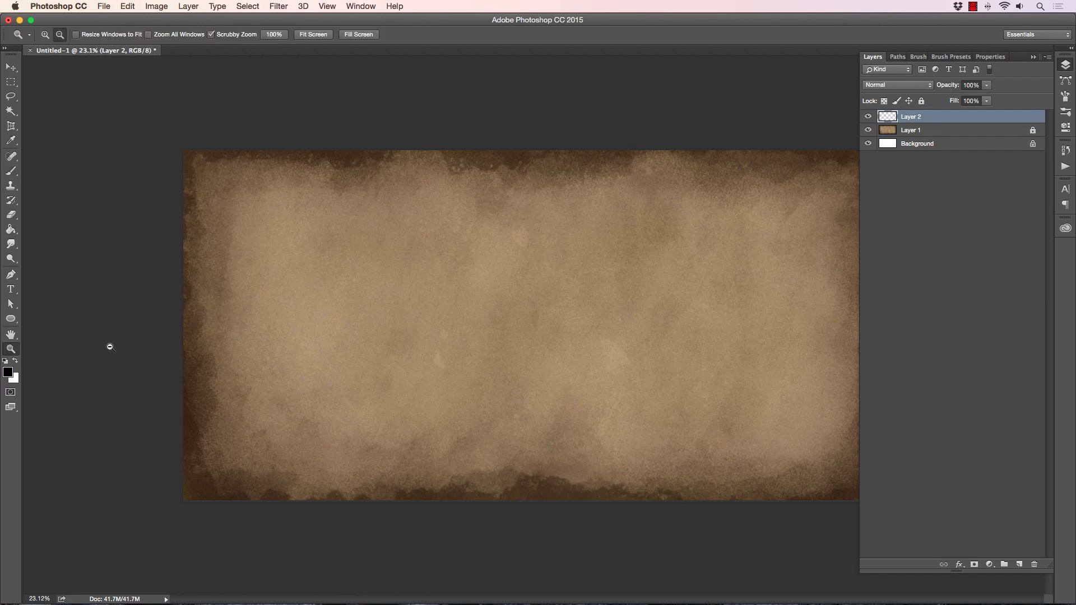
left_click_drag(108, 343, 261, 342)
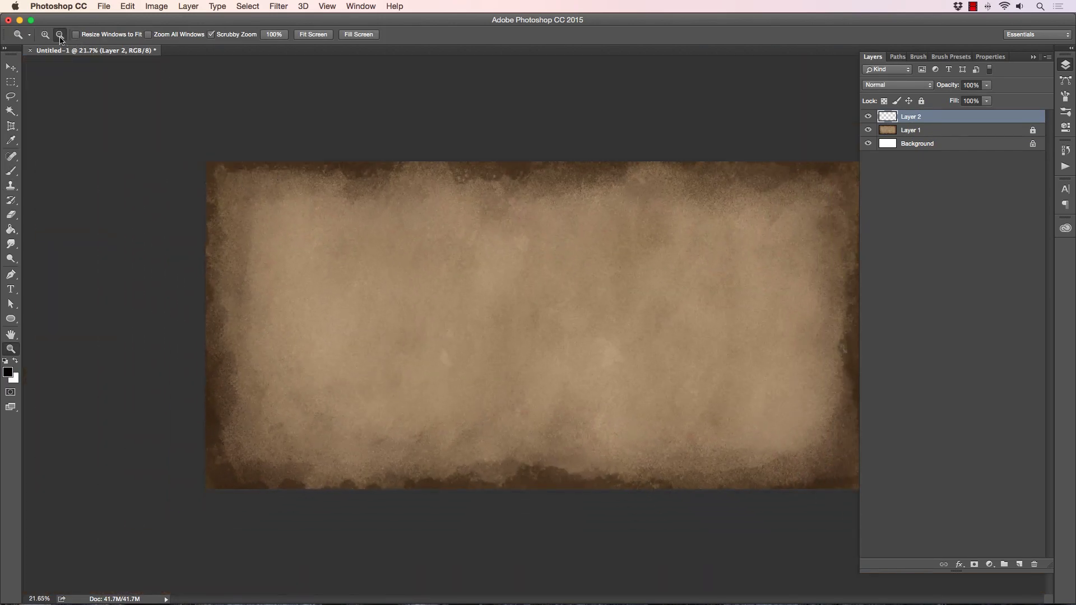
left_click(11, 171)
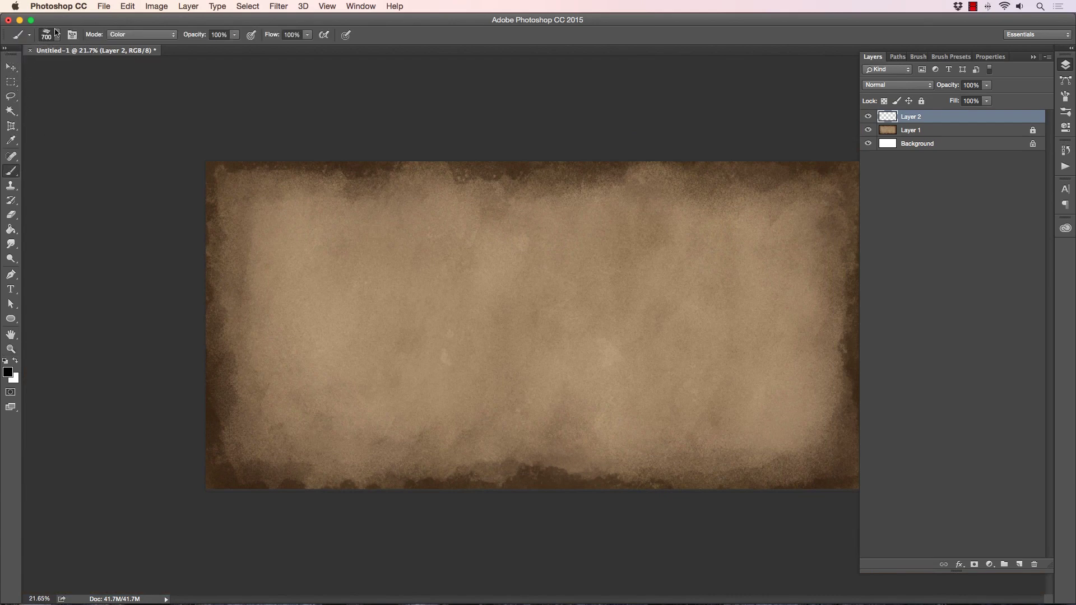
left_click(134, 38)
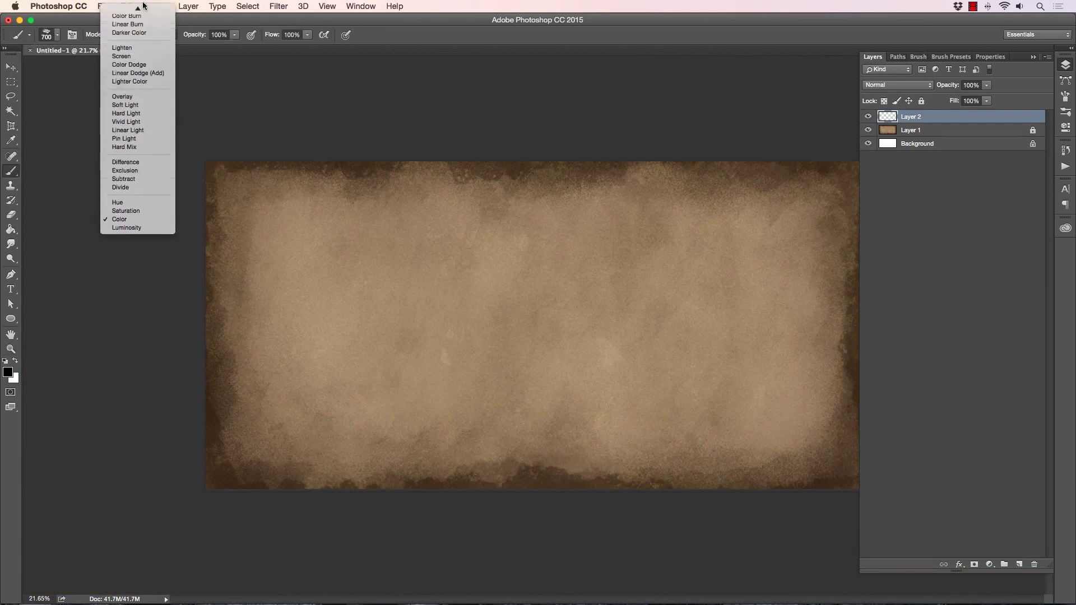
left_click(141, 10)
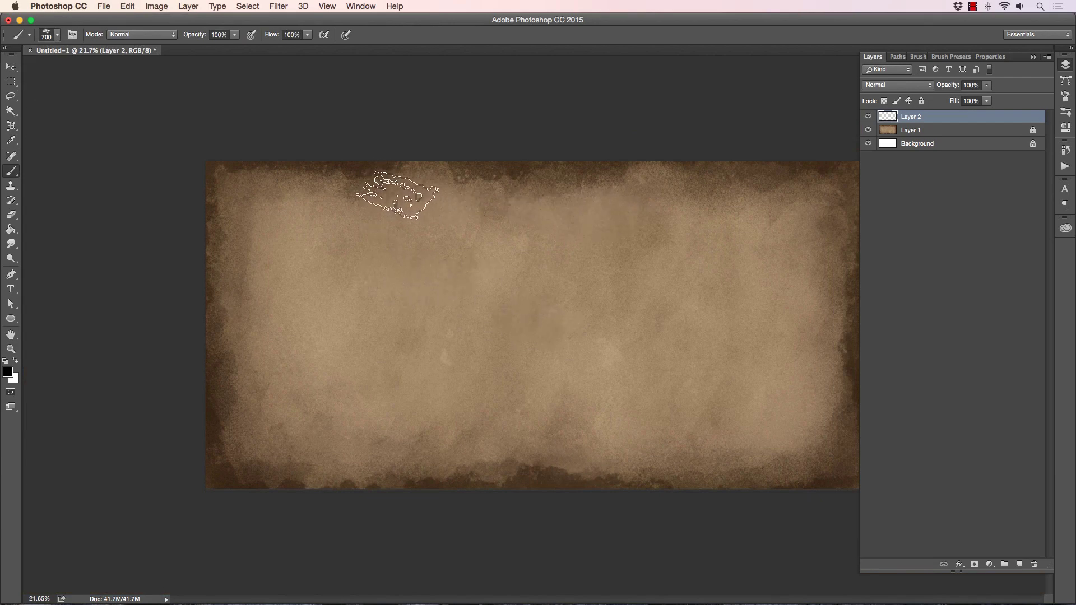
- Choose the 002 - RAM - Paint Set - Chalk Line Brush preset at 9 px
left_click(57, 35)
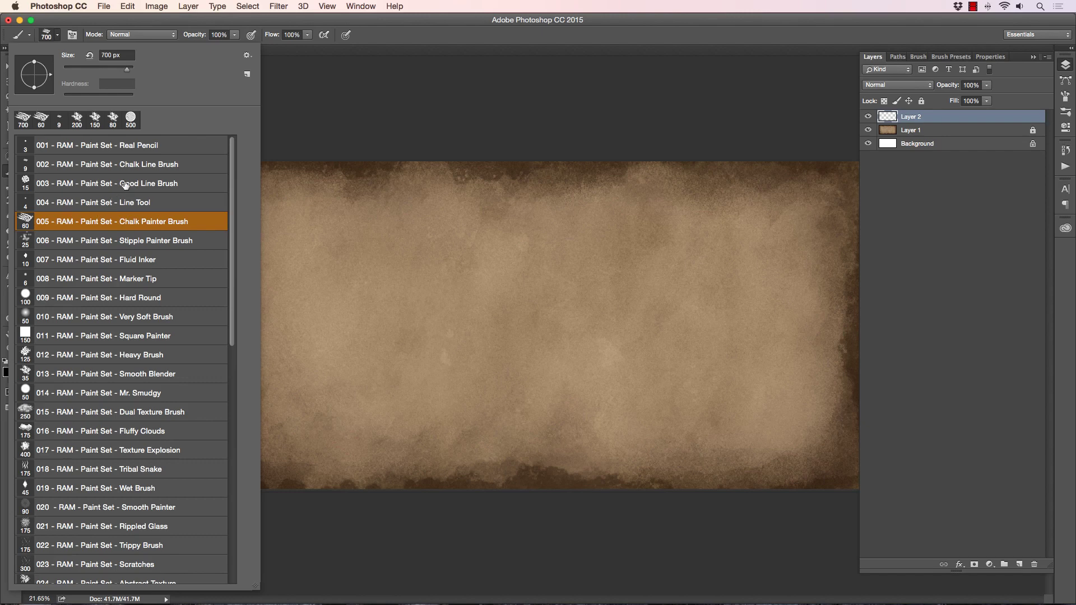
left_click(134, 225)
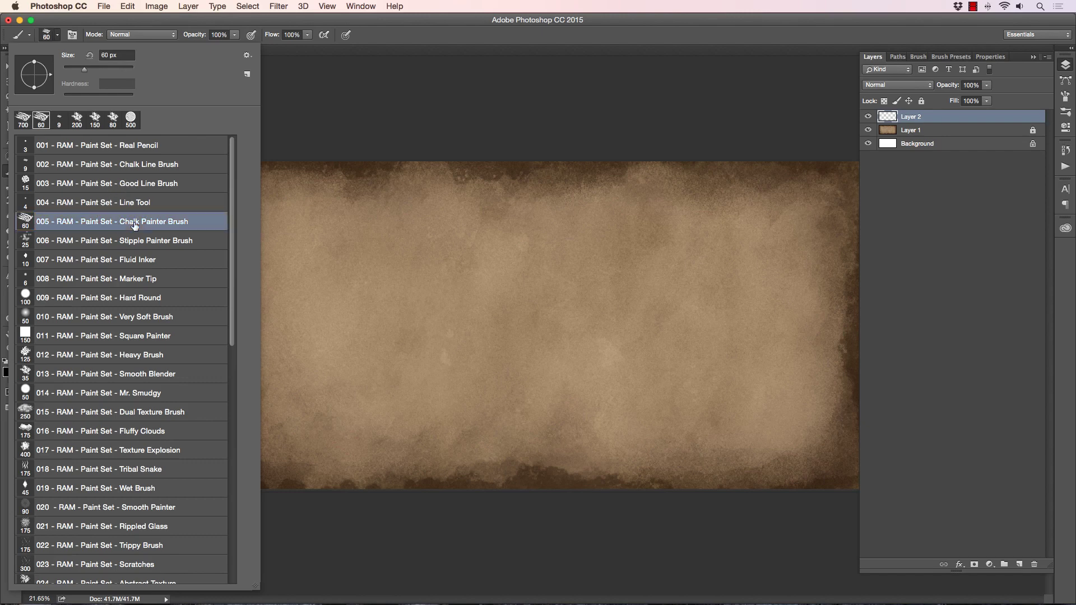
left_click(128, 167)
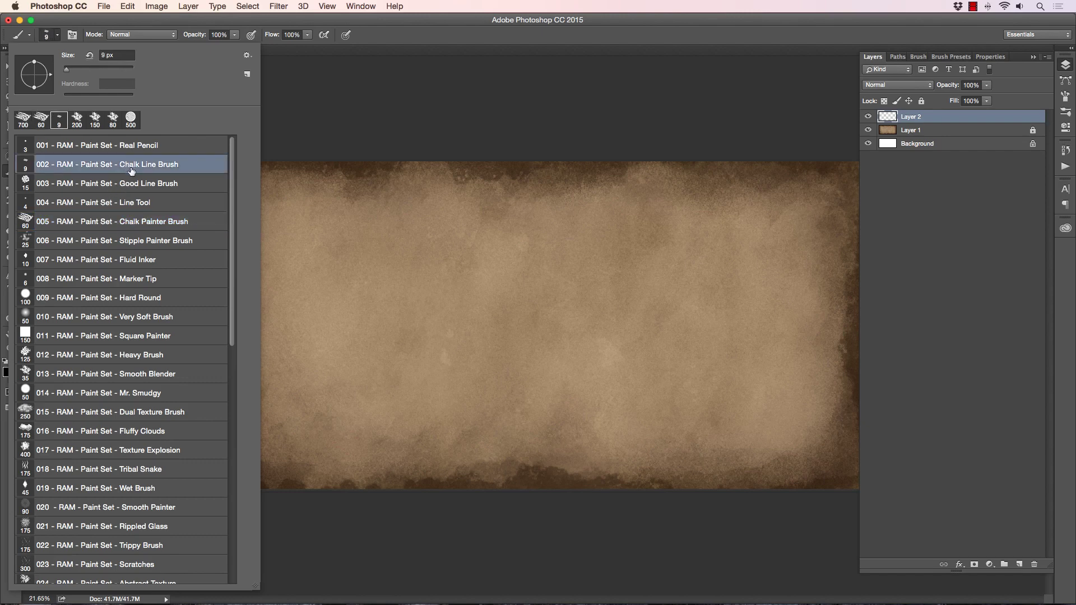
left_click(275, 168)
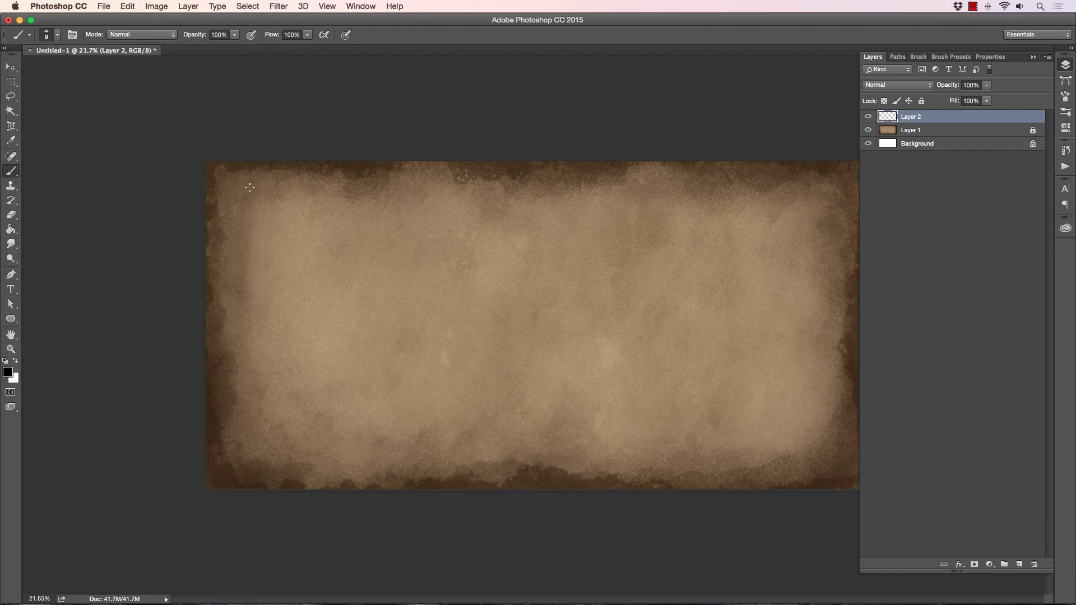
- Sketch a black almond-shaped eye outline on the parchment, with pointed corners and a thickened upper lid
left_click(11, 348)
left_click_drag(348, 307, 415, 191)
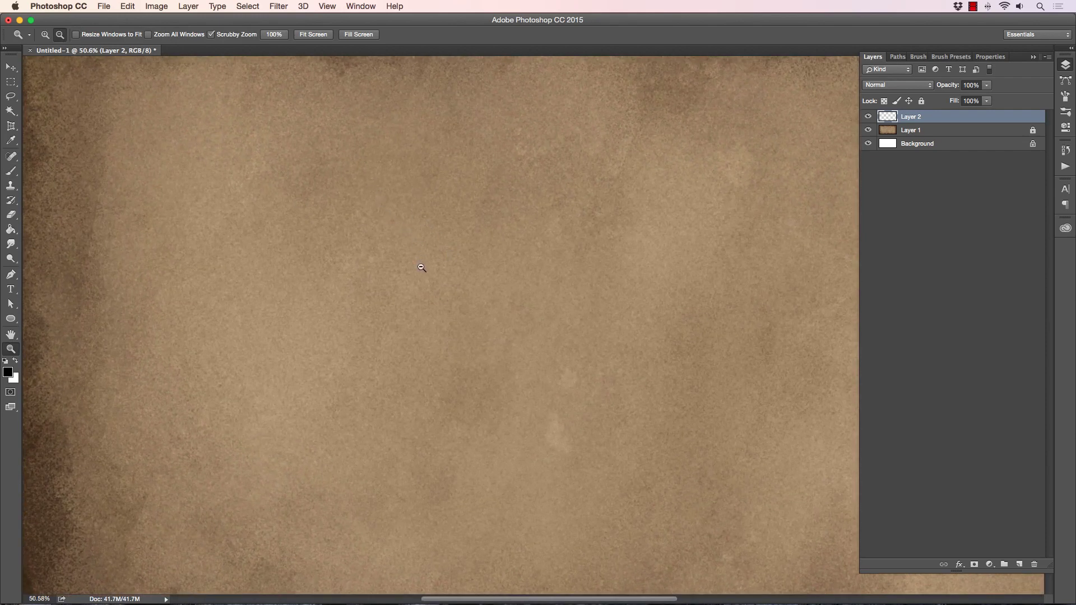
left_click_drag(406, 278, 344, 294)
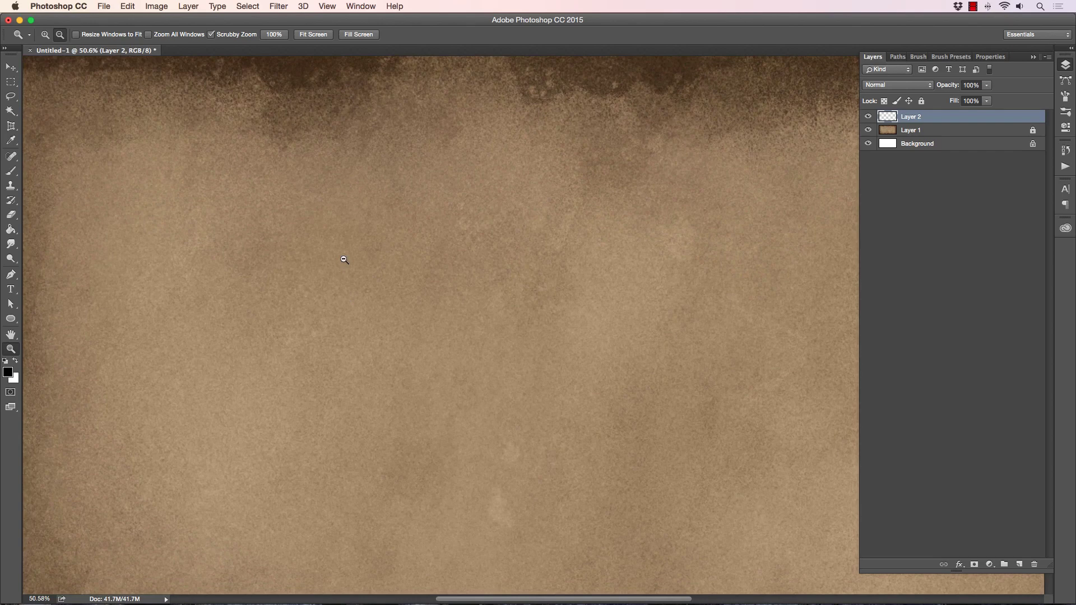
key("b")
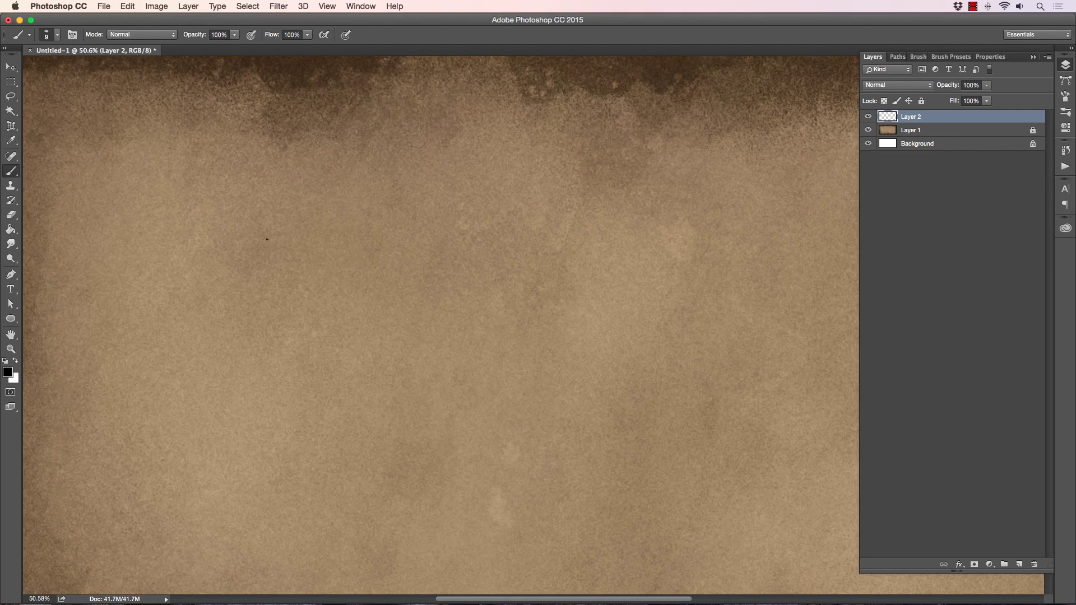
mouse_move(295, 289)
left_mouse_down()
mouse_move(369, 257)
mouse_move(427, 257)
mouse_move(493, 312)
left_mouse_up()
mouse_move(442, 265)
left_mouse_down()
mouse_move(470, 288)
mouse_move(372, 259)
mouse_move(398, 256)
mouse_move(287, 288)
mouse_move(327, 348)
mouse_move(396, 380)
mouse_move(444, 374)
mouse_move(412, 380)
mouse_move(476, 345)
left_mouse_up()
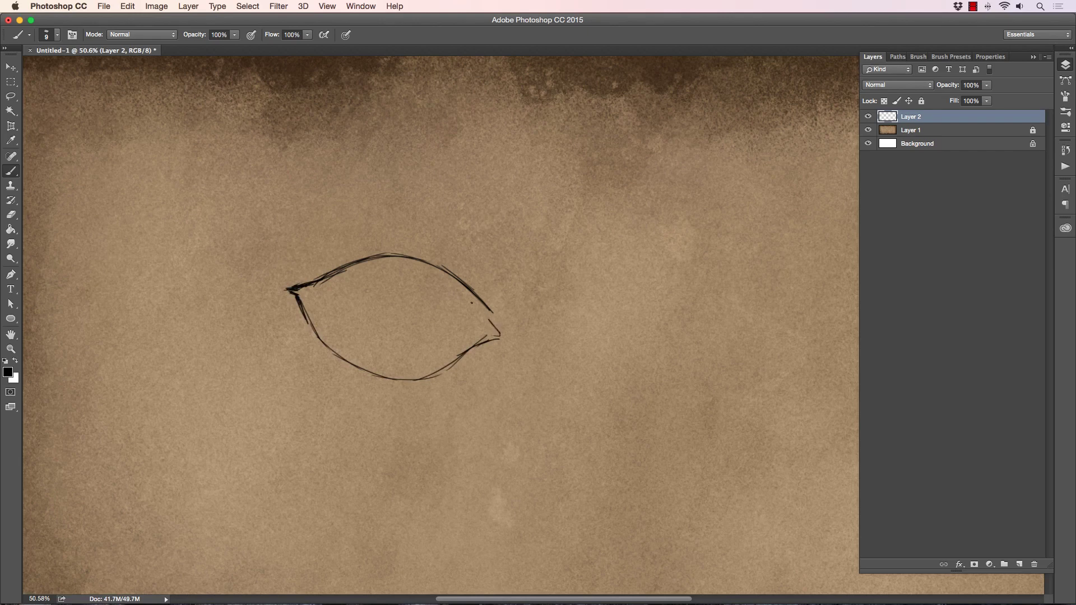
mouse_move(500, 336)
left_mouse_down()
mouse_move(447, 272)
mouse_move(511, 335)
mouse_move(476, 293)
mouse_move(435, 267)
mouse_move(475, 302)
left_mouse_up()
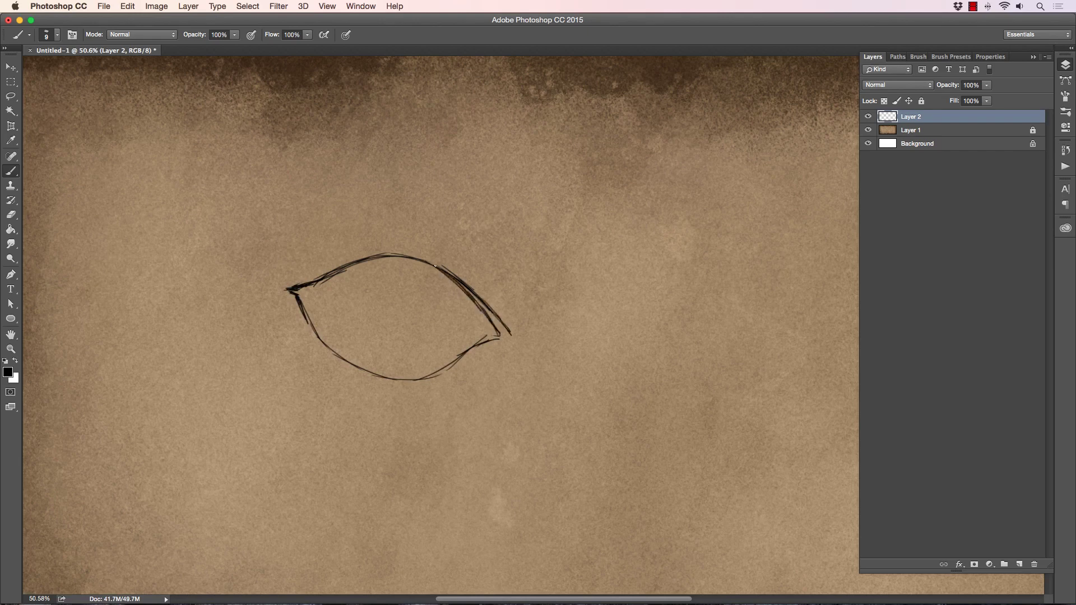
mouse_move(425, 260)
left_mouse_down()
mouse_move(511, 335)
mouse_move(486, 318)
mouse_move(490, 338)
mouse_move(418, 376)
mouse_move(324, 339)
mouse_move(305, 283)
left_mouse_up()
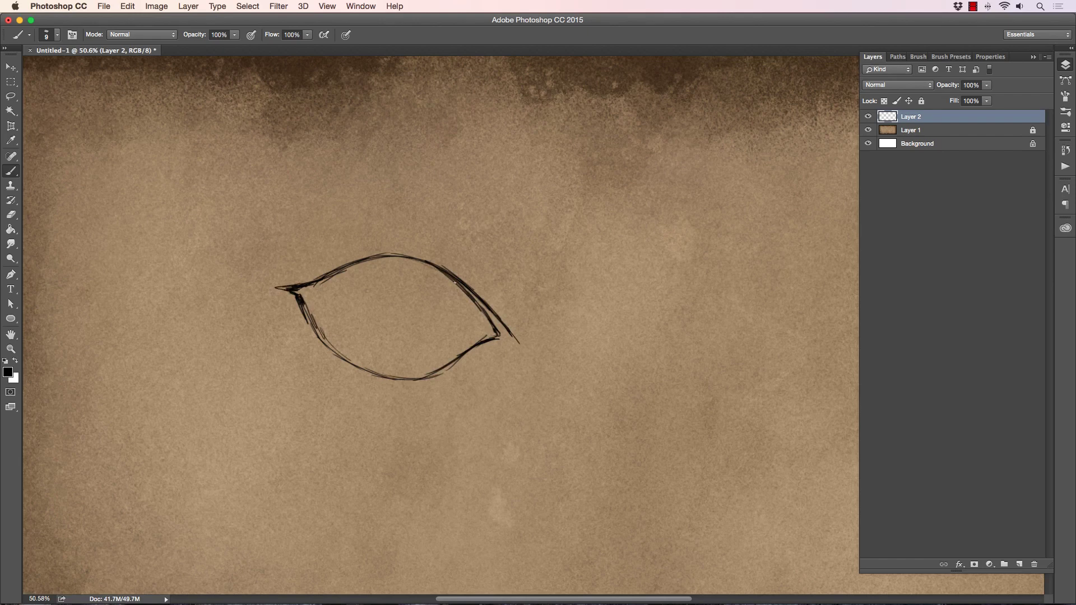
- Draw a second line beneath the eye's lower edge and a short crease below the right corner to form the lower lid
mouse_move(506, 353)
left_mouse_down()
mouse_move(518, 355)
mouse_move(500, 359)
left_mouse_up()
left_click_drag(366, 382, 393, 387)
left_click_drag(313, 344, 341, 366)
mouse_move(353, 372)
left_mouse_down()
mouse_move(410, 387)
mouse_move(452, 367)
left_mouse_up()
left_click_drag(414, 386, 388, 382)
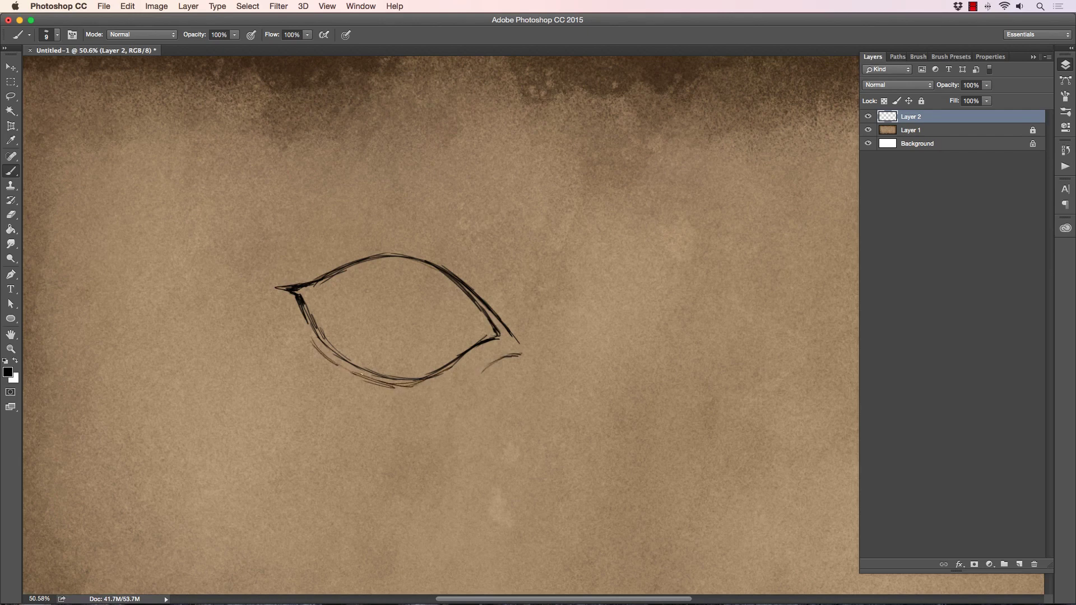
left_click_drag(329, 358, 375, 381)
- Draw the curved left and right edges of a large iris between the lids and detail the eye's right corner
left_click_drag(448, 276, 449, 336)
mouse_move(452, 296)
left_mouse_down()
mouse_move(431, 356)
mouse_move(415, 368)
left_mouse_up()
mouse_move(453, 303)
left_mouse_down()
mouse_move(439, 355)
mouse_move(407, 373)
left_mouse_up()
mouse_move(330, 277)
left_mouse_down()
mouse_move(324, 310)
mouse_move(336, 341)
mouse_move(321, 297)
mouse_move(335, 346)
mouse_move(327, 306)
left_mouse_up()
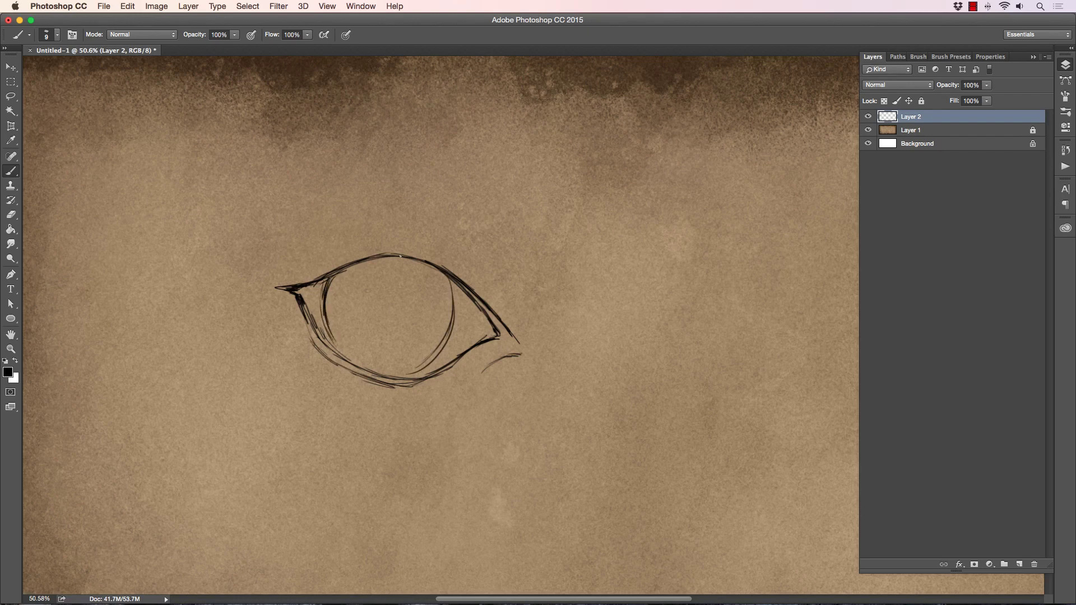
mouse_move(481, 312)
left_mouse_down()
mouse_move(496, 338)
mouse_move(485, 334)
left_mouse_up()
left_click_drag(489, 325, 481, 337)
- Draw a narrow vertical slit pupil in the iris and fill it with diagonal hatching
left_click_drag(373, 279, 371, 341)
mouse_move(369, 288)
left_mouse_down()
mouse_move(384, 270)
mouse_move(402, 306)
mouse_move(378, 344)
left_mouse_up()
left_click_drag(402, 317, 384, 344)
mouse_move(404, 293)
left_mouse_down()
mouse_move(400, 321)
mouse_move(404, 312)
left_mouse_up()
mouse_move(395, 268)
left_mouse_down()
mouse_move(403, 284)
mouse_move(392, 264)
mouse_move(370, 284)
mouse_move(374, 336)
left_mouse_up()
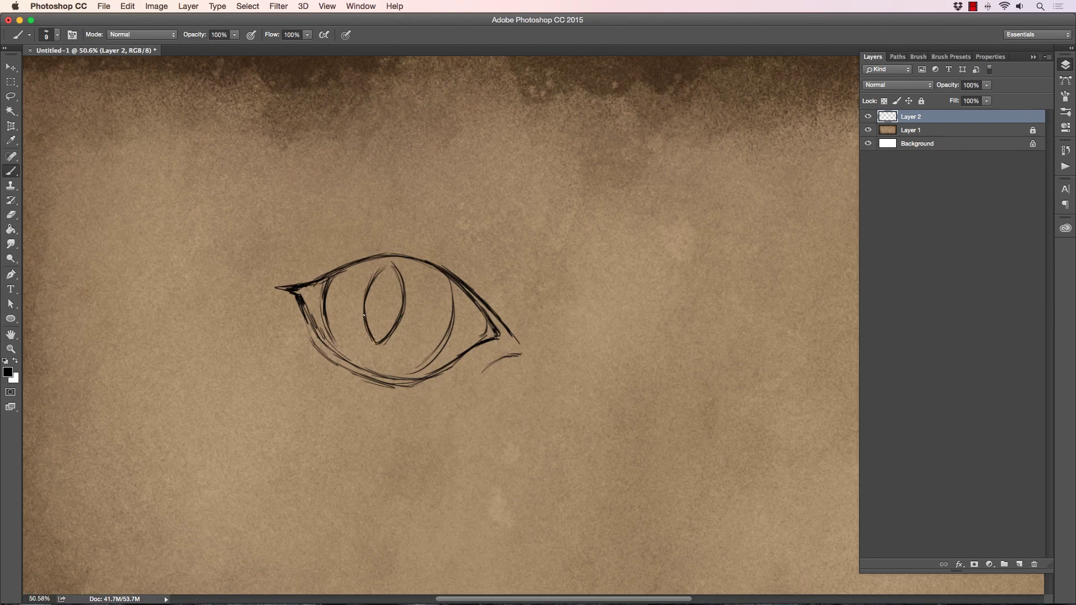
mouse_move(363, 315)
left_mouse_down()
mouse_move(376, 342)
mouse_move(364, 305)
mouse_move(380, 342)
mouse_move(370, 289)
mouse_move(391, 319)
mouse_move(378, 280)
mouse_move(398, 303)
mouse_move(396, 270)
mouse_move(401, 303)
mouse_move(386, 330)
left_mouse_up()
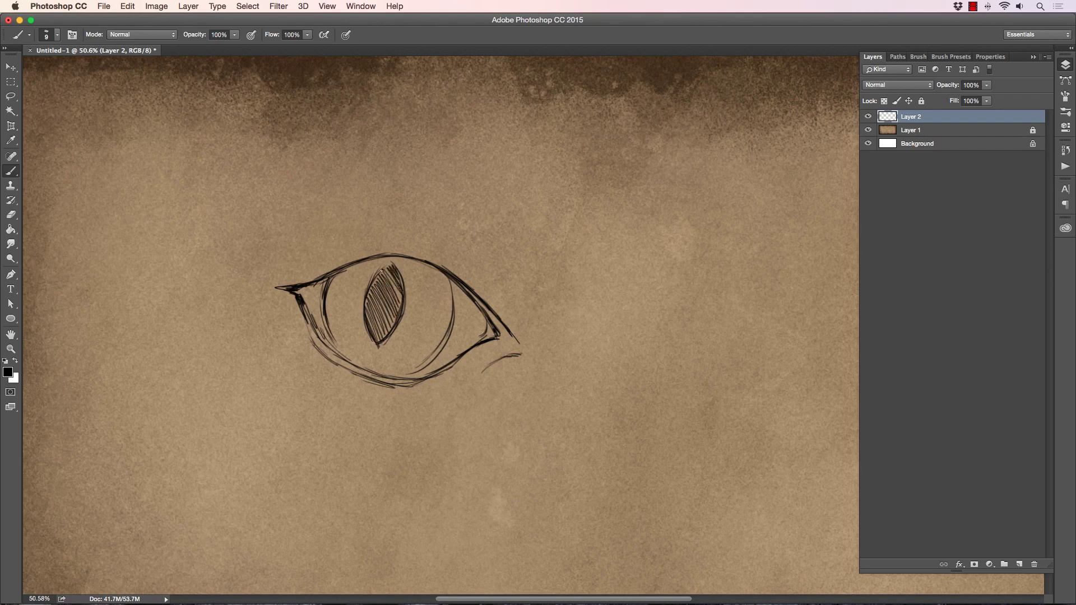
left_click_drag(382, 271, 397, 310)
- Add a hatched shadow band under the upper lid across the iris and thicken both iris edges
mouse_move(325, 292)
left_mouse_down()
mouse_move(379, 267)
mouse_move(458, 299)
left_mouse_up()
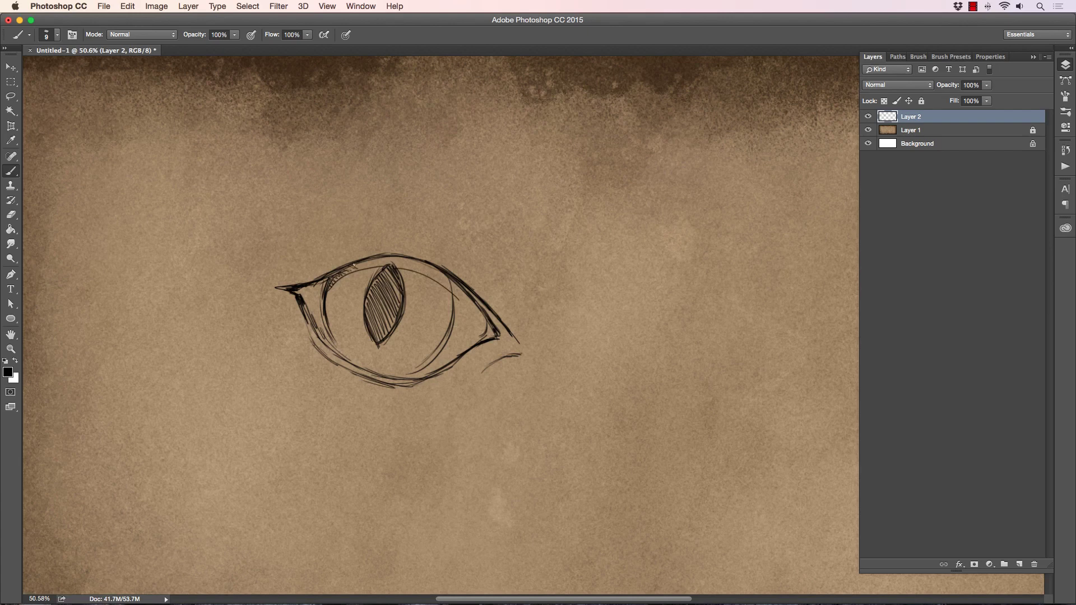
mouse_move(354, 265)
left_mouse_down()
mouse_move(441, 273)
mouse_move(453, 320)
mouse_move(451, 285)
mouse_move(456, 316)
mouse_move(452, 339)
left_mouse_up()
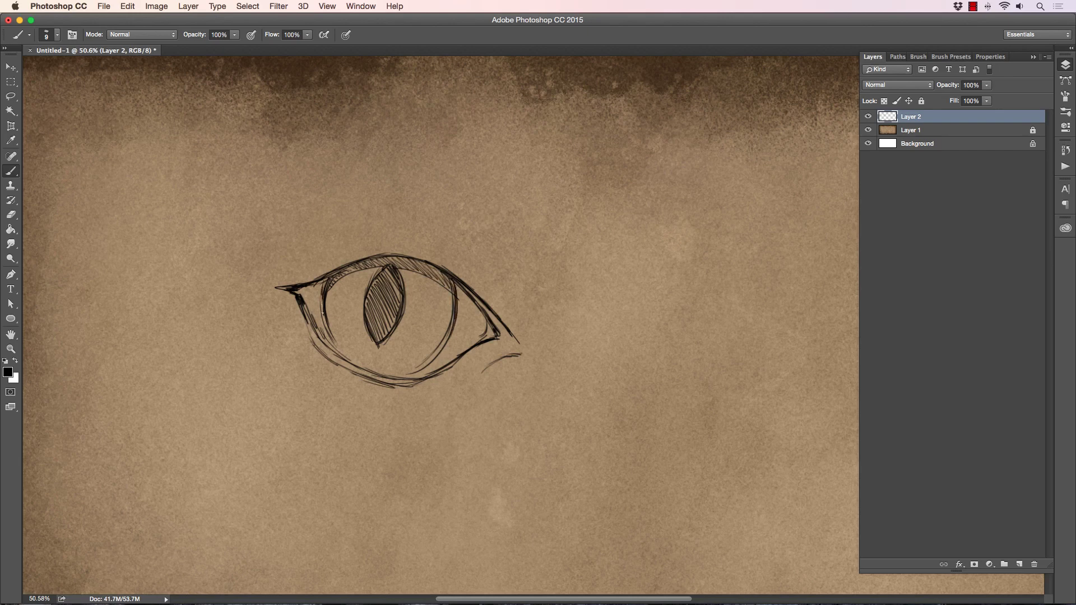
left_click_drag(322, 312, 337, 347)
left_click_drag(457, 292, 441, 351)
- Darken the pupil's outline and add short inward texture strokes along both edges of the iris
left_click_drag(371, 283, 365, 309)
left_click_drag(378, 348, 386, 339)
left_click_drag(384, 266, 372, 281)
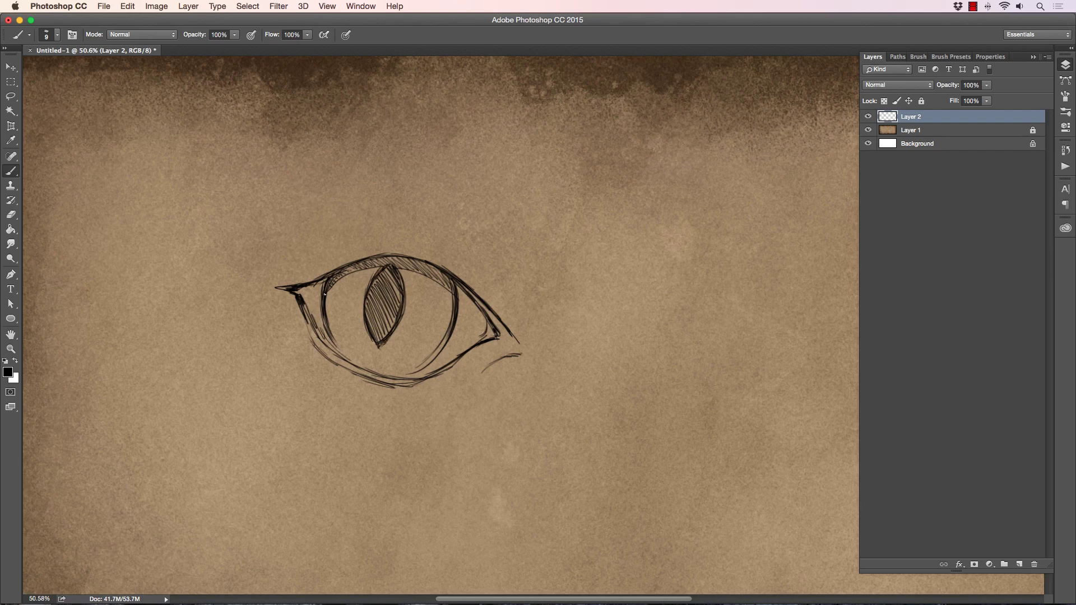
left_click_drag(339, 286, 328, 294)
left_click_drag(447, 289, 448, 313)
left_click_drag(439, 352, 423, 361)
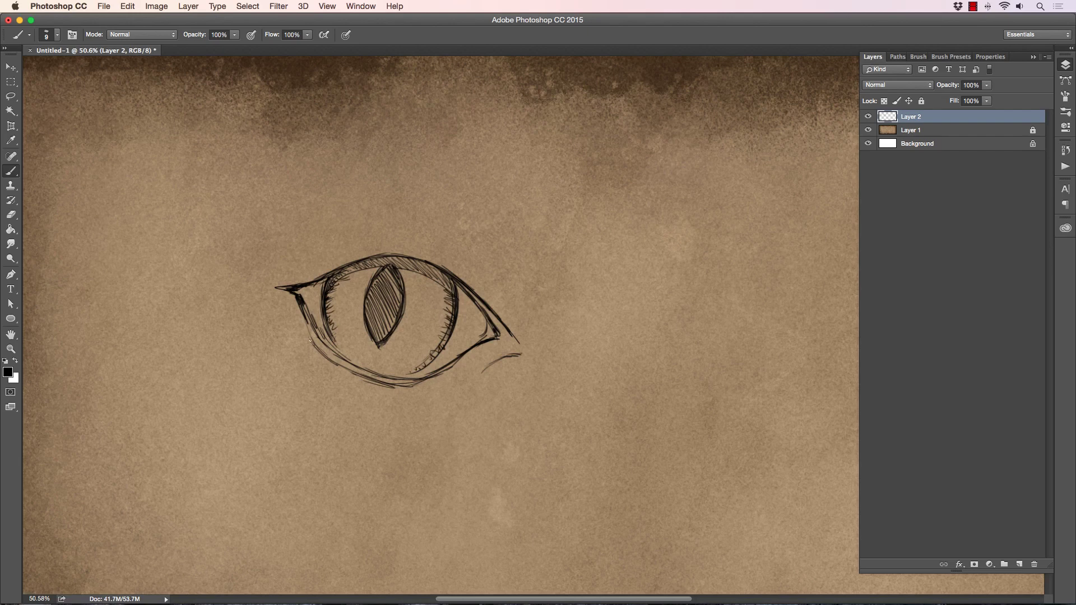
- Draw a row of small blocky scales along the lower lid and another along the upper lid
left_click_drag(310, 340, 314, 344)
mouse_move(298, 324)
left_mouse_down()
mouse_move(287, 315)
mouse_move(295, 307)
mouse_move(309, 360)
left_mouse_up()
left_click_drag(316, 370, 331, 380)
mouse_move(335, 377)
left_mouse_down()
mouse_move(367, 377)
mouse_move(360, 393)
mouse_move(389, 403)
mouse_move(392, 386)
mouse_move(414, 398)
mouse_move(414, 386)
mouse_move(436, 395)
mouse_move(433, 380)
mouse_move(436, 395)
mouse_move(470, 362)
left_mouse_up()
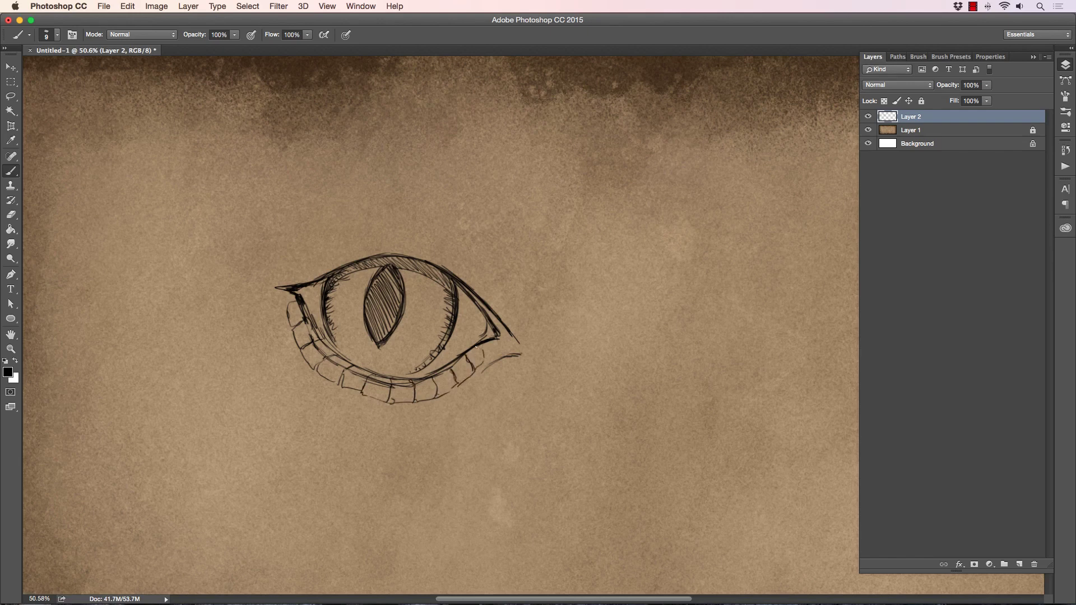
mouse_move(294, 283)
left_mouse_down()
mouse_move(301, 269)
mouse_move(323, 276)
mouse_move(330, 255)
mouse_move(346, 250)
mouse_move(346, 263)
mouse_move(347, 249)
mouse_move(369, 241)
mouse_move(372, 256)
mouse_move(411, 247)
mouse_move(388, 237)
mouse_move(452, 257)
mouse_move(452, 269)
mouse_move(481, 278)
mouse_move(478, 289)
left_mouse_up()
mouse_move(481, 280)
left_mouse_down()
mouse_move(459, 260)
mouse_move(499, 306)
mouse_move(492, 291)
mouse_move(521, 347)
mouse_move(489, 357)
mouse_move(502, 352)
left_mouse_up()
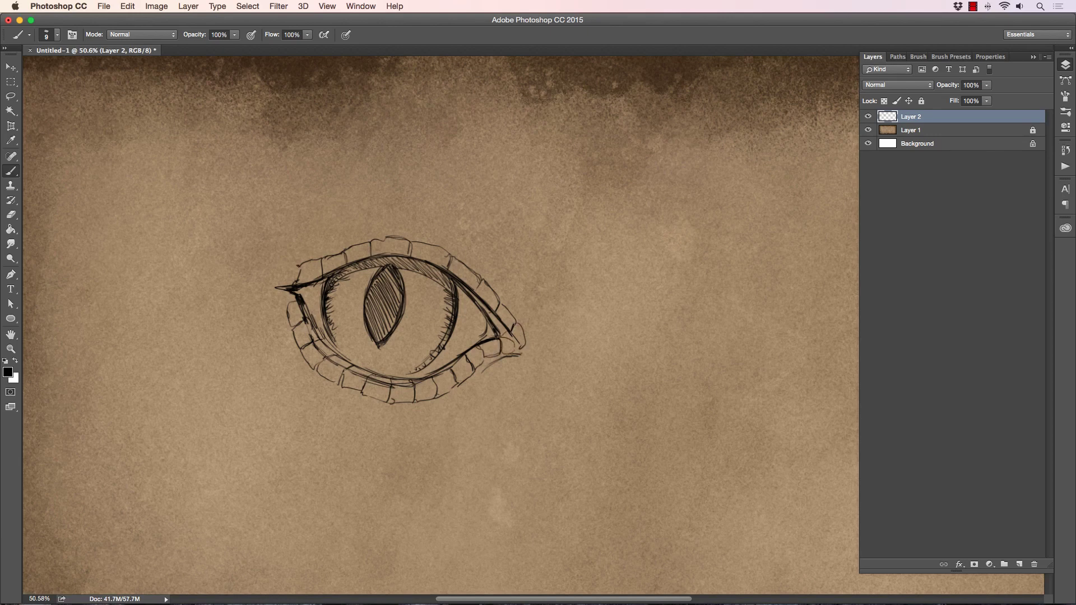
- Add scales at the eye's left corner and draw a second row of scales beneath the lower lid's row
left_click_drag(301, 264, 278, 287)
left_click_drag(336, 279, 350, 268)
mouse_move(269, 317)
left_mouse_down()
mouse_move(279, 341)
mouse_move(290, 365)
mouse_move(301, 362)
mouse_move(299, 377)
mouse_move(385, 422)
mouse_move(388, 412)
mouse_move(413, 422)
mouse_move(420, 405)
mouse_move(417, 422)
mouse_move(440, 418)
mouse_move(445, 397)
mouse_move(446, 413)
mouse_move(484, 385)
mouse_move(482, 371)
mouse_move(491, 354)
left_mouse_up()
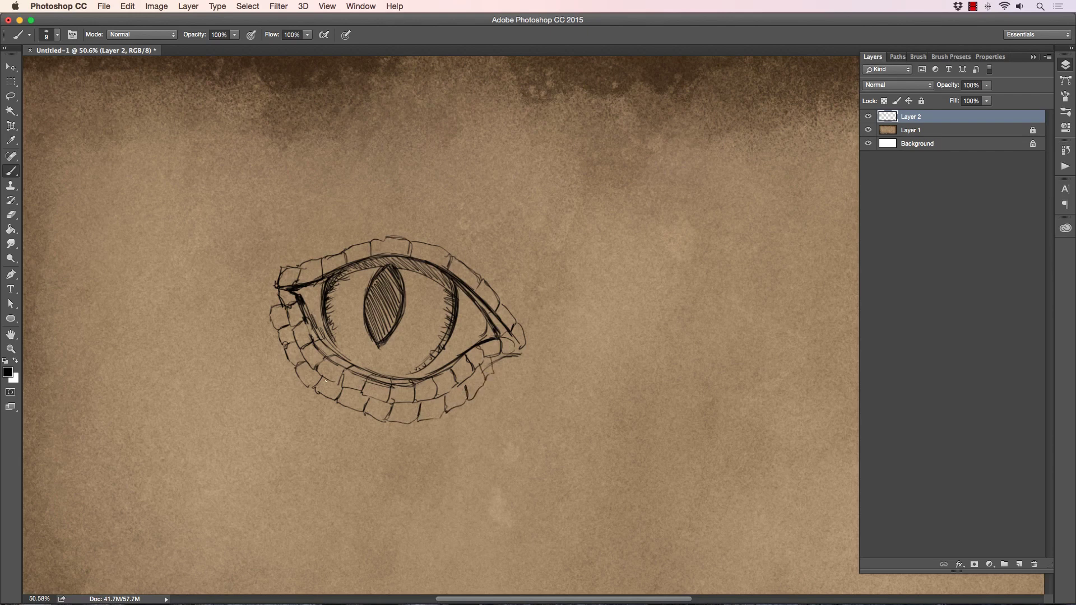
mouse_move(348, 389)
left_mouse_down()
mouse_move(360, 391)
mouse_move(326, 380)
left_mouse_up()
- Sketch a long arched brow line above the upper scales, curving down past the eye's right corner
mouse_move(271, 249)
left_mouse_down()
mouse_move(357, 207)
mouse_move(434, 210)
mouse_move(484, 242)
mouse_move(549, 342)
left_mouse_up()
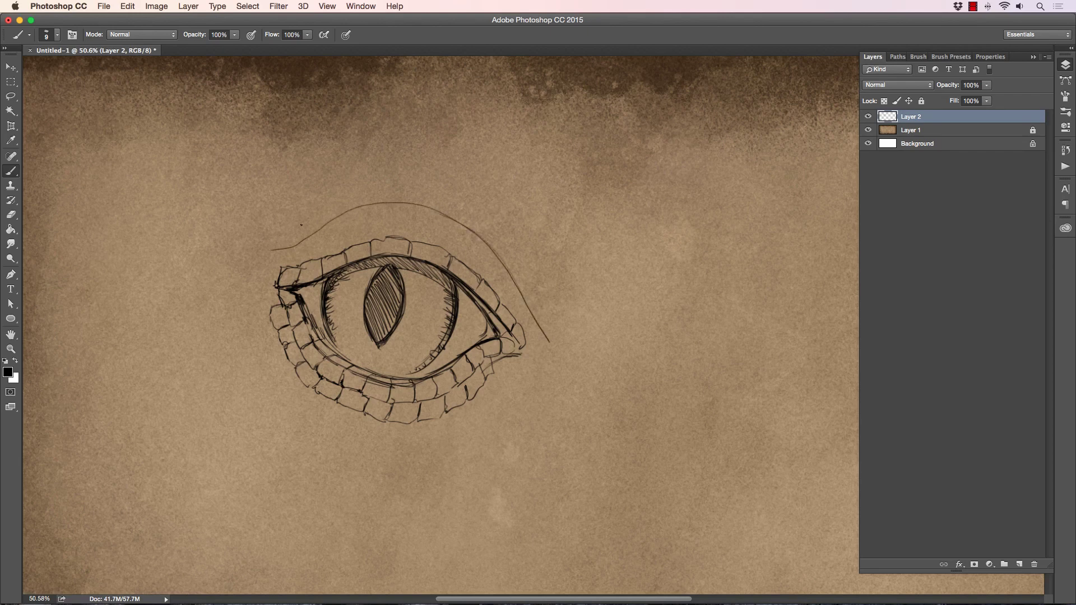
mouse_move(258, 252)
left_mouse_down()
mouse_move(391, 204)
mouse_move(444, 216)
mouse_move(550, 342)
left_mouse_up()
mouse_move(516, 284)
left_mouse_down()
mouse_move(568, 347)
mouse_move(536, 308)
mouse_move(569, 365)
mouse_move(552, 369)
left_mouse_up()
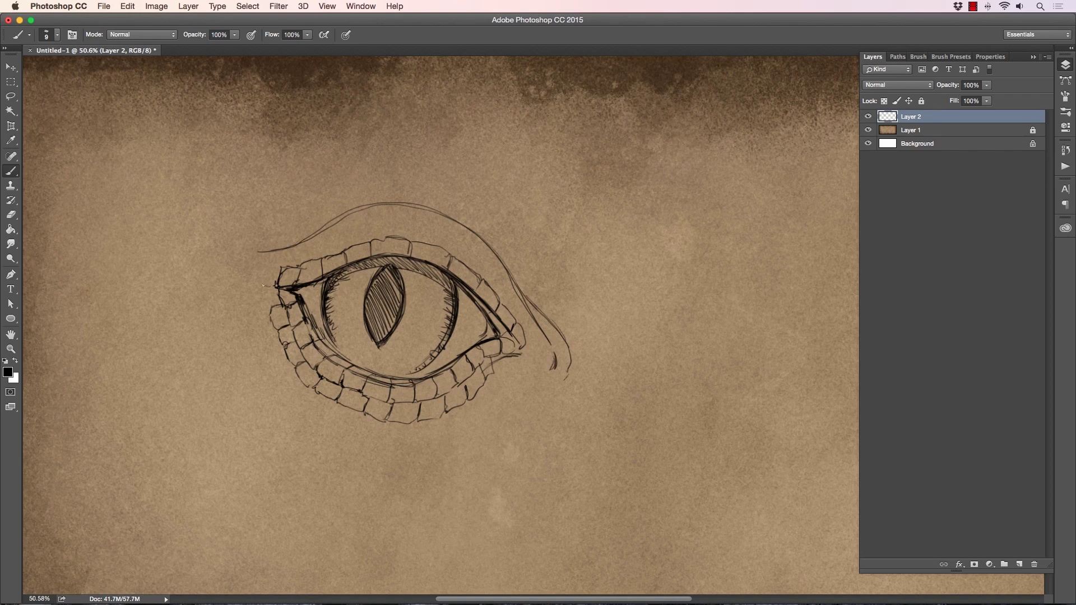
- Extend the crease at the eye's left corner and sketch a long sweeping curve beneath the lower lid scales
mouse_move(276, 288)
left_mouse_down()
mouse_move(237, 268)
mouse_move(277, 293)
left_mouse_up()
mouse_move(236, 400)
left_mouse_down()
mouse_move(261, 412)
mouse_move(367, 433)
mouse_move(553, 389)
left_mouse_up()
mouse_move(221, 398)
left_mouse_down()
mouse_move(259, 416)
mouse_move(368, 424)
mouse_move(550, 391)
left_mouse_up()
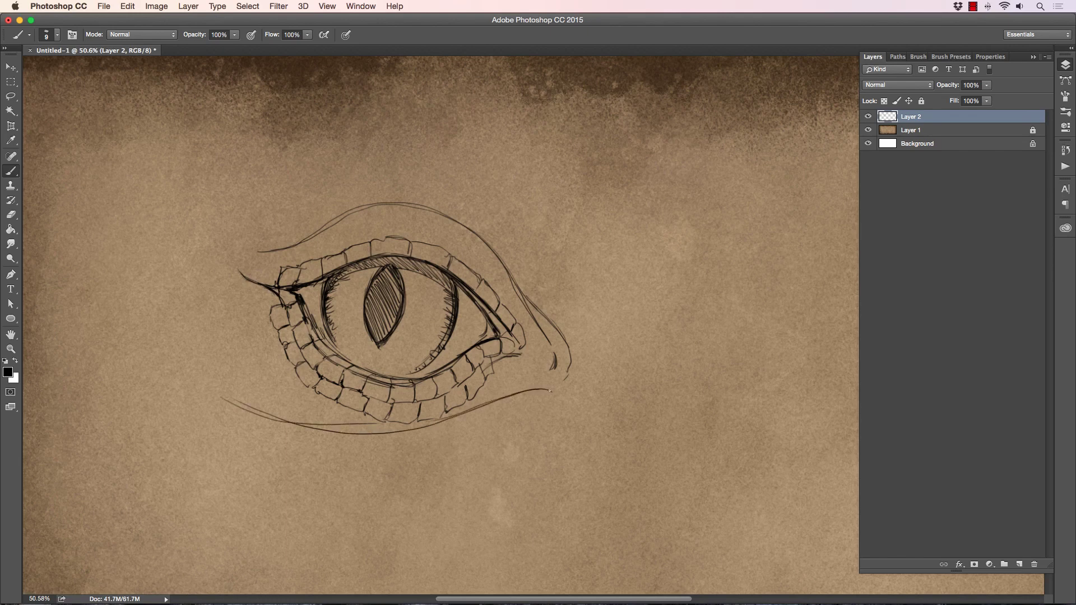
mouse_move(402, 423)
left_mouse_down()
mouse_move(367, 433)
mouse_move(273, 415)
mouse_move(301, 424)
mouse_move(173, 373)
mouse_move(304, 422)
left_mouse_up()
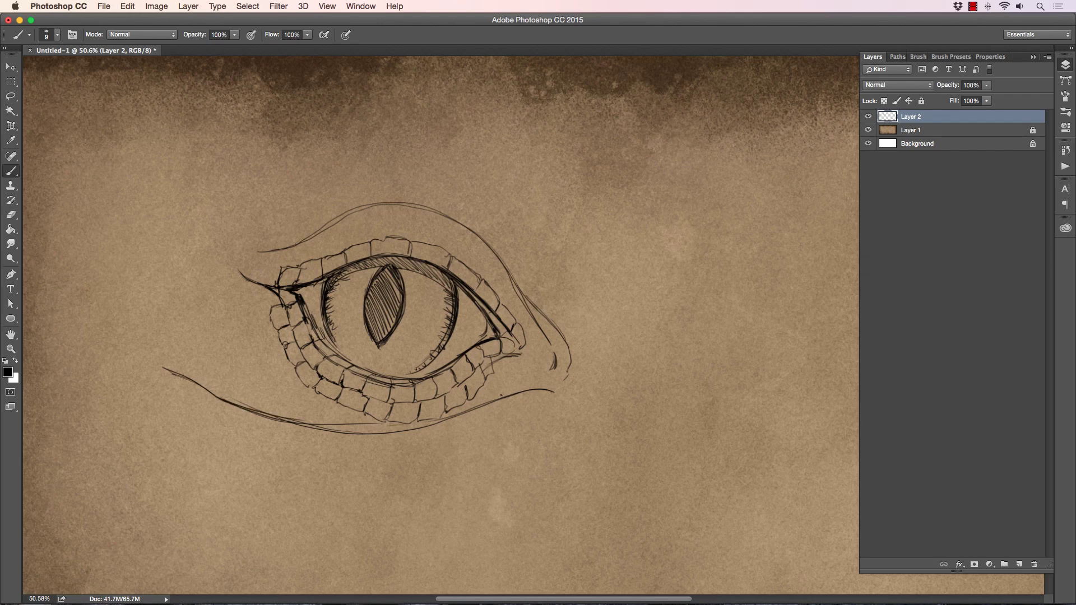
left_click_drag(500, 396, 558, 386)
- Sketch a second, larger arch high above the brow line, curving down well past the eye's right corner
mouse_move(252, 140)
left_mouse_down()
mouse_move(373, 105)
mouse_move(431, 113)
mouse_move(403, 104)
mouse_move(454, 127)
mouse_move(567, 215)
mouse_move(605, 321)
left_mouse_up()
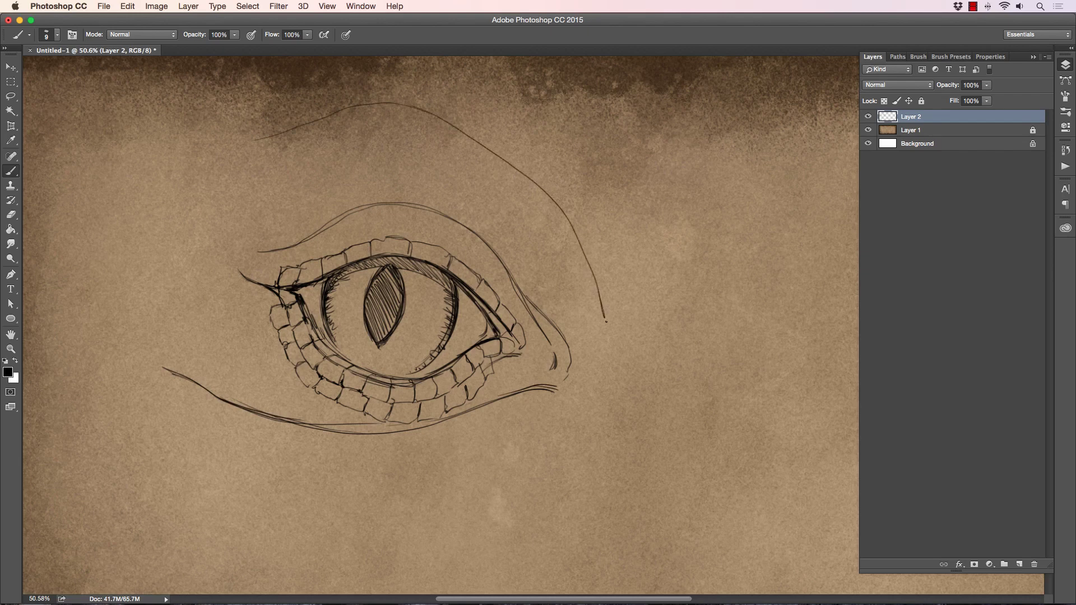
mouse_move(255, 140)
left_mouse_down()
mouse_move(326, 115)
mouse_move(521, 163)
mouse_move(598, 297)
left_mouse_up()
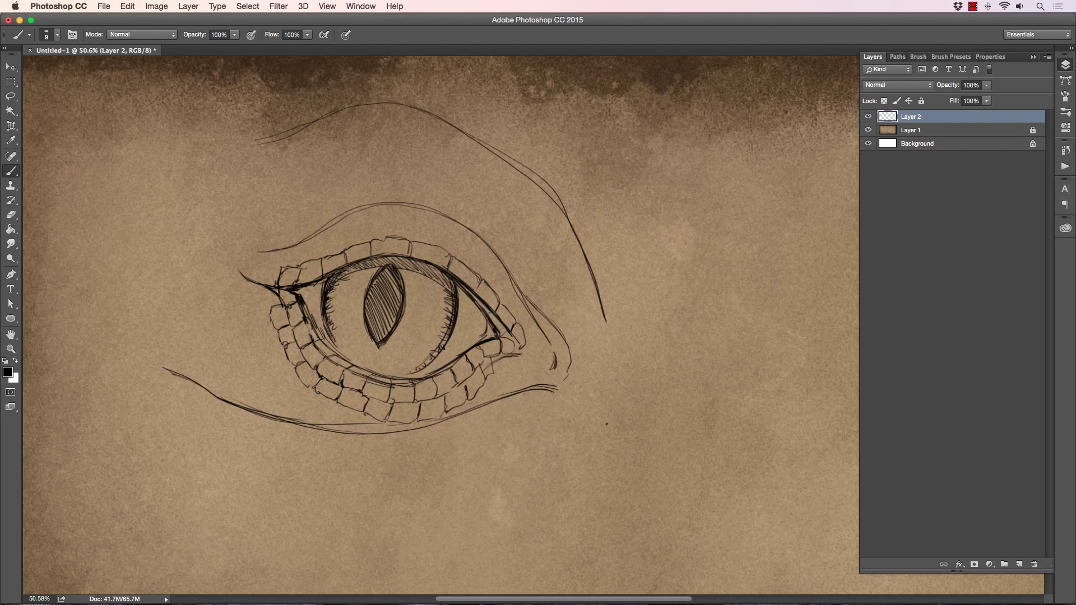
mouse_move(428, 115)
left_mouse_down()
mouse_move(566, 208)
mouse_move(611, 335)
left_mouse_up()
- Draw a row of large rounded scales under the upper arch and a row of smaller ones down to the brow line
mouse_move(320, 121)
left_mouse_down()
mouse_move(334, 173)
mouse_move(348, 175)
mouse_move(381, 159)
mouse_move(370, 107)
mouse_move(377, 118)
mouse_move(386, 107)
mouse_move(379, 159)
mouse_move(322, 159)
left_mouse_up()
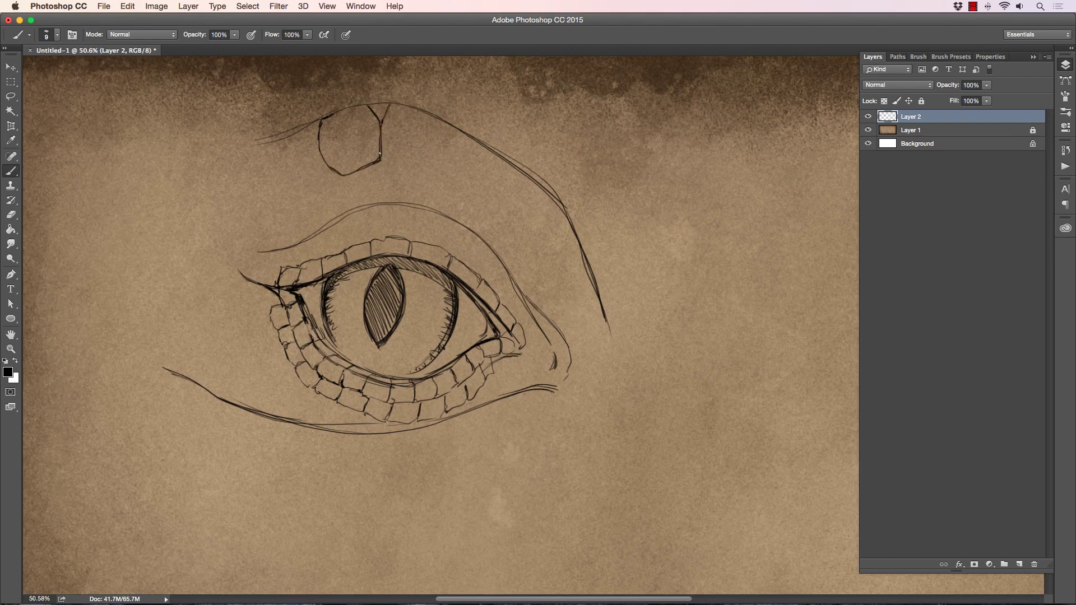
mouse_move(386, 164)
left_mouse_down()
mouse_move(411, 178)
mouse_move(440, 170)
mouse_move(446, 121)
mouse_move(468, 134)
mouse_move(449, 175)
mouse_move(468, 202)
mouse_move(509, 188)
mouse_move(515, 241)
mouse_move(526, 242)
mouse_move(564, 214)
mouse_move(545, 274)
mouse_move(560, 287)
mouse_move(589, 277)
left_mouse_up()
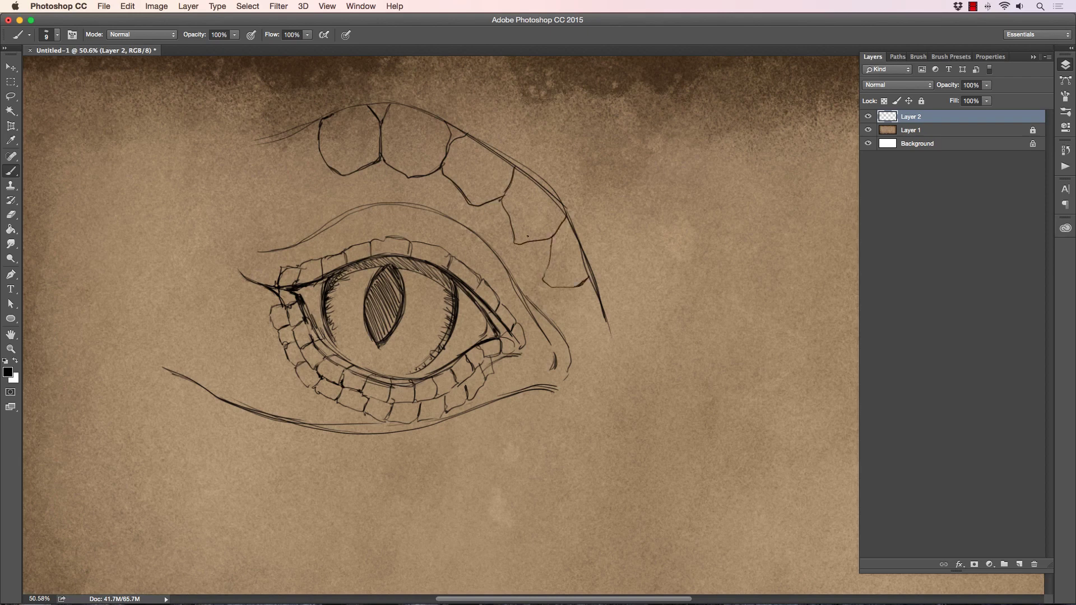
mouse_move(323, 167)
left_mouse_down()
mouse_move(303, 193)
mouse_move(288, 186)
mouse_move(298, 193)
mouse_move(276, 179)
mouse_move(273, 143)
mouse_move(319, 128)
mouse_move(322, 114)
mouse_move(387, 102)
left_mouse_up()
mouse_move(318, 173)
left_mouse_down()
mouse_move(304, 197)
mouse_move(324, 217)
mouse_move(335, 218)
mouse_move(345, 178)
mouse_move(372, 206)
mouse_move(399, 171)
mouse_move(399, 188)
mouse_move(415, 175)
mouse_move(407, 188)
mouse_move(427, 212)
mouse_move(464, 199)
mouse_move(484, 239)
mouse_move(511, 229)
mouse_move(513, 271)
mouse_move(543, 281)
left_mouse_up()
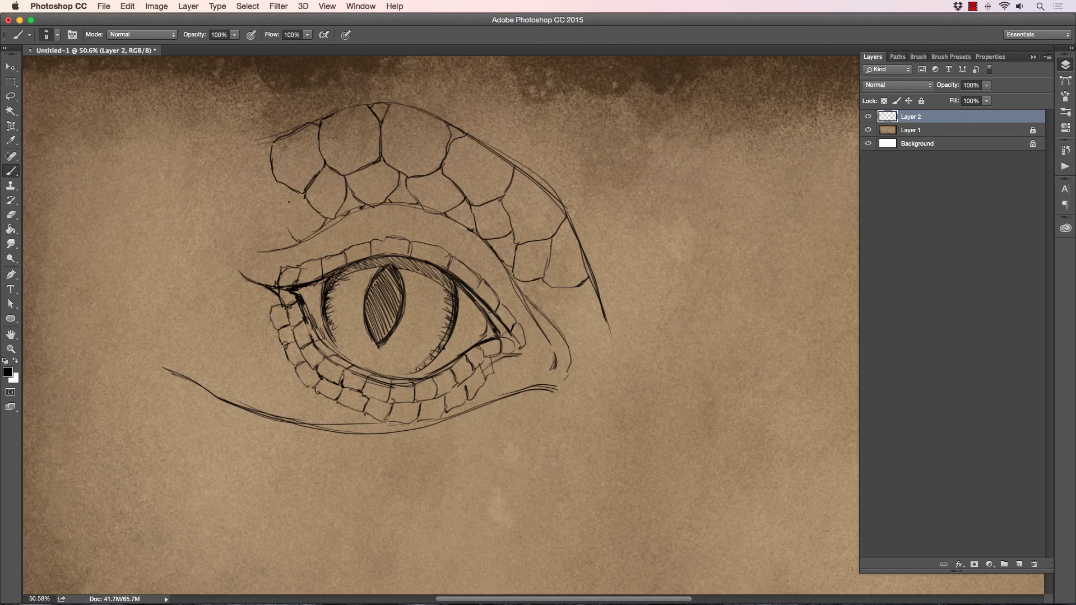
- Extend the large brow scales at both ends and add small scales around the eye's left corner
mouse_move(291, 191)
left_mouse_down()
mouse_move(286, 219)
mouse_move(259, 215)
left_mouse_up()
left_click_drag(243, 149, 247, 193)
left_click_drag(255, 241, 257, 247)
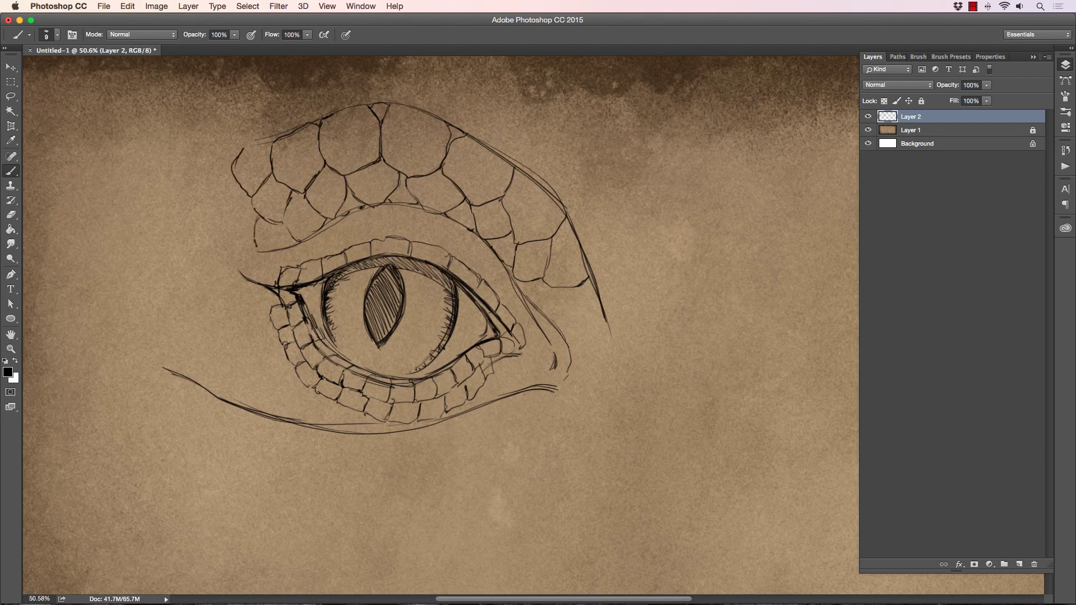
mouse_move(554, 290)
left_mouse_down()
mouse_move(563, 322)
mouse_move(600, 317)
mouse_move(575, 334)
mouse_move(609, 347)
left_mouse_up()
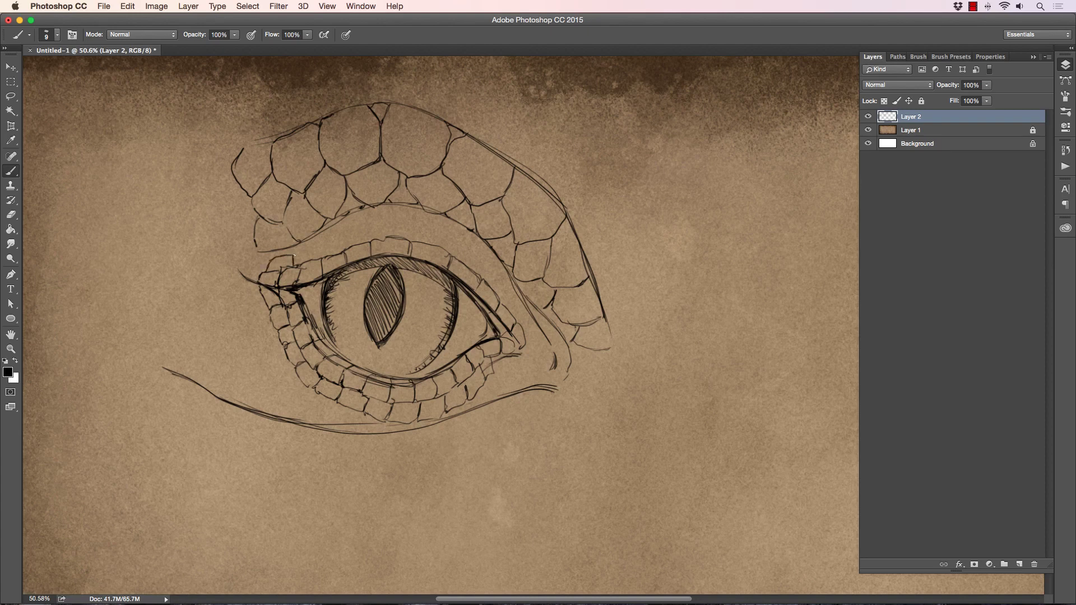
- Fill the band between the upper lid scales and the brow line with rows of small blocky scales
left_click_drag(316, 245, 358, 230)
left_click_drag(299, 245, 375, 224)
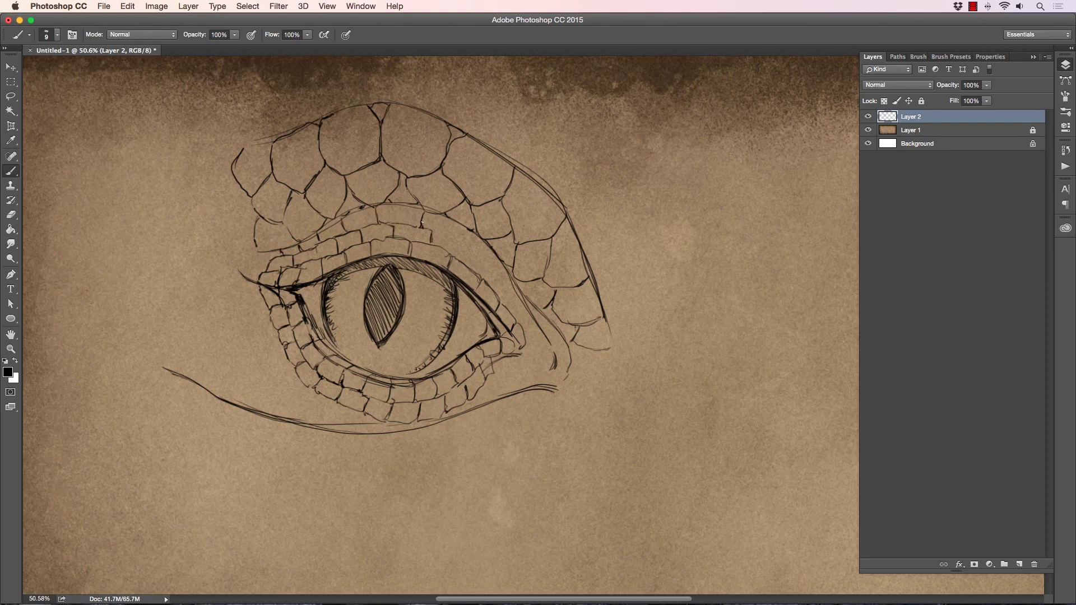
left_click_drag(437, 232, 474, 236)
left_click_drag(501, 283, 510, 296)
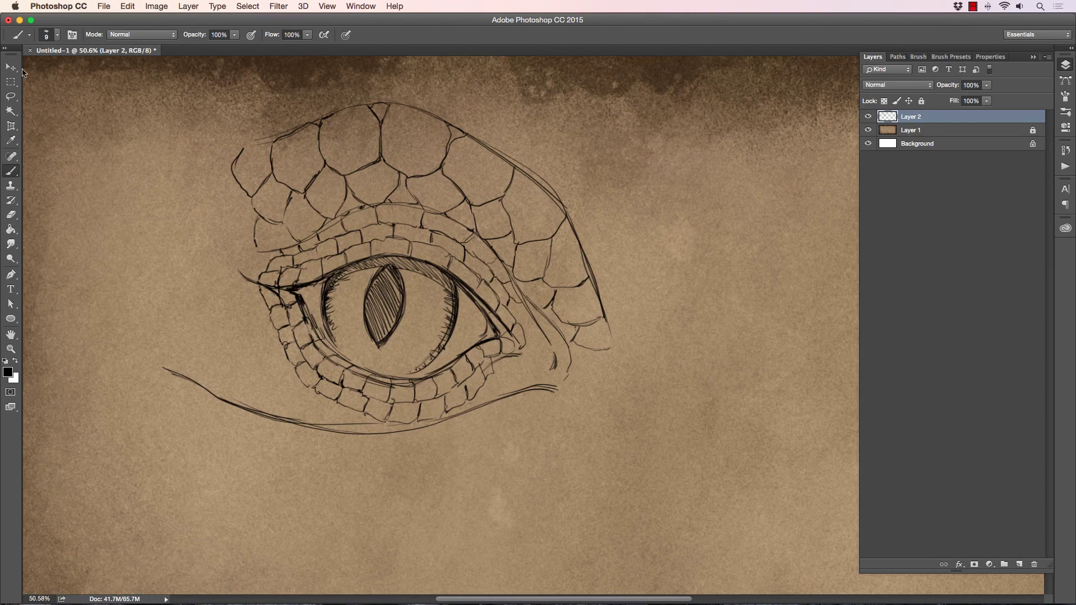
- Flip the eye sketch horizontally to check it, and undo the flip
left_click(11, 349)
left_click(222, 321, "alt")
left_click_drag(232, 323, 281, 323)
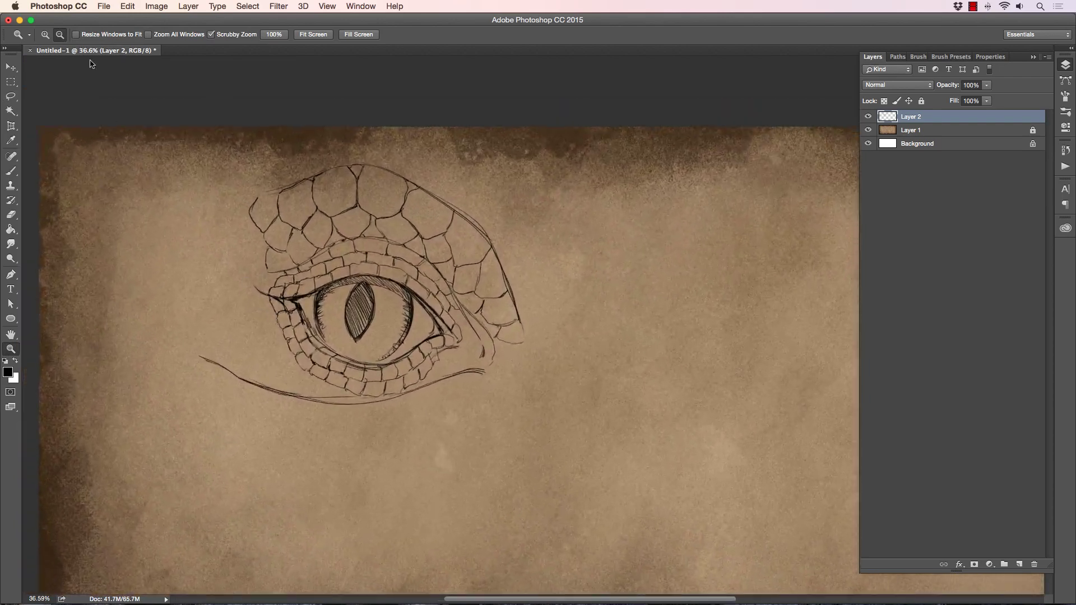
left_click(125, 7)
mouse_move(238, 245)
left_click(269, 371)
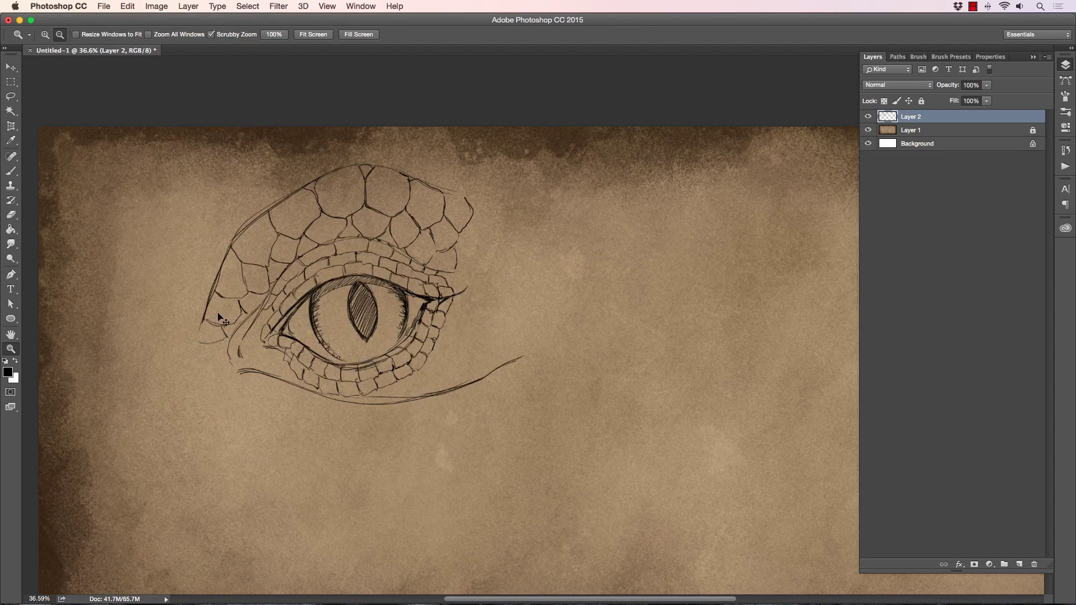
key("super+z")
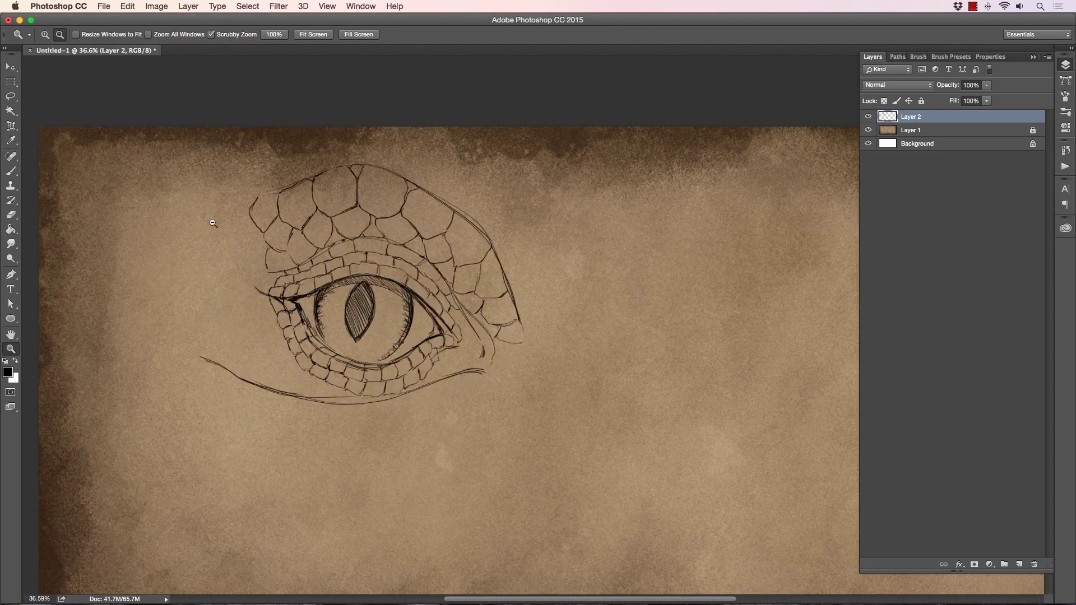
- Fill the area around the eye's right corner with small scales using the brush, joining the upper and lower rows
scroll(238, 222, "up", 3)
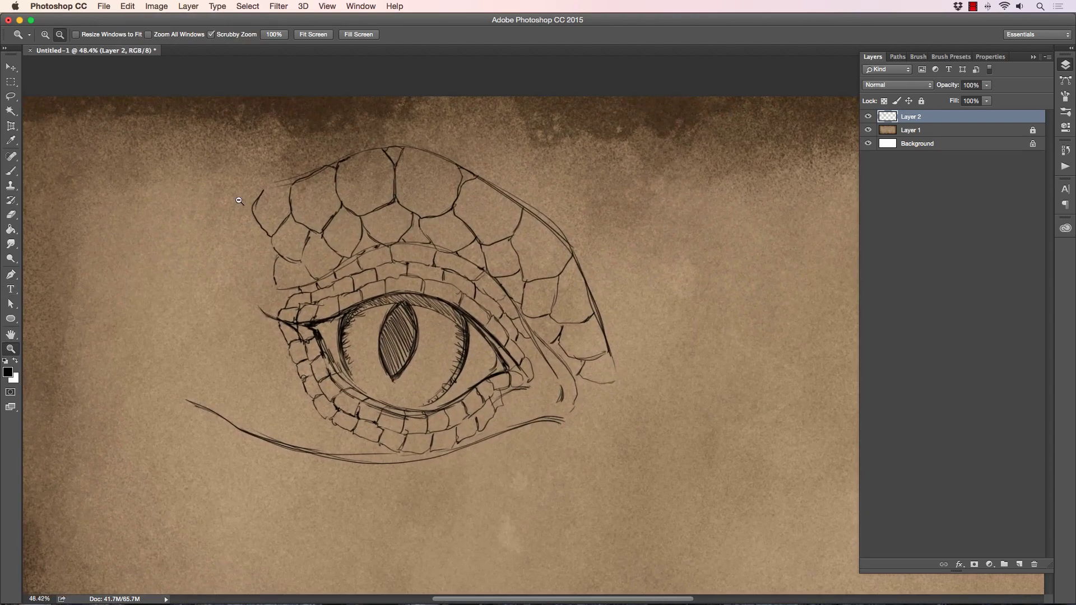
key("b")
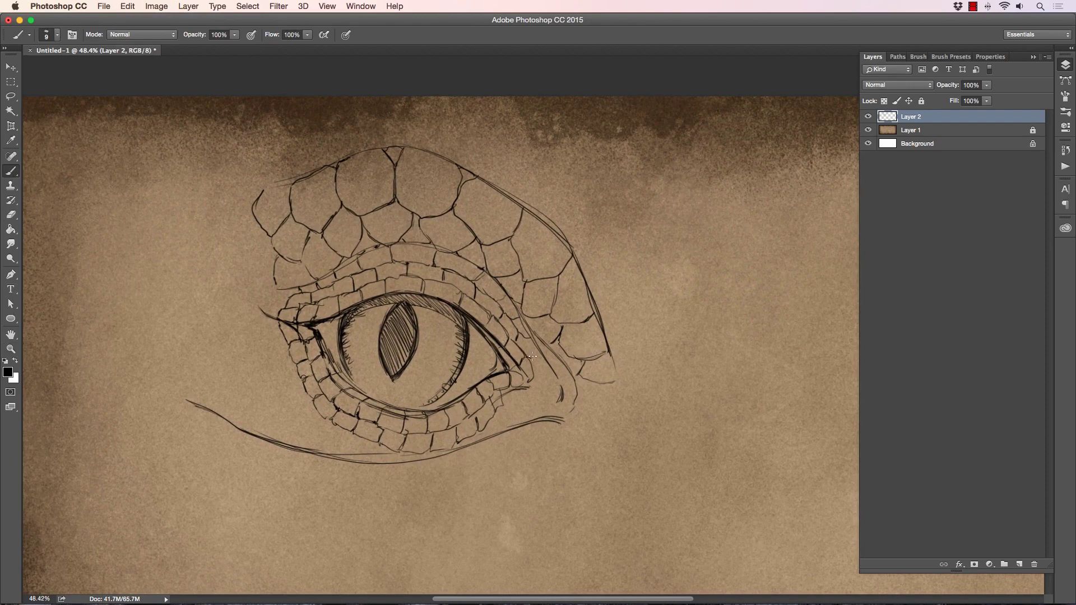
mouse_move(531, 356)
left_mouse_down()
mouse_move(552, 371)
mouse_move(548, 383)
mouse_move(533, 379)
left_mouse_up()
left_click_drag(413, 228, 416, 215)
left_click_drag(503, 399, 520, 389)
mouse_move(538, 345)
left_mouse_down()
mouse_move(574, 392)
mouse_move(562, 408)
mouse_move(577, 402)
mouse_move(572, 376)
mouse_move(517, 399)
mouse_move(561, 398)
left_mouse_up()
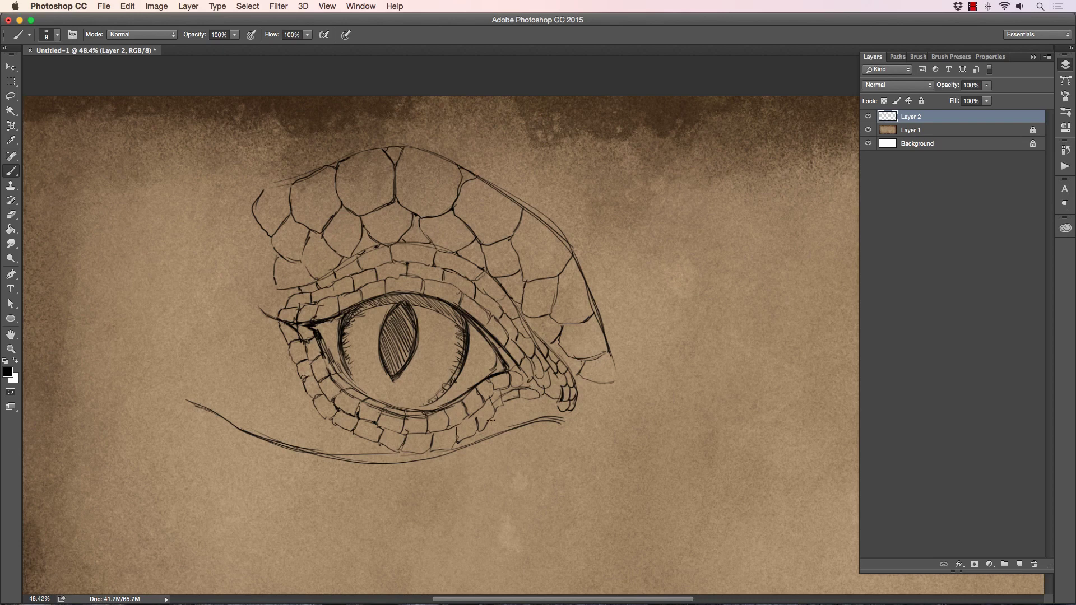
mouse_move(532, 408)
left_mouse_down()
mouse_move(553, 404)
mouse_move(484, 434)
mouse_move(559, 407)
left_mouse_up()
- Sketch guide lines sweeping left from the eye and fill that area with overlapping pointed scales
left_click_drag(365, 441, 244, 383)
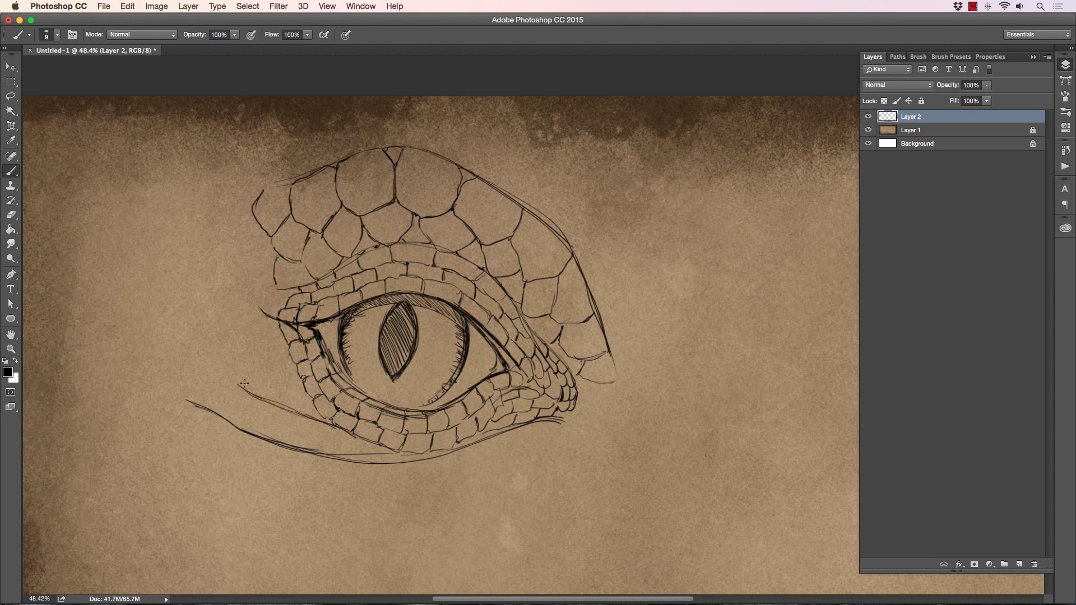
mouse_move(311, 399)
left_mouse_down()
mouse_move(270, 343)
mouse_move(236, 323)
mouse_move(236, 292)
mouse_move(253, 310)
mouse_move(229, 269)
left_mouse_up()
mouse_move(366, 441)
left_mouse_down()
mouse_move(335, 449)
mouse_move(336, 429)
mouse_move(322, 433)
mouse_move(332, 444)
mouse_move(309, 436)
mouse_move(311, 448)
mouse_move(301, 418)
mouse_move(328, 423)
mouse_move(298, 418)
mouse_move(305, 434)
mouse_move(278, 429)
mouse_move(282, 439)
mouse_move(293, 431)
mouse_move(283, 415)
mouse_move(297, 418)
mouse_move(281, 415)
mouse_move(290, 428)
mouse_move(254, 421)
mouse_move(267, 434)
mouse_move(258, 426)
mouse_move(278, 424)
mouse_move(262, 406)
mouse_move(282, 405)
mouse_move(239, 423)
mouse_move(254, 395)
mouse_move(218, 409)
mouse_move(228, 389)
mouse_move(250, 395)
mouse_move(236, 386)
mouse_move(225, 415)
mouse_move(248, 395)
mouse_move(224, 381)
mouse_move(196, 394)
mouse_move(213, 375)
mouse_move(234, 383)
left_mouse_up()
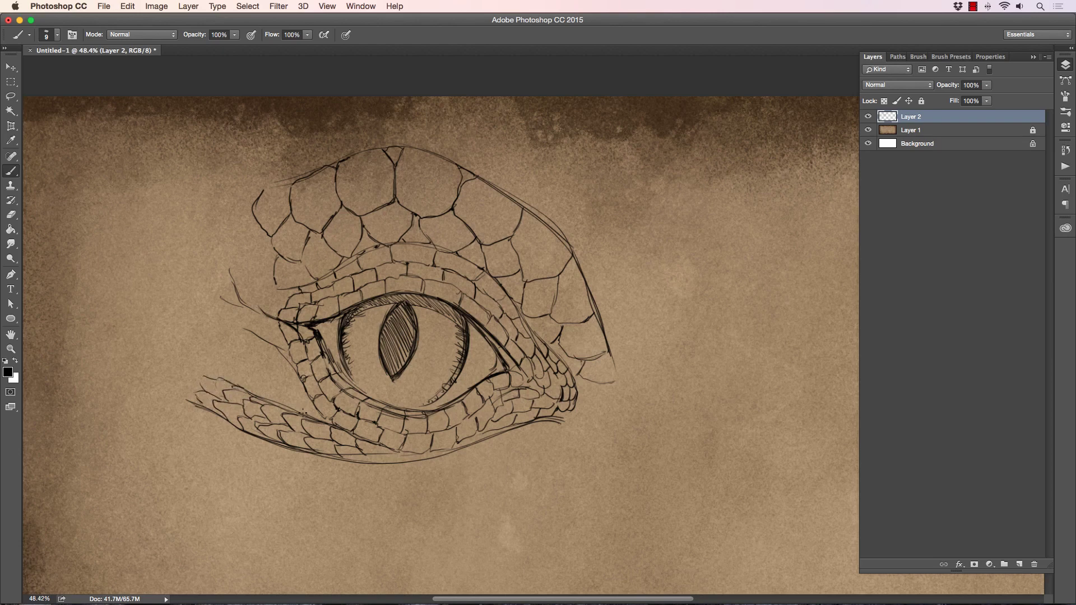
mouse_move(301, 402)
left_mouse_down()
mouse_move(263, 393)
mouse_move(282, 389)
mouse_move(274, 372)
mouse_move(300, 381)
mouse_move(284, 360)
mouse_move(282, 369)
mouse_move(261, 361)
mouse_move(273, 380)
mouse_move(248, 371)
mouse_move(257, 391)
mouse_move(234, 384)
mouse_move(245, 383)
mouse_move(232, 368)
mouse_move(277, 352)
mouse_move(249, 336)
mouse_move(221, 366)
mouse_move(228, 355)
mouse_move(239, 379)
left_mouse_up()
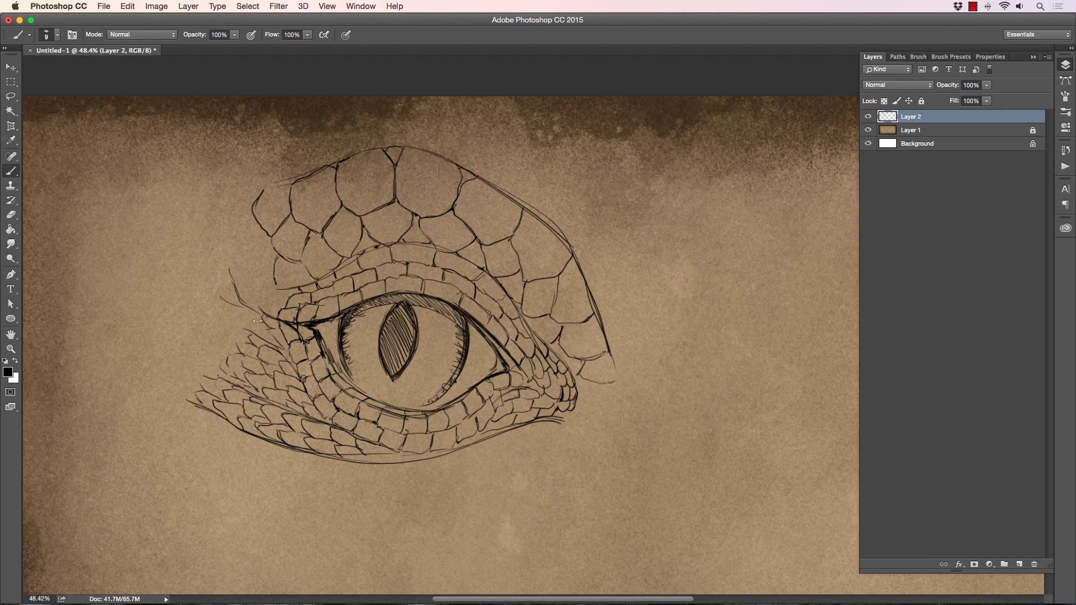
left_click_drag(257, 321, 244, 319)
- Add rounded scales at the brow's left end and more scales around and beneath the eye's right corner
mouse_move(255, 305)
left_mouse_down()
mouse_move(251, 275)
mouse_move(266, 271)
mouse_move(243, 250)
mouse_move(261, 227)
mouse_move(241, 242)
mouse_move(230, 228)
mouse_move(233, 204)
mouse_move(259, 192)
left_mouse_up()
mouse_move(227, 226)
left_mouse_down()
mouse_move(215, 237)
mouse_move(246, 272)
mouse_move(242, 288)
left_mouse_up()
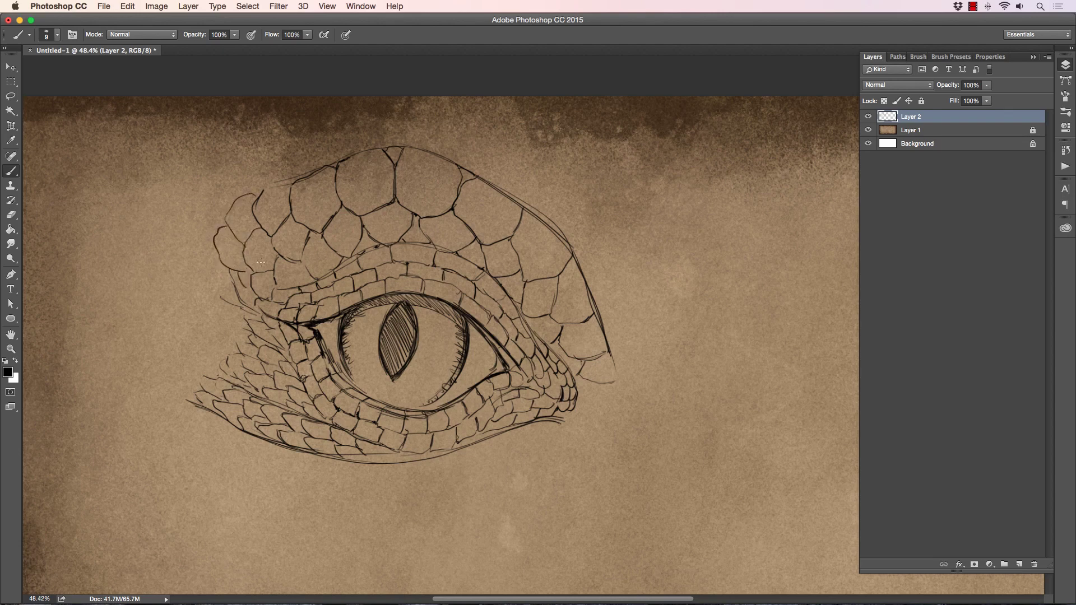
mouse_move(579, 400)
left_mouse_down()
mouse_move(600, 406)
mouse_move(613, 391)
mouse_move(581, 390)
mouse_move(579, 378)
mouse_move(612, 380)
mouse_move(572, 364)
mouse_move(603, 351)
left_mouse_up()
mouse_move(575, 416)
left_mouse_down()
mouse_move(607, 418)
mouse_move(559, 418)
mouse_move(584, 437)
mouse_move(529, 411)
mouse_move(508, 442)
mouse_move(533, 433)
mouse_move(478, 444)
mouse_move(565, 433)
left_mouse_up()
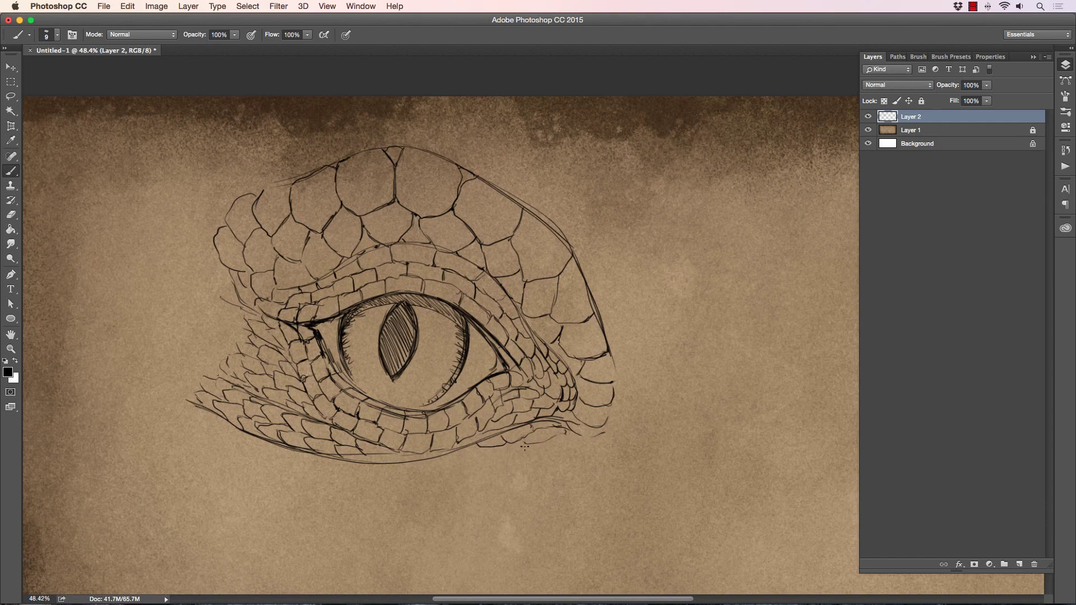
mouse_move(486, 454)
left_mouse_down()
mouse_move(455, 464)
mouse_move(474, 459)
left_mouse_up()
left_click_drag(271, 187, 261, 188)
- Fill the iris on both sides of the pupil with small curved texture marks
left_click_drag(422, 325, 424, 343)
mouse_move(381, 310)
left_mouse_down()
mouse_move(382, 382)
mouse_move(394, 387)
mouse_move(423, 352)
left_mouse_up()
left_click_drag(412, 369, 435, 377)
mouse_move(398, 321)
left_mouse_down()
mouse_move(354, 315)
mouse_move(370, 343)
mouse_move(360, 377)
mouse_move(367, 390)
mouse_move(413, 395)
left_mouse_up()
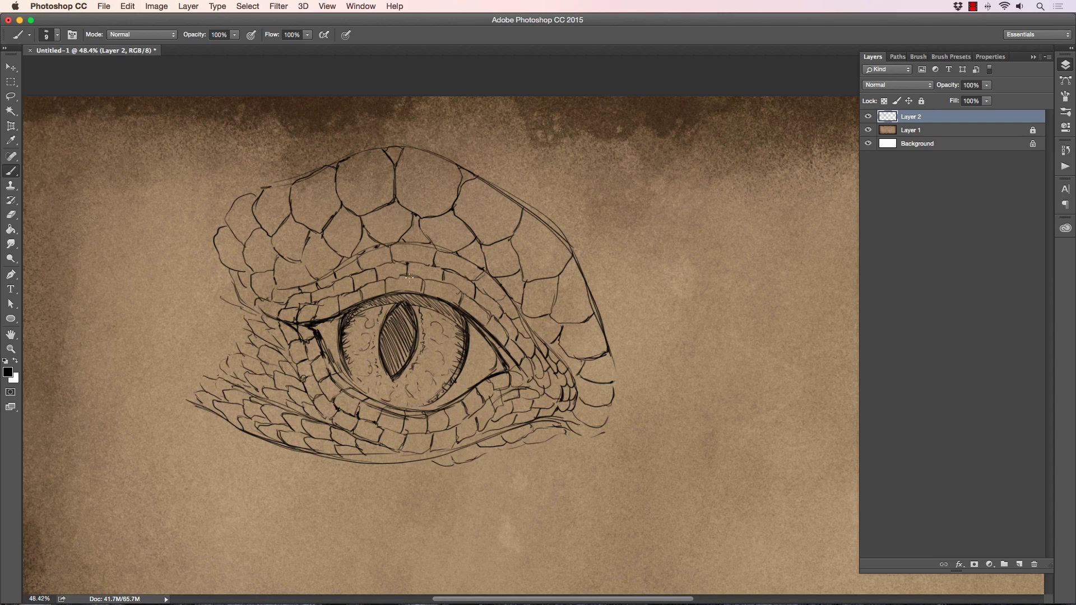
- Crosshatch and darken the pupil, and add fine strokes in the eye white right of the iris
mouse_move(393, 309)
left_mouse_down()
mouse_move(385, 337)
mouse_move(406, 304)
mouse_move(383, 354)
mouse_move(413, 309)
mouse_move(390, 370)
left_mouse_up()
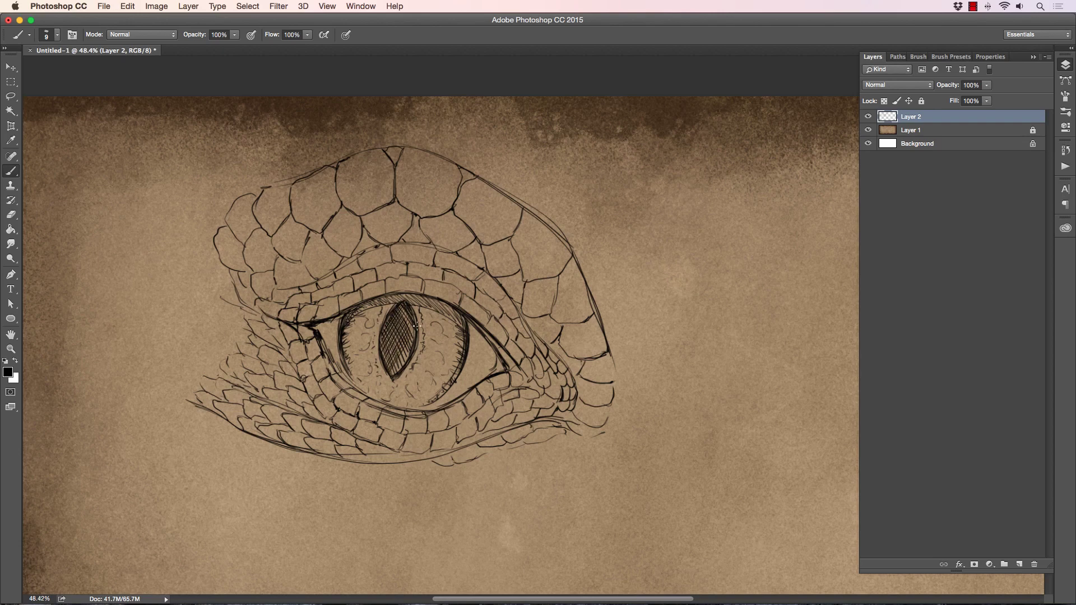
left_click_drag(415, 333, 398, 370)
mouse_move(468, 327)
left_mouse_down()
mouse_move(491, 363)
mouse_move(476, 381)
left_mouse_up()
- Add a new layer beneath the sketch layer and choose the brush "005 - RAM - Paint Set - Chalk Painter Brush"
left_click(1017, 565)
left_click_drag(914, 119, 910, 130)
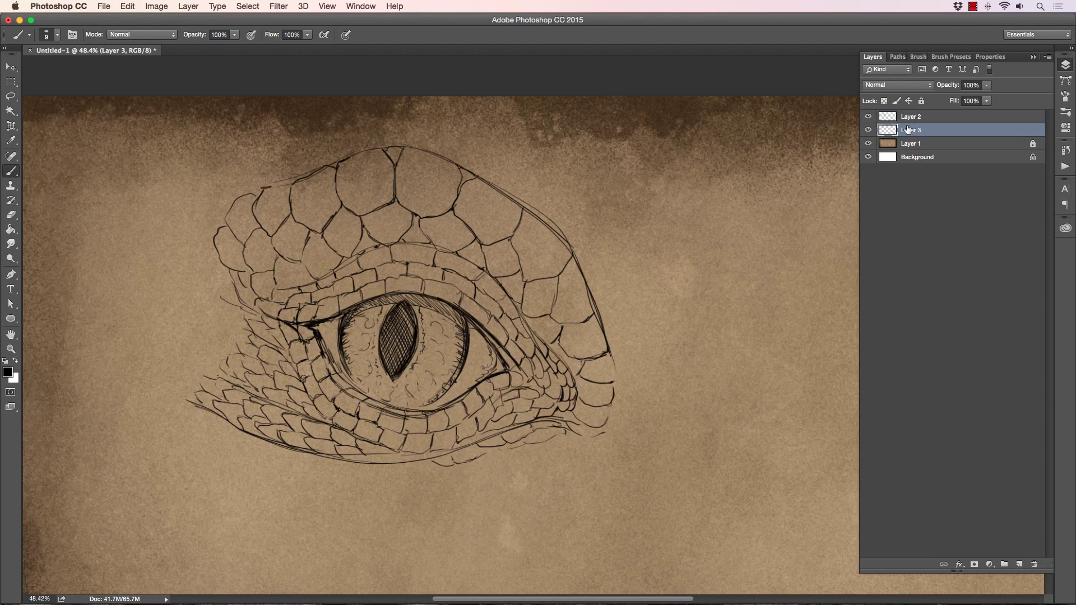
left_click(56, 34)
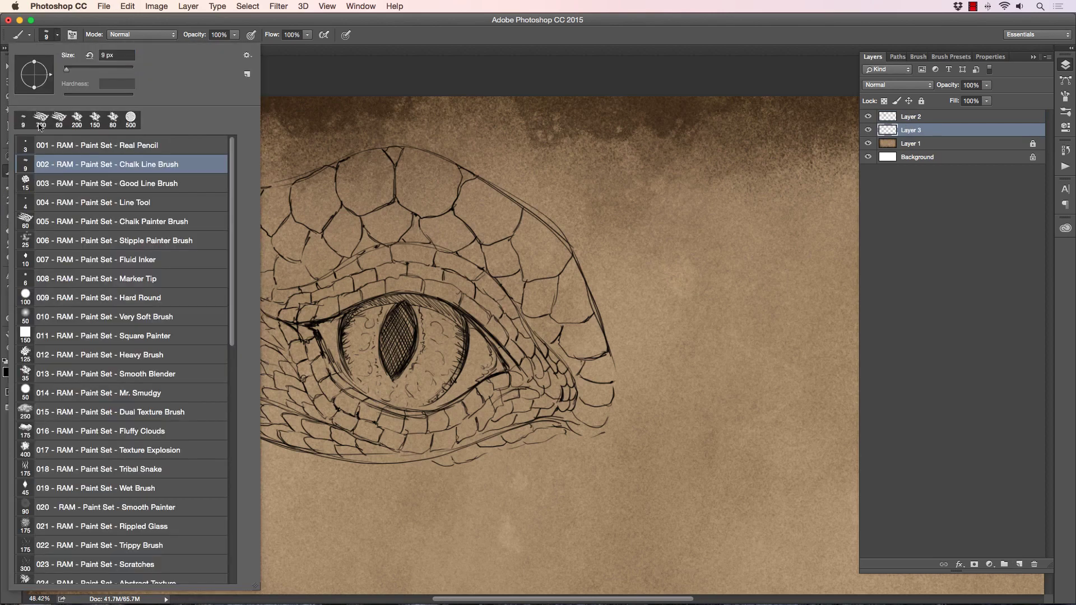
left_click(56, 220)
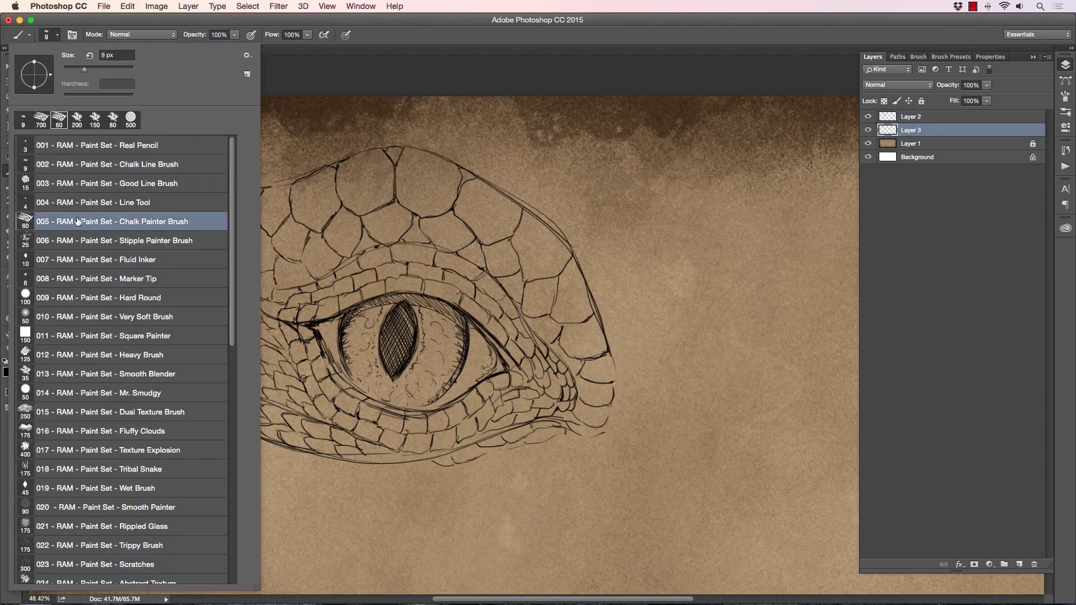
left_click(311, 73)
left_click(17, 360)
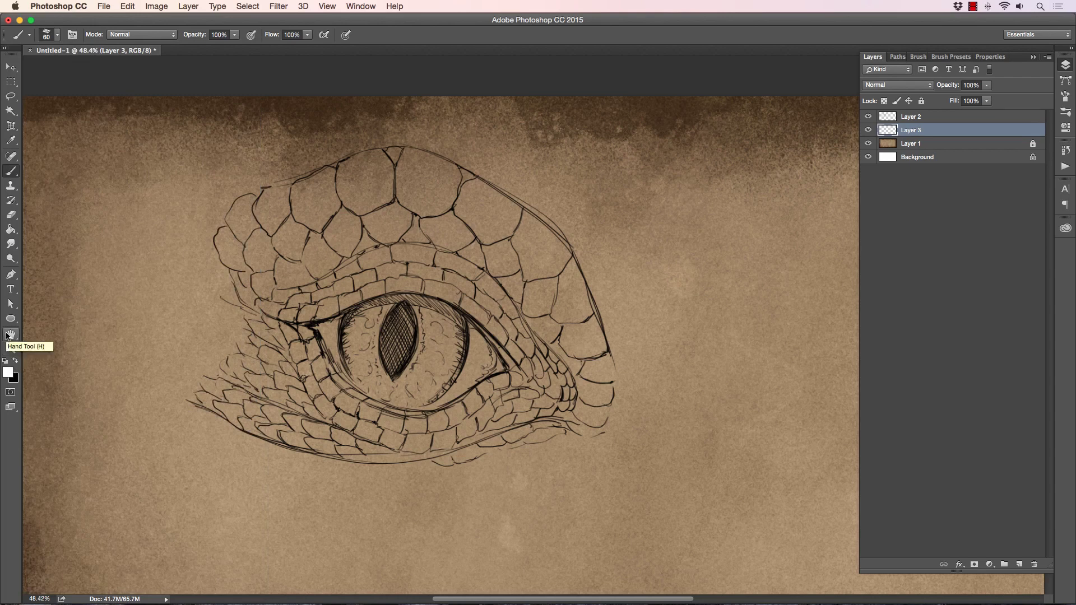
left_click(56, 35)
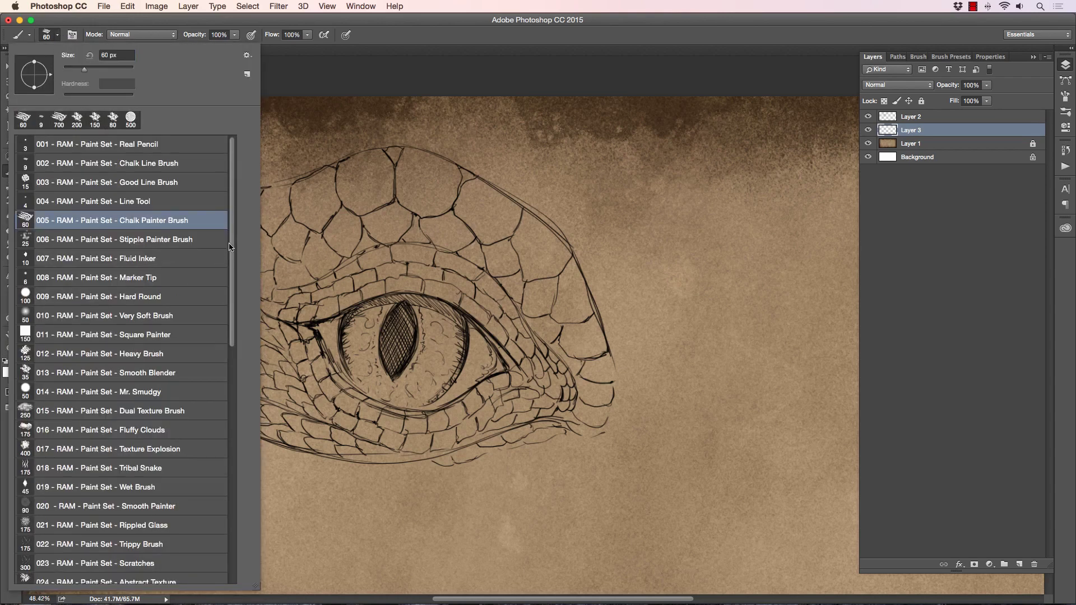
scroll(233, 386, "down", 5)
scroll(233, 386, "down", 3)
scroll(233, 386, "up", 10)
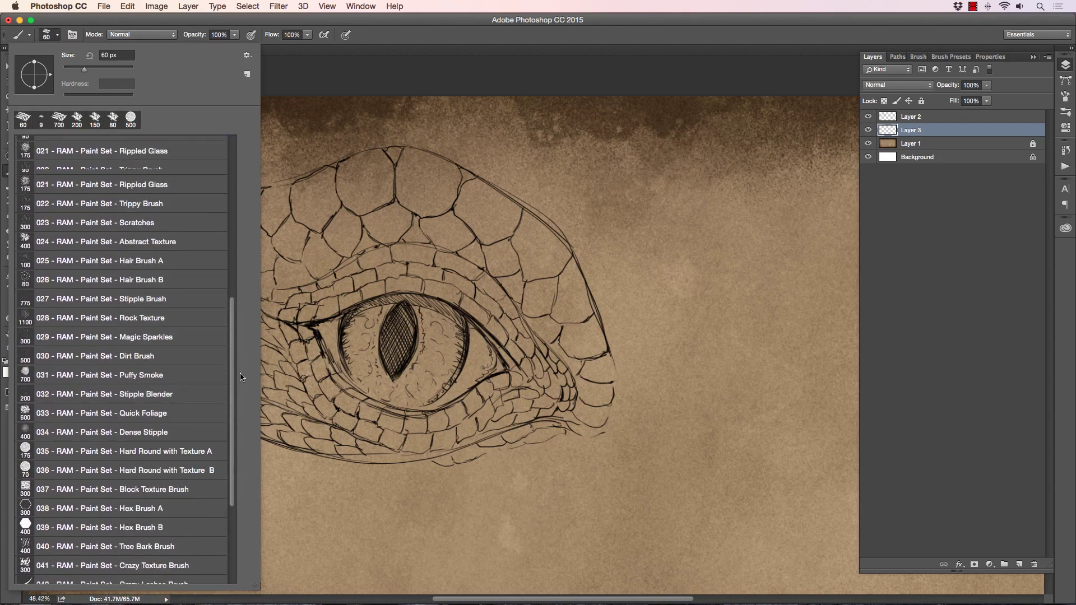
left_click(289, 72)
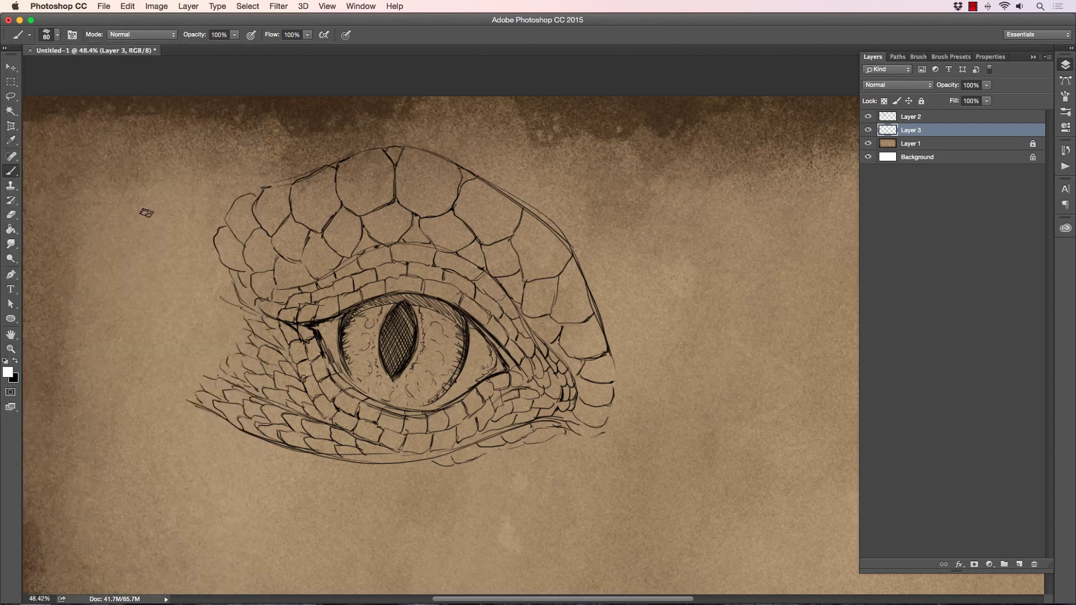
- Enlarge the brush to 150 px
key("bracketright")
key("bracketright")
key("bracketright")
key("bracketright")
key("bracketright")
key("bracketright")
- Try a white and a black test stroke over the brow's left scales, undoing each one
mouse_move(273, 275)
left_mouse_down()
mouse_move(311, 300)
mouse_move(292, 254)
mouse_move(353, 269)
mouse_move(373, 252)
mouse_move(291, 246)
mouse_move(328, 231)
mouse_move(259, 241)
mouse_move(320, 221)
mouse_move(252, 240)
left_mouse_up()
key("super+z")
key("x")
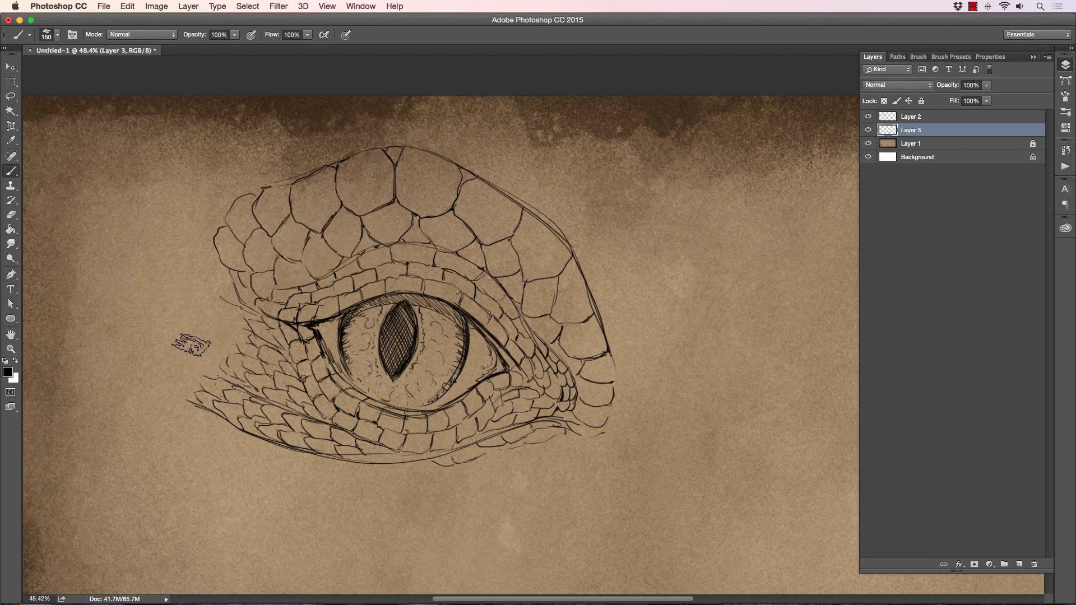
mouse_move(277, 247)
left_mouse_down()
mouse_move(331, 300)
mouse_move(299, 259)
mouse_move(356, 277)
mouse_move(328, 236)
mouse_move(272, 221)
mouse_move(345, 205)
mouse_move(276, 205)
mouse_move(377, 160)
mouse_move(440, 170)
mouse_move(527, 234)
mouse_move(412, 183)
mouse_move(483, 222)
mouse_move(382, 188)
mouse_move(395, 185)
mouse_move(407, 227)
mouse_move(343, 212)
mouse_move(319, 228)
mouse_move(360, 291)
mouse_move(297, 292)
left_mouse_up()
key("super+z")
- Try lowering the brush opacity to 60% and restore it to 100%
left_click(234, 34)
left_click_drag(220, 46, 213, 48)
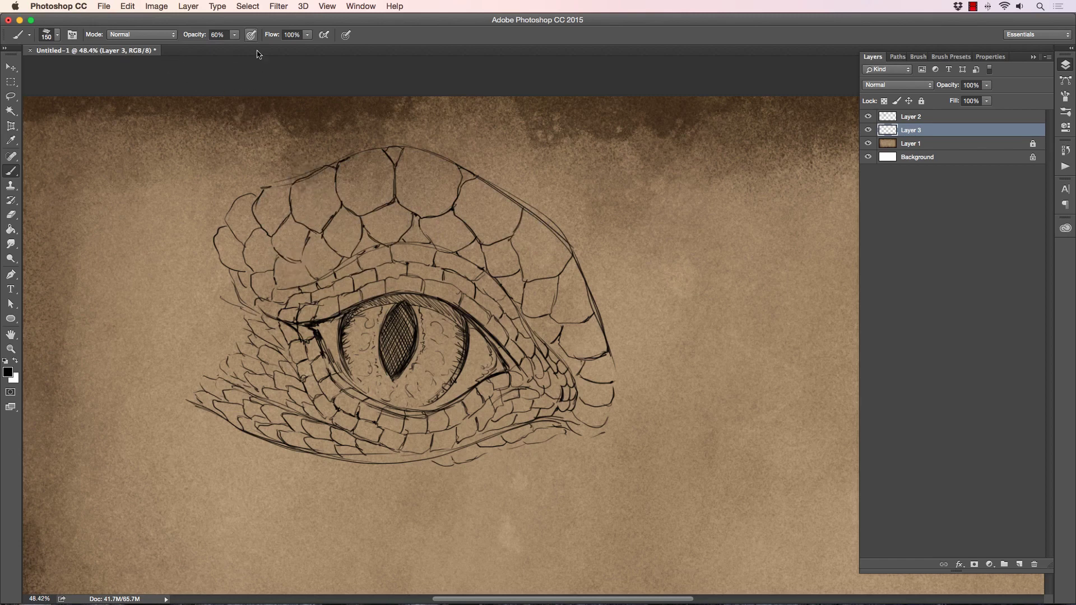
left_click(234, 35)
left_click_drag(236, 47, 295, 85)
- Enlarge the brush to 200 px and paint a black base across the whole eye and scale area beneath the line art
key("bracketright")
key("bracketright")
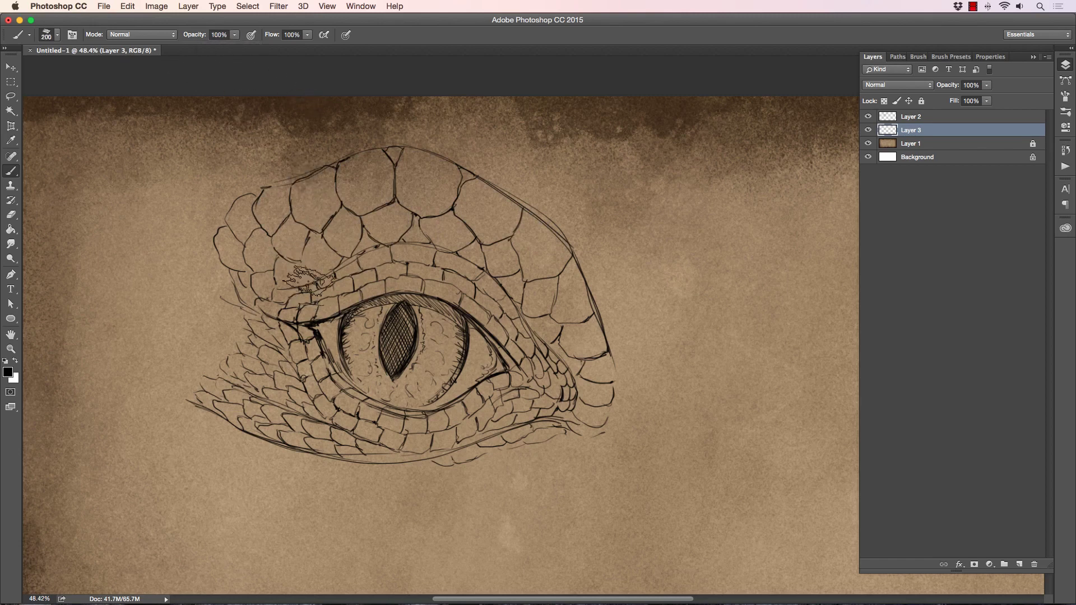
mouse_move(280, 241)
left_mouse_down()
mouse_move(426, 387)
mouse_move(314, 236)
mouse_move(350, 224)
mouse_move(252, 204)
mouse_move(392, 160)
mouse_move(446, 174)
mouse_move(552, 257)
mouse_move(369, 225)
mouse_move(476, 326)
mouse_move(558, 370)
mouse_move(561, 269)
mouse_move(589, 264)
mouse_move(605, 387)
mouse_move(546, 392)
left_mouse_up()
mouse_move(344, 216)
left_mouse_down()
mouse_move(294, 297)
mouse_move(252, 275)
mouse_move(261, 207)
mouse_move(233, 228)
mouse_move(303, 373)
mouse_move(342, 415)
mouse_move(381, 420)
mouse_move(437, 358)
mouse_move(502, 353)
mouse_move(404, 405)
mouse_move(420, 420)
mouse_move(481, 409)
mouse_move(378, 431)
mouse_move(367, 446)
mouse_move(404, 443)
mouse_move(314, 440)
mouse_move(339, 443)
mouse_move(314, 421)
mouse_move(238, 409)
mouse_move(245, 305)
left_mouse_up()
mouse_move(510, 406)
left_mouse_down()
mouse_move(404, 444)
mouse_move(434, 444)
mouse_move(352, 445)
mouse_move(501, 430)
mouse_move(435, 453)
mouse_move(554, 403)
mouse_move(548, 368)
mouse_move(528, 432)
mouse_move(557, 432)
mouse_move(585, 410)
mouse_move(588, 362)
mouse_move(594, 386)
mouse_move(597, 378)
mouse_move(571, 440)
left_mouse_up()
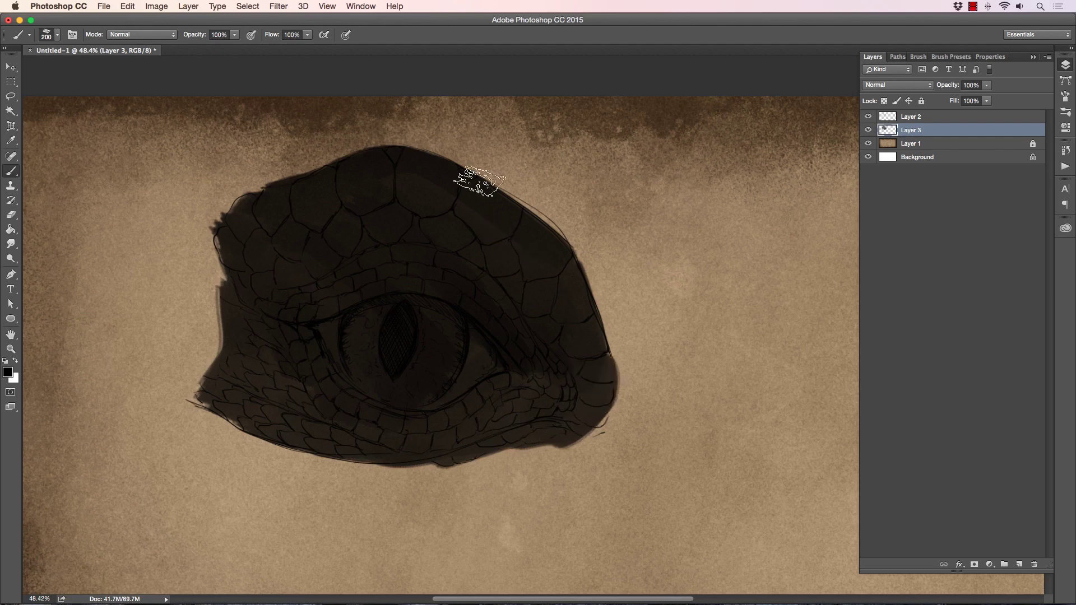
- Lower the black base layer's opacity to 65% and add a new layer above it
left_click(986, 85)
mouse_move(975, 97)
left_mouse_down()
mouse_move(960, 103)
mouse_move(970, 96)
left_mouse_up()
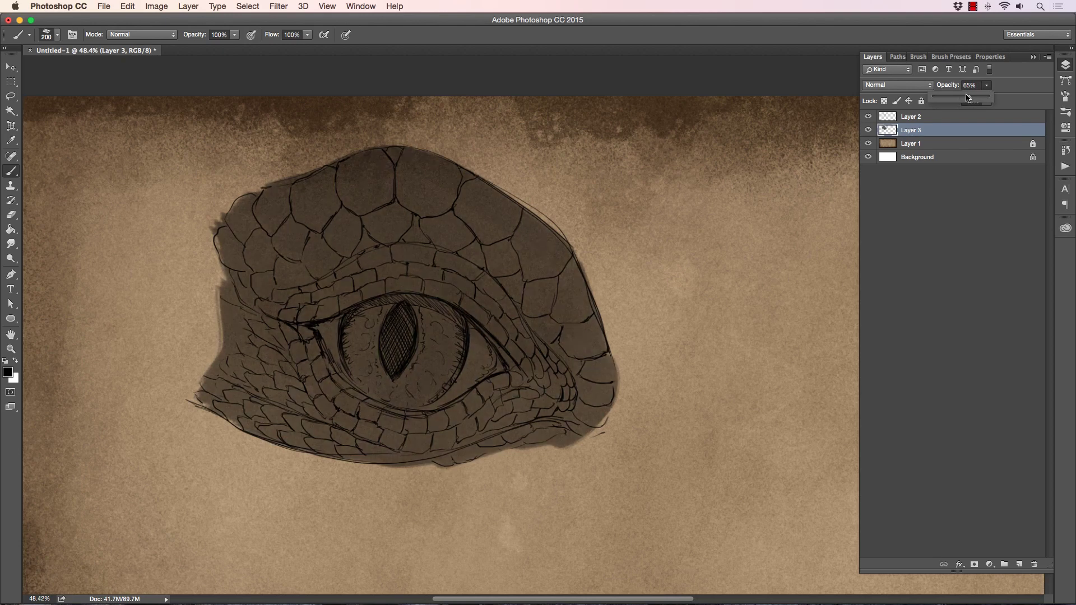
left_click(1018, 564)
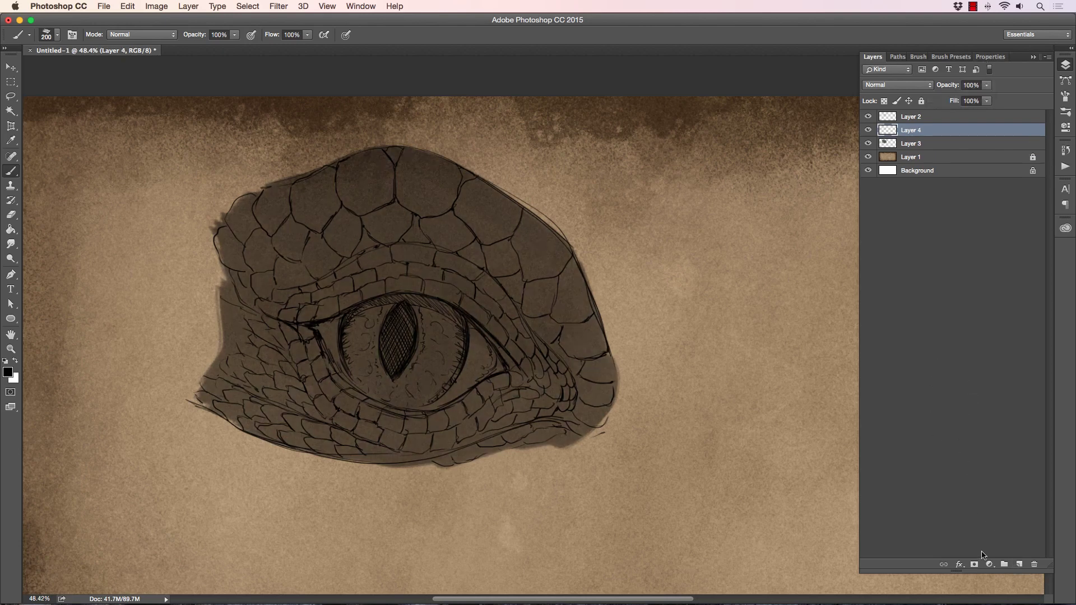
- Paint white highlights along both edges of the slit pupil with a brush reduced to 35 px
key("x")
key("bracketleft")
key("bracketleft")
key("bracketleft")
key("bracketleft")
key("bracketleft")
key("bracketleft")
key("bracketleft")
key("bracketleft")
key("bracketleft")
left_click_drag(417, 310, 414, 357)
key("bracketleft")
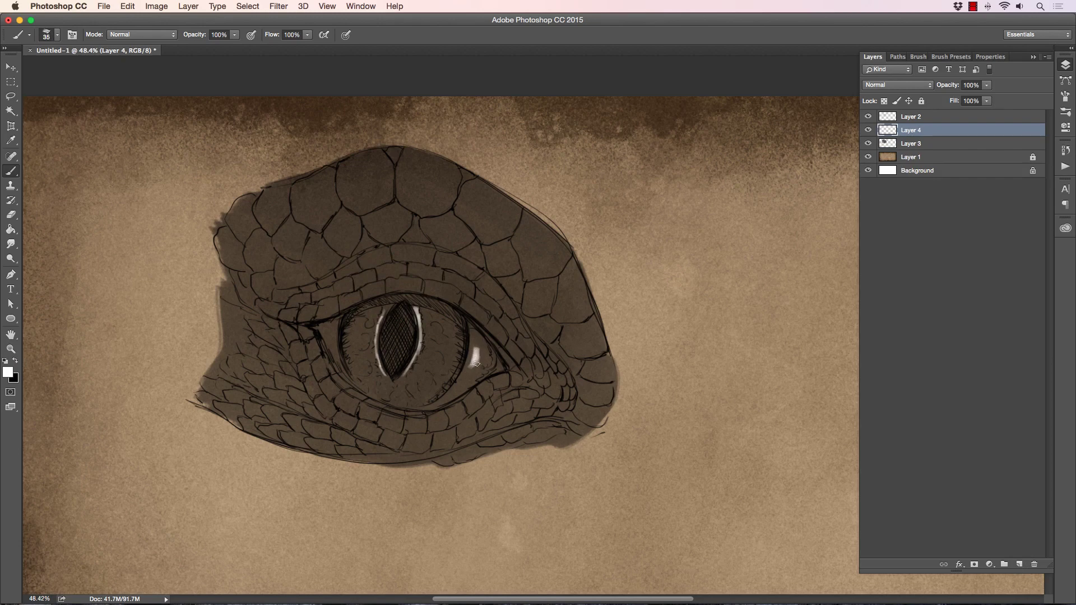
- Paint white highlights in both corners of the eyeball and along the lower eyelid's rim
mouse_move(475, 364)
left_mouse_down()
mouse_move(477, 343)
mouse_move(475, 368)
mouse_move(455, 387)
left_mouse_up()
key("bracketright")
mouse_move(338, 378)
left_mouse_down()
mouse_move(373, 402)
mouse_move(433, 412)
left_mouse_up()
key("bracketright")
key("bracketleft")
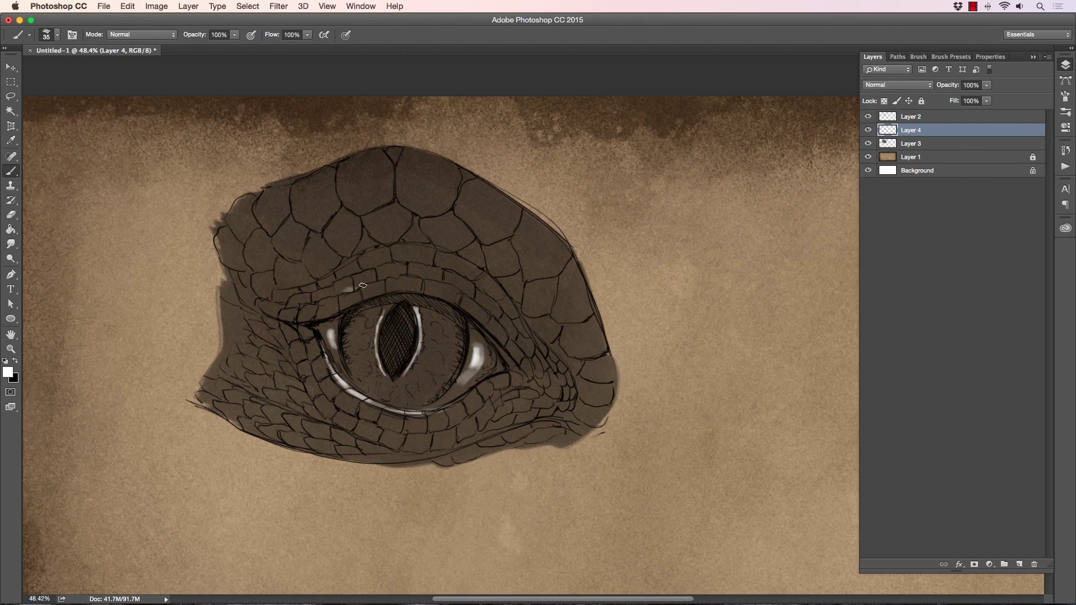
- Build up a broad white highlight along the arched upper eyelid with a brush enlarged to 90 px
mouse_move(362, 286)
left_mouse_down()
mouse_move(395, 276)
mouse_move(469, 289)
mouse_move(425, 299)
mouse_move(333, 290)
mouse_move(397, 271)
mouse_move(449, 275)
mouse_move(491, 308)
left_mouse_up()
key("bracketright")
key("bracketright")
key("bracketright")
key("bracketright")
key("bracketright")
key("bracketright")
key("bracketright")
mouse_move(365, 269)
left_mouse_down()
mouse_move(400, 262)
mouse_move(471, 287)
left_mouse_up()
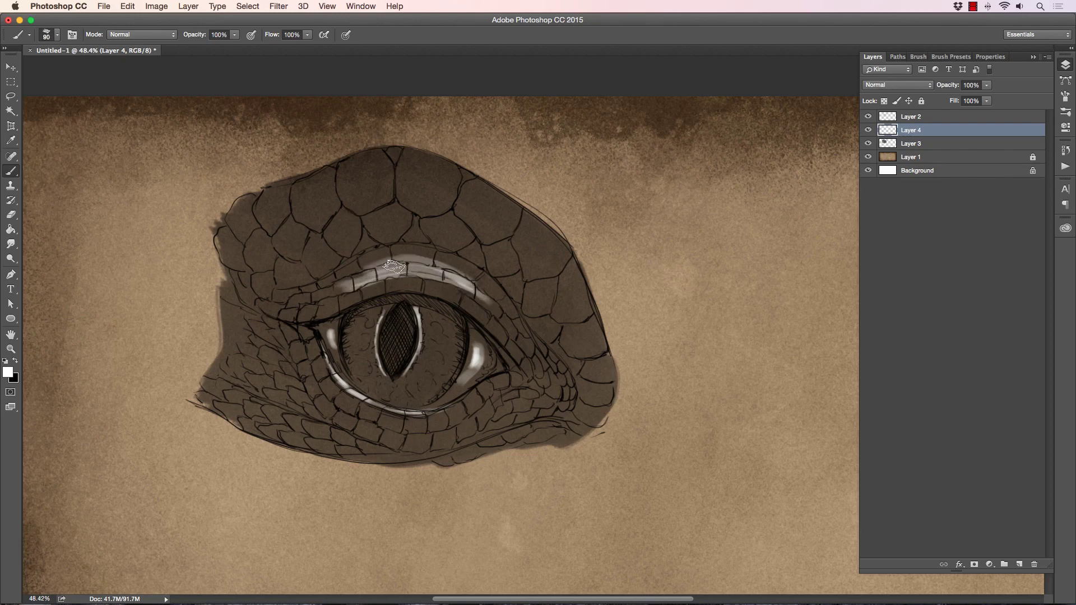
mouse_move(395, 266)
left_mouse_down()
mouse_move(465, 287)
mouse_move(402, 264)
mouse_move(427, 260)
mouse_move(431, 272)
mouse_move(398, 258)
mouse_move(455, 276)
left_mouse_up()
key("bracketright")
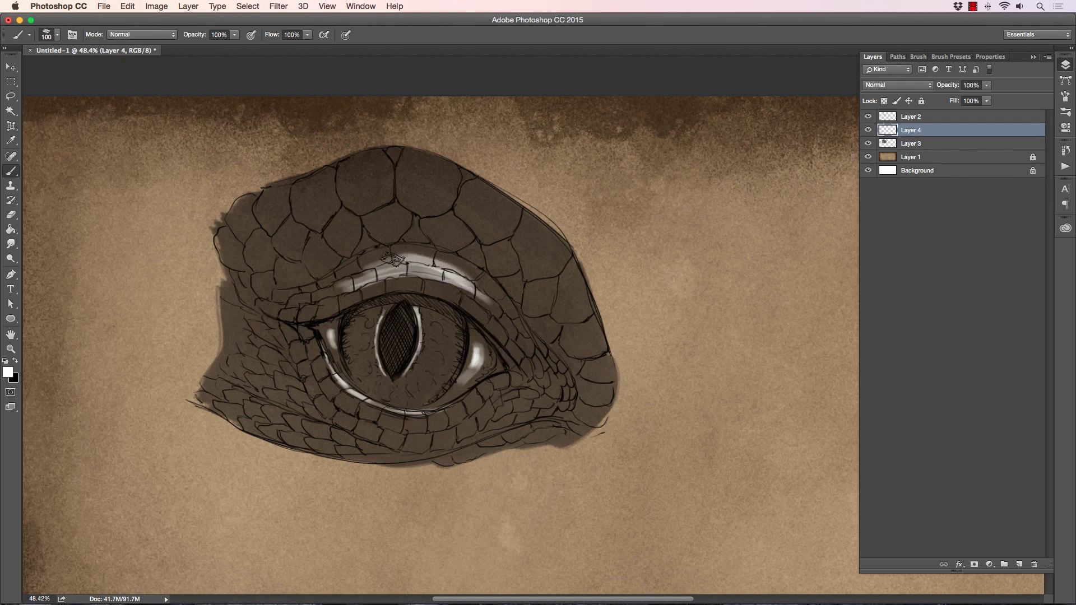
- Dab small white highlights on the scales bordering the upper eyelid with a 30 px brush
key("bracketleft")
key("bracketleft")
key("bracketleft")
key("bracketleft")
key("bracketleft")
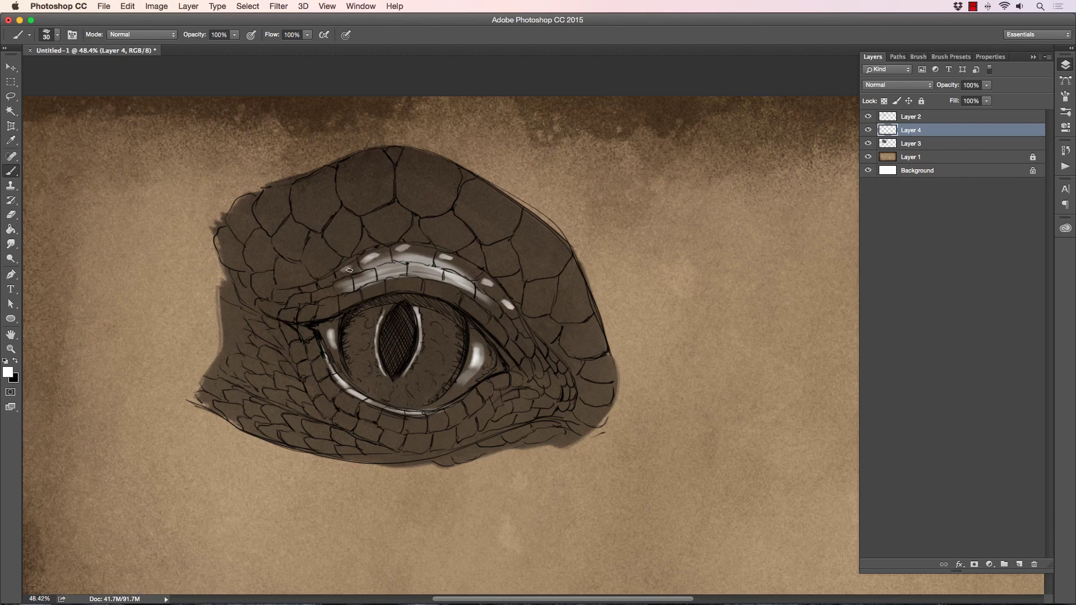
- Shade the underside of the upper eyelid in black from corner to corner with a brush of 70 to 90 px
key("x")
key("bracketright")
key("bracketright")
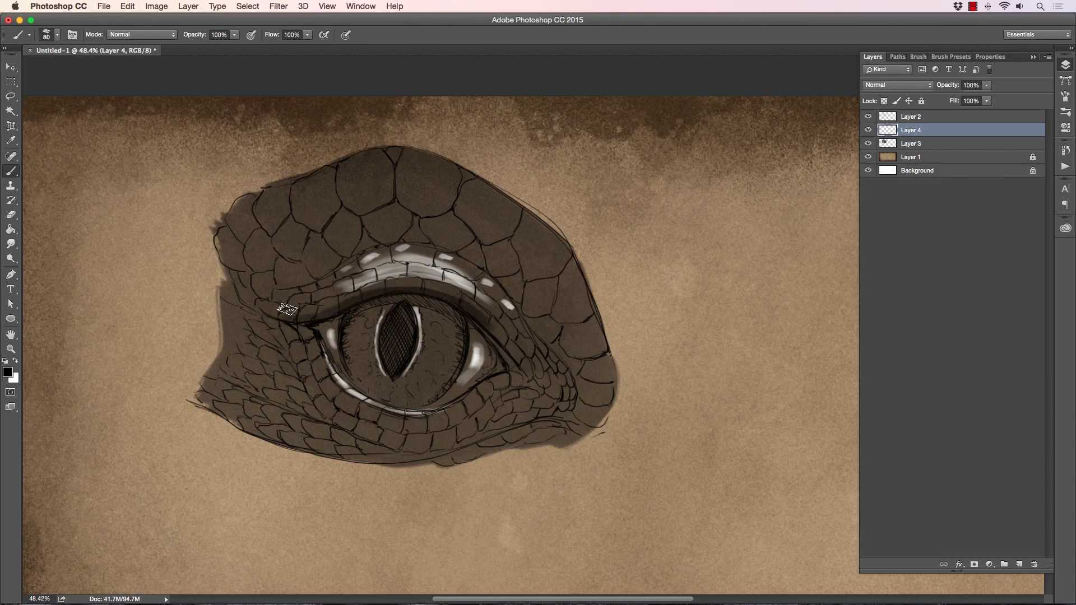
key("bracketright")
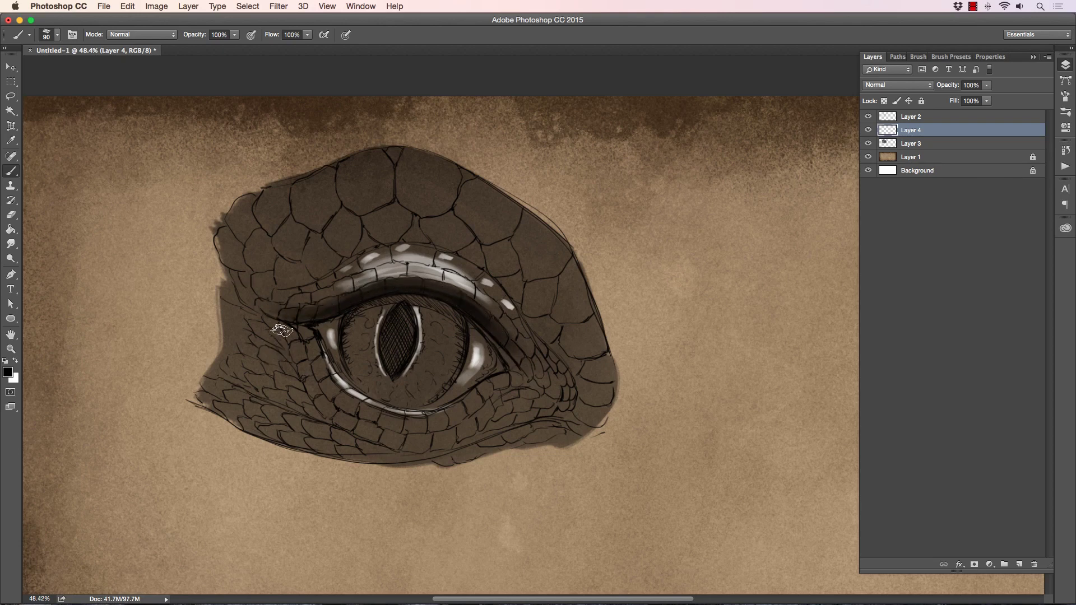
key("bracketleft")
key("bracketleft")
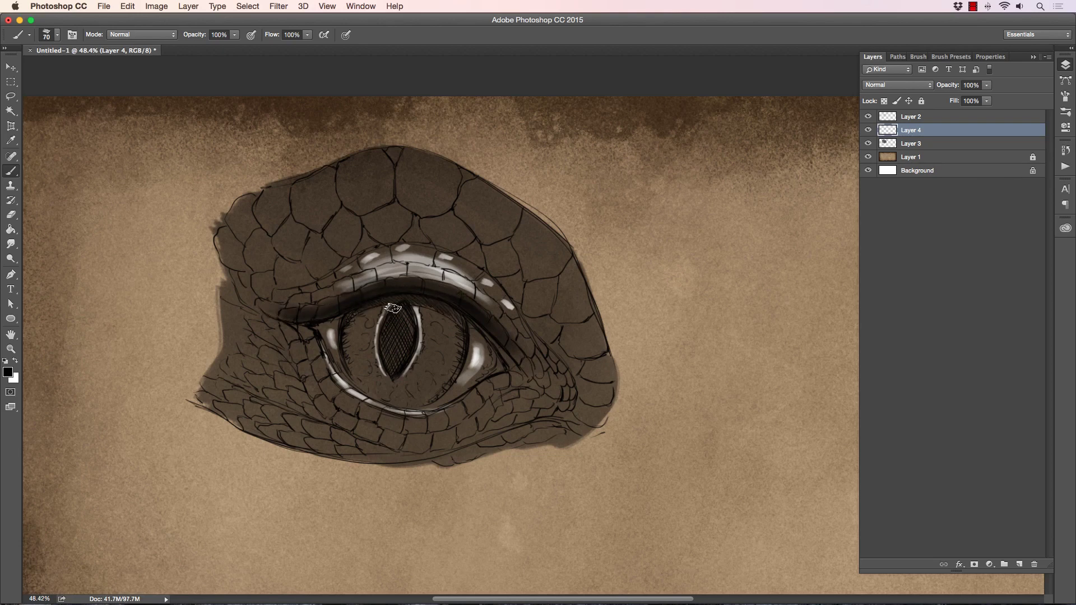
- Darken the top and both side edges of the iris in black with a 70 to 100 px brush
key("bracketright")
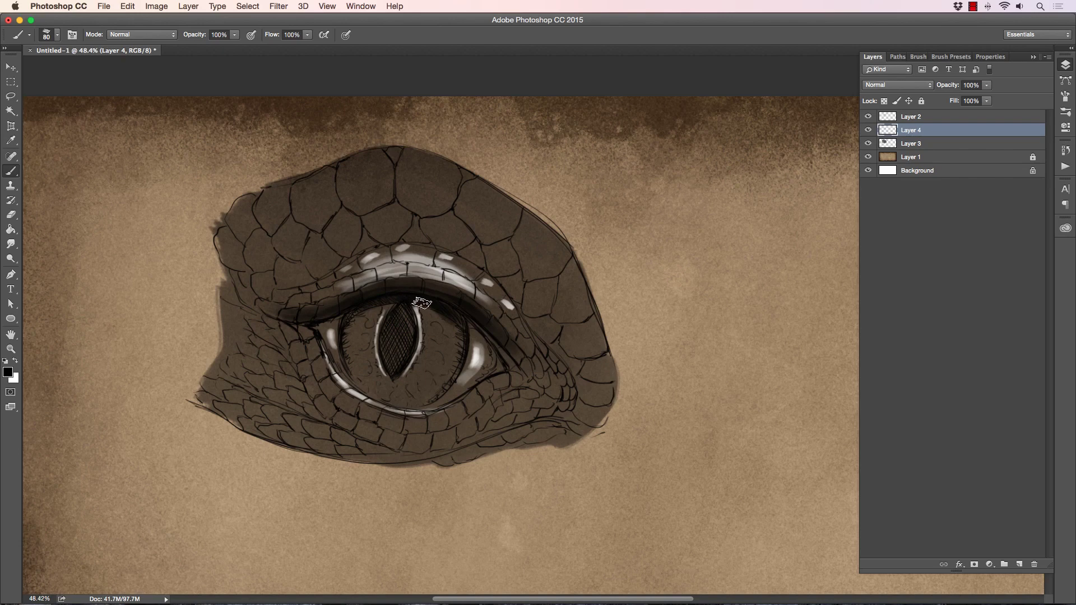
key("bracketleft")
mouse_move(421, 304)
left_mouse_down()
mouse_move(461, 347)
mouse_move(427, 397)
left_mouse_up()
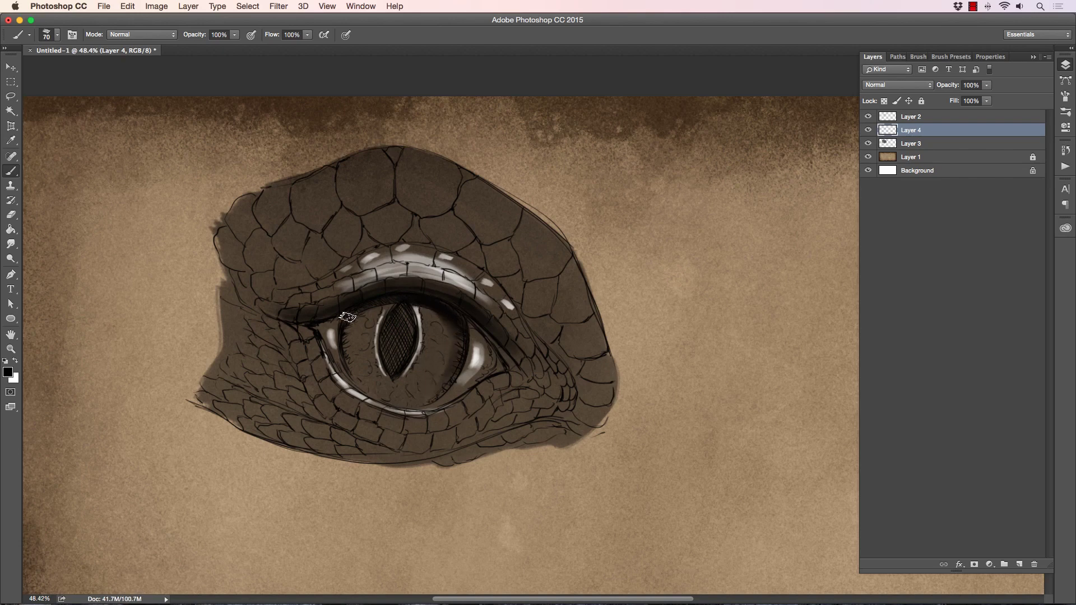
mouse_move(364, 304)
left_mouse_down()
mouse_move(346, 354)
mouse_move(352, 375)
left_mouse_up()
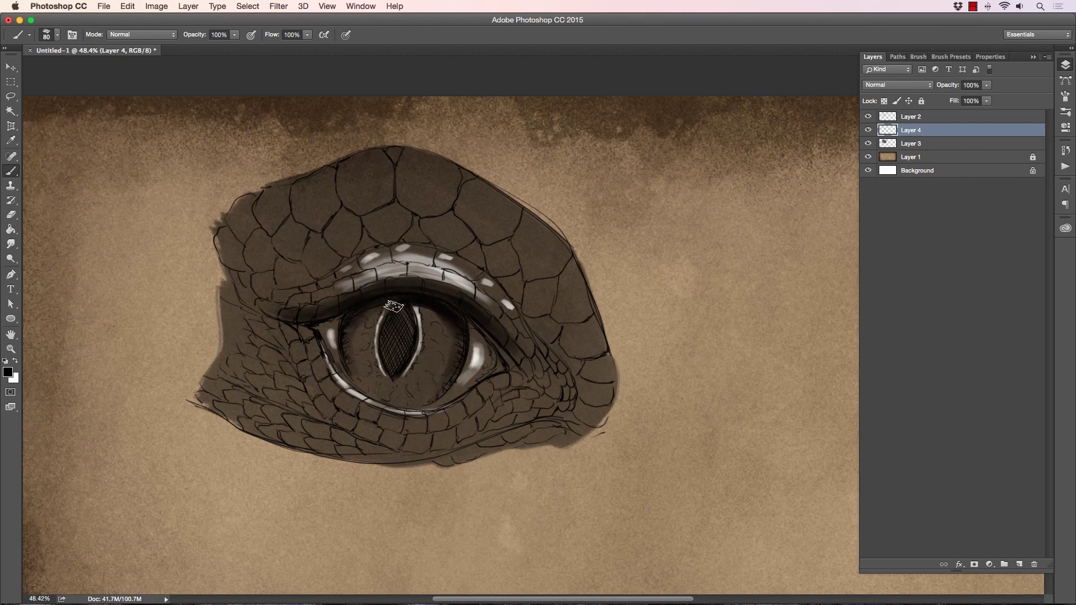
key("bracketright")
key("bracketright")
key("bracketright")
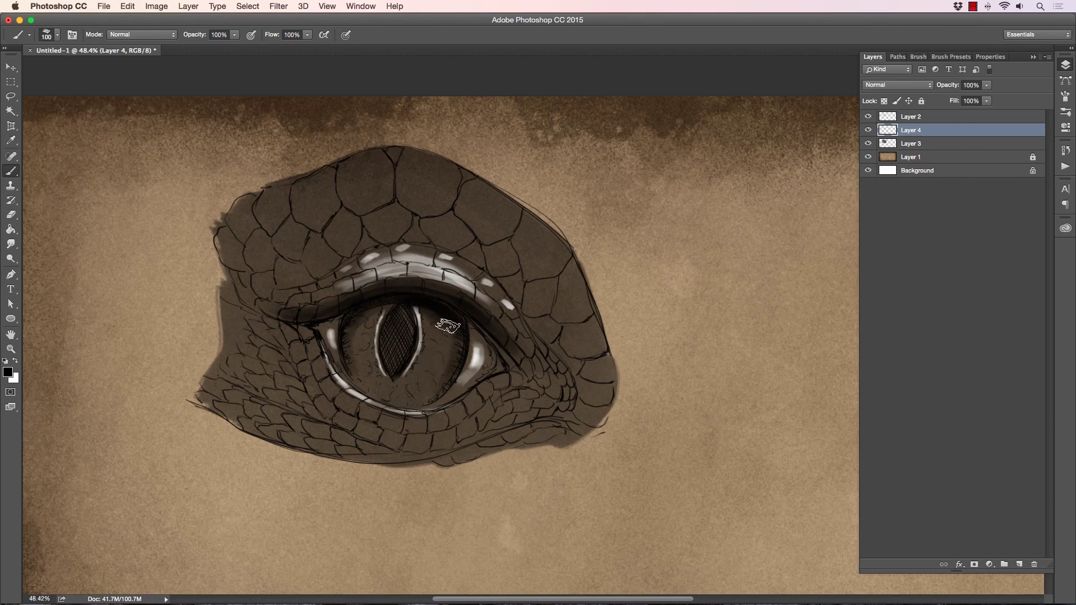
- Darken the pupil and add mottled dark spots around the iris with a brush reduced to 40 px
key("bracketleft")
key("bracketleft")
key("bracketleft")
key("bracketleft")
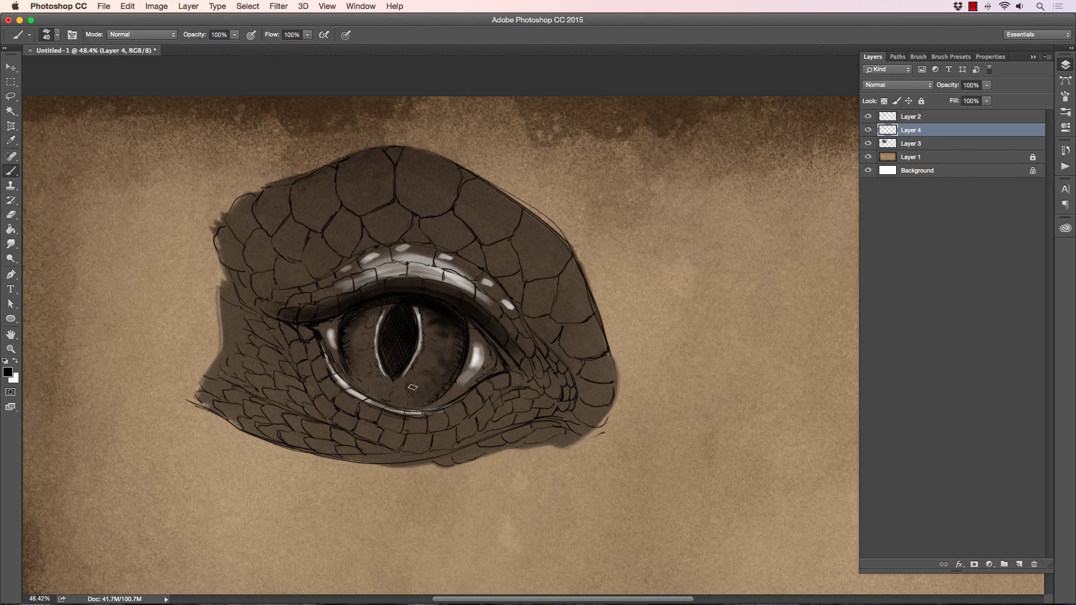
mouse_move(363, 381)
left_mouse_down()
mouse_move(366, 372)
mouse_move(362, 381)
left_mouse_up()
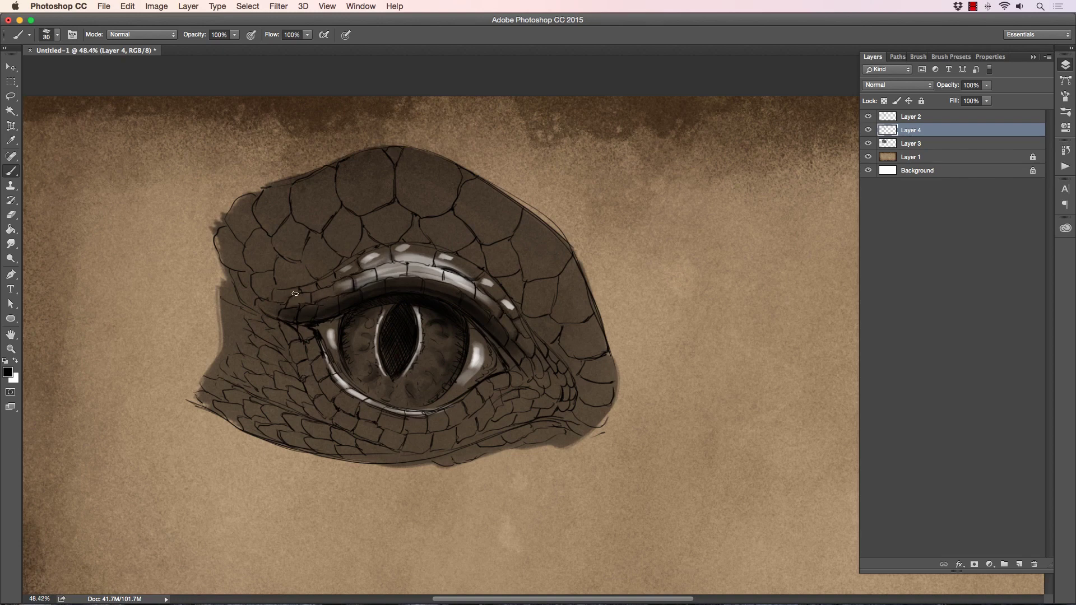
- Shade the lower edges of the scale row directly above the upper eyelid in black, enlarging the brush to 50 px
mouse_move(286, 285)
left_mouse_down()
mouse_move(317, 277)
mouse_move(344, 251)
mouse_move(326, 233)
mouse_move(347, 255)
mouse_move(360, 226)
left_mouse_up()
key("bracketright")
key("bracketright")
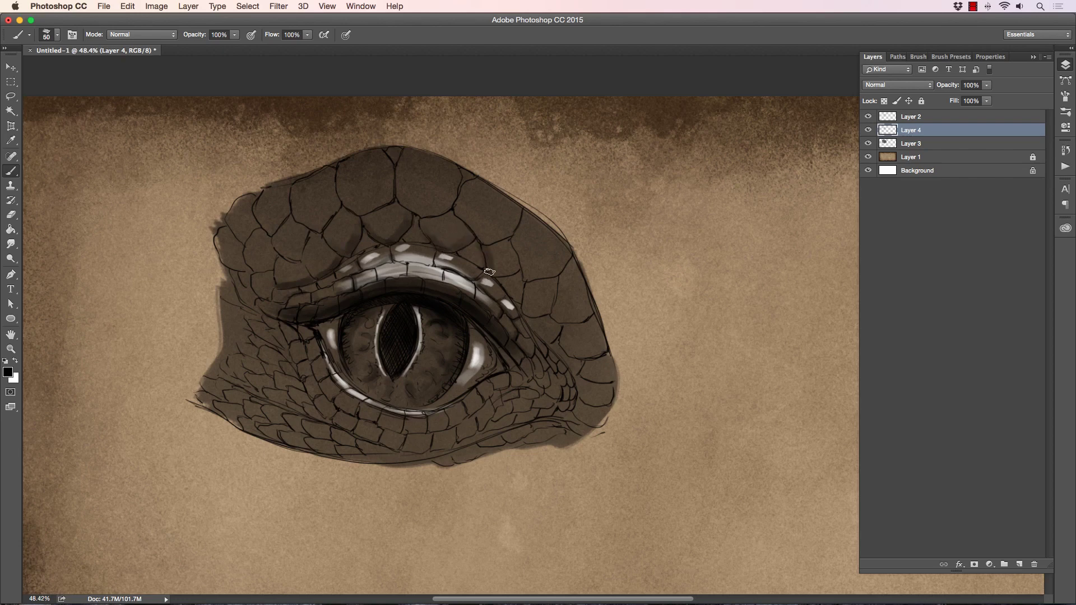
mouse_move(508, 274)
left_mouse_down()
mouse_move(511, 239)
mouse_move(522, 282)
mouse_move(546, 275)
mouse_move(529, 272)
mouse_move(520, 313)
mouse_move(557, 305)
mouse_move(576, 355)
left_mouse_up()
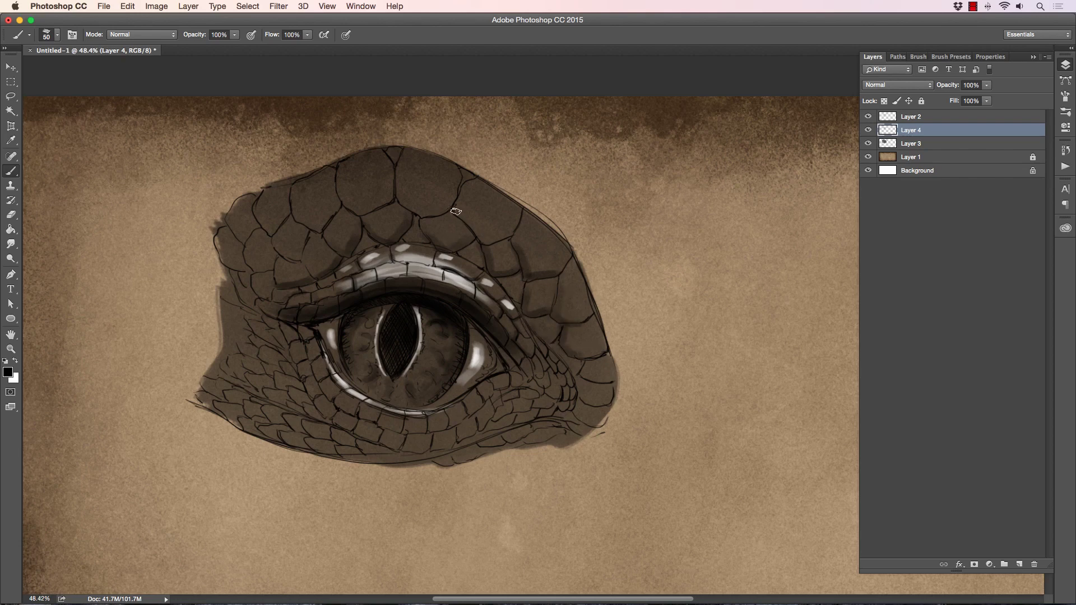
- Shade the lower edges of the large upper brow scales, from the right side across to the left end
mouse_move(455, 212)
left_mouse_down()
mouse_move(483, 242)
mouse_move(507, 239)
left_mouse_up()
left_click_drag(417, 215, 445, 209)
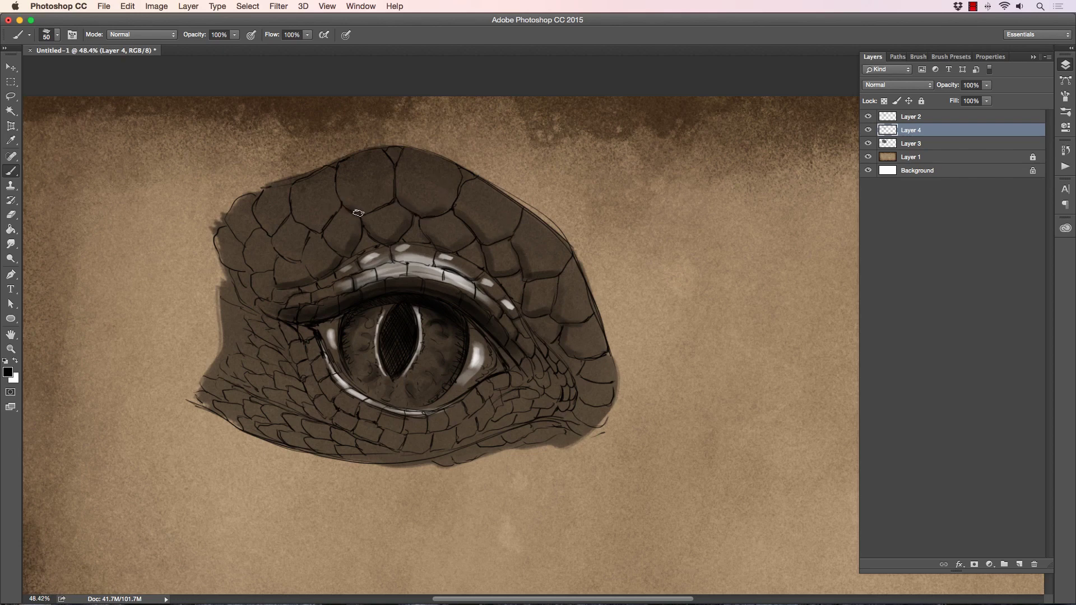
left_click_drag(358, 213, 368, 178)
mouse_move(293, 218)
left_mouse_down()
mouse_move(319, 230)
mouse_move(338, 206)
left_mouse_up()
mouse_move(282, 254)
left_mouse_down()
mouse_move(300, 259)
mouse_move(309, 236)
left_mouse_up()
left_click_drag(242, 254, 270, 266)
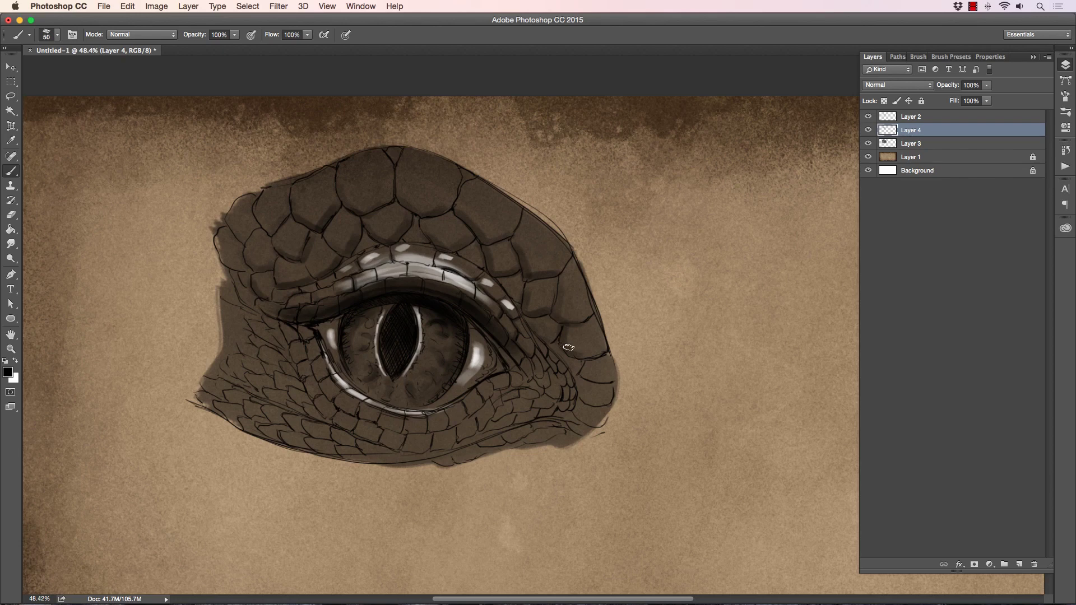
- Shade the scales around the eye's right corner and the row along the lower eyelid, using brush sizes from 45 to 70 px
mouse_move(568, 347)
left_mouse_down()
mouse_move(601, 350)
mouse_move(602, 380)
left_mouse_up()
key("bracketleft")
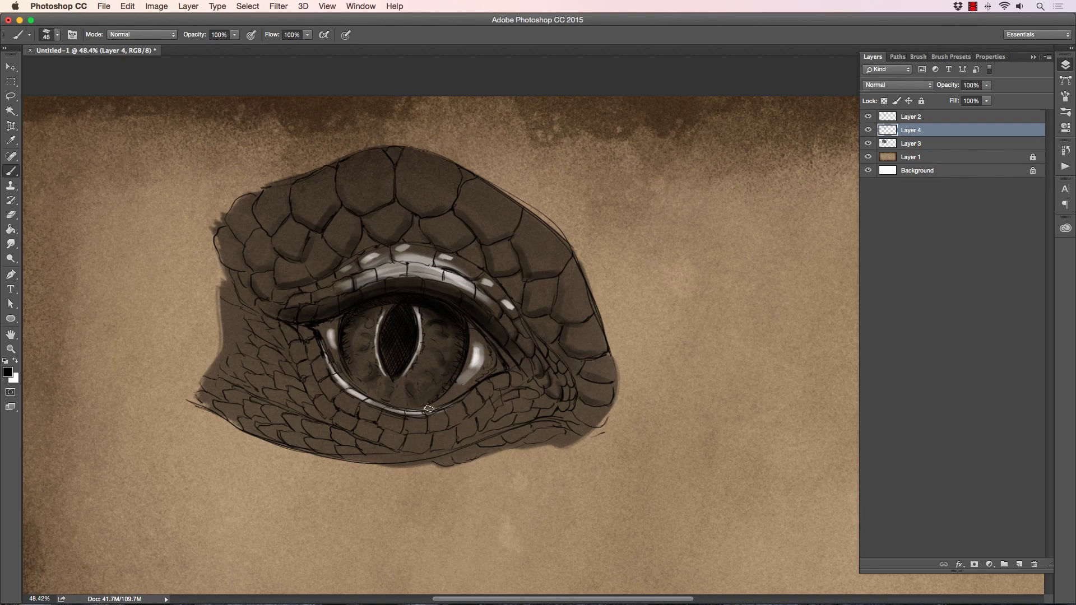
key("bracketright")
key("bracketright")
key("bracketright")
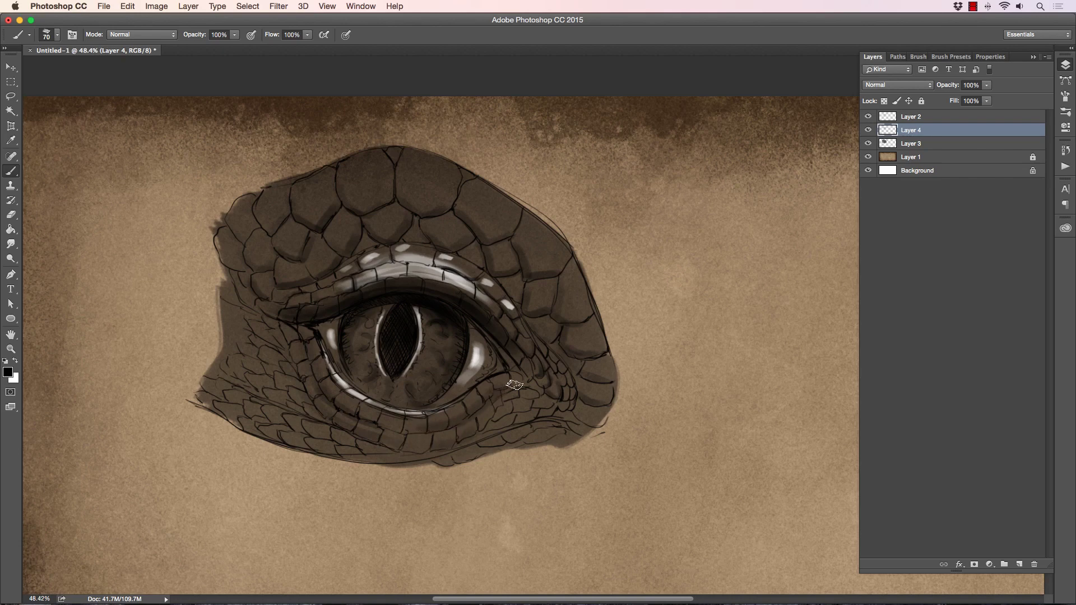
- Shade the gaps between the small scales below the lower eyelid's left side with a brush starting at 30 px
key("bracketleft")
key("bracketleft")
key("bracketleft")
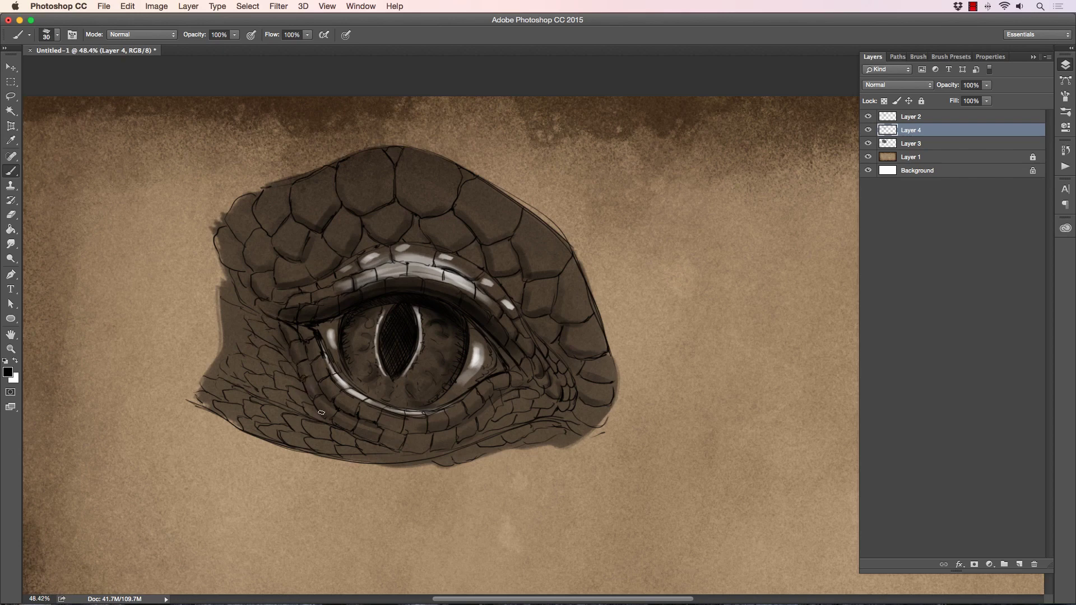
key("bracketleft")
key("bracketright")
key("bracketright")
key("bracketright")
key("bracketright")
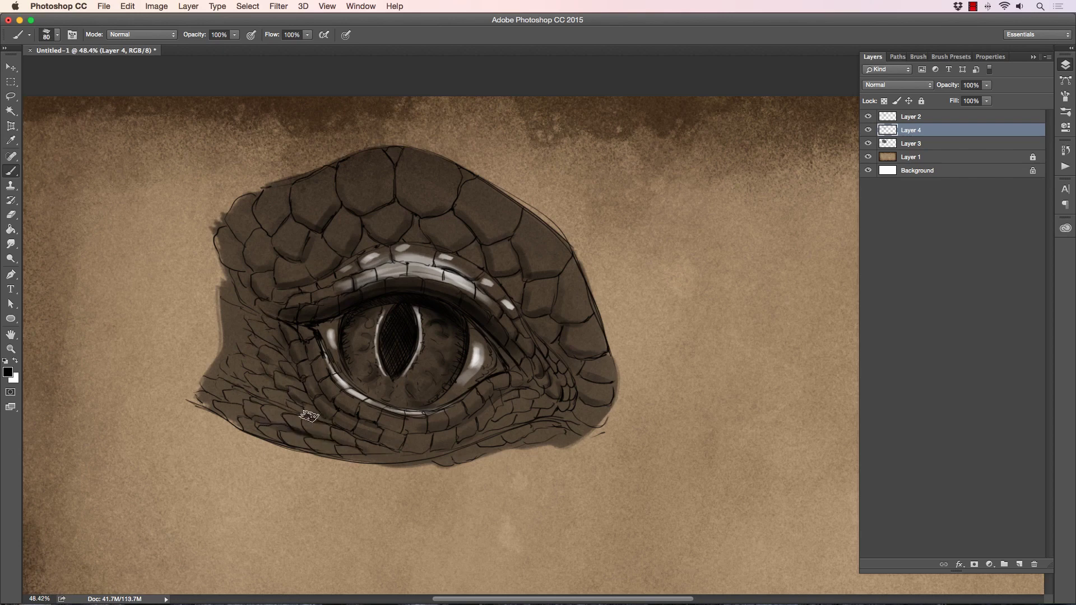
- Darken the scales along the lower left edge of the eye area with a 70 to 100 px brush
key("bracketright")
key("bracketleft")
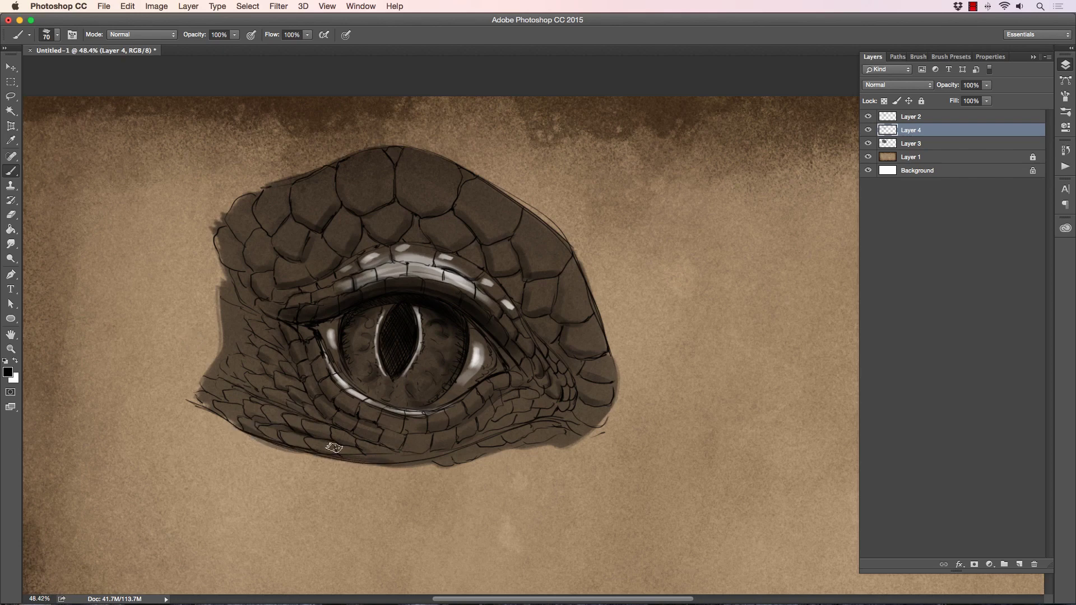
key("bracketright")
key("bracketright")
key("bracketright")
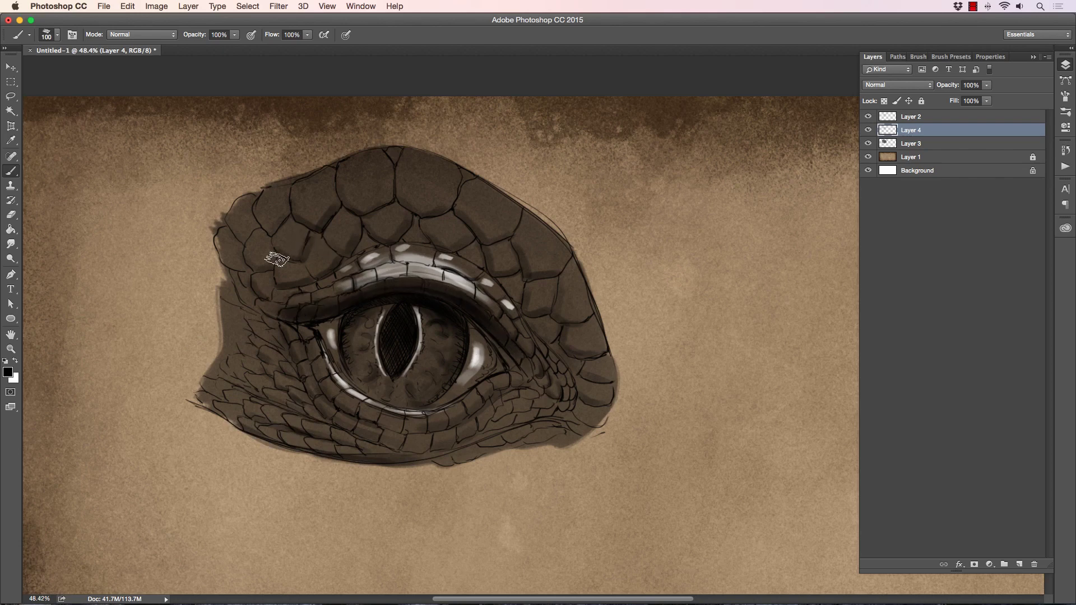
- Lay a broad black shadow over the brow's left end and lower scales with a 200 px brush
key("bracketright")
key("bracketright")
key("bracketright")
key("bracketright")
key("bracketright")
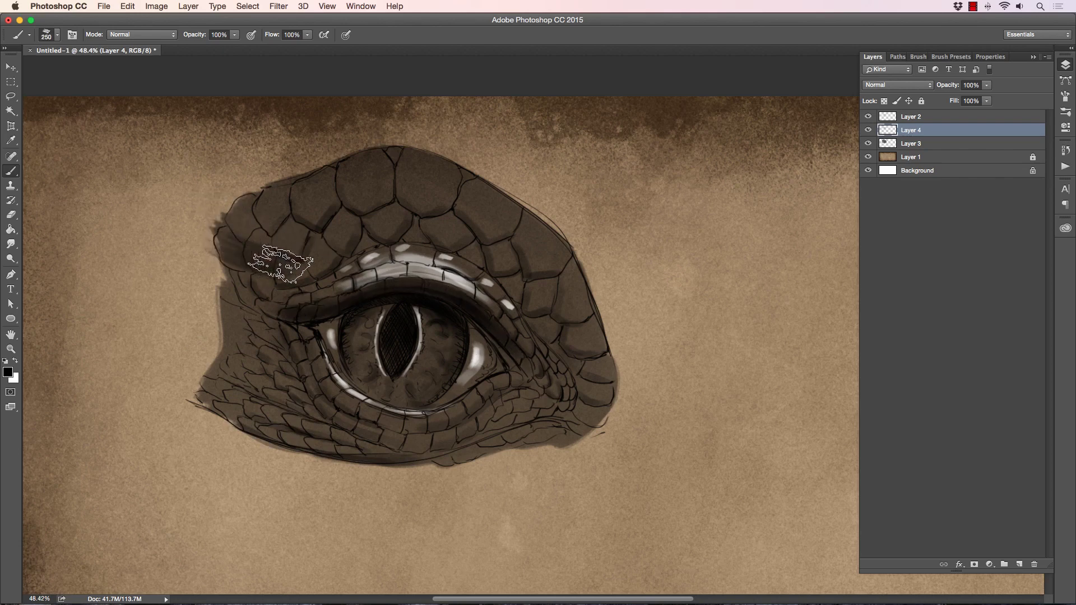
key("bracketleft")
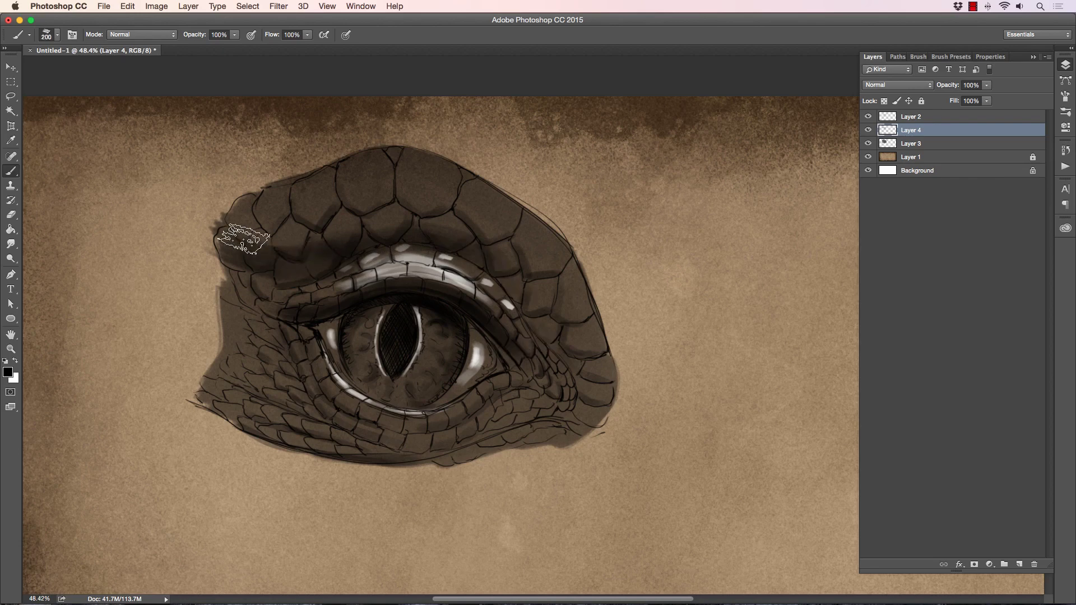
left_click_drag(242, 263, 271, 280)
key("[")
key("[")
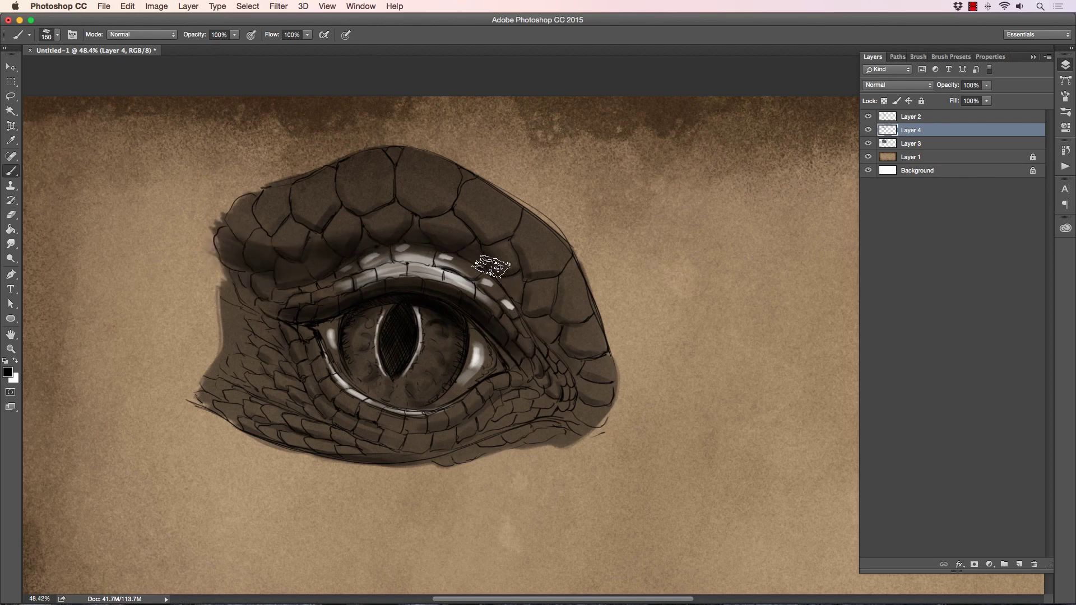
- Deepen the shadow in the crease at the upper eyelid's left end with a 90 to 125 px brush
key("bracketleft")
key("bracketleft")
key("bracketleft")
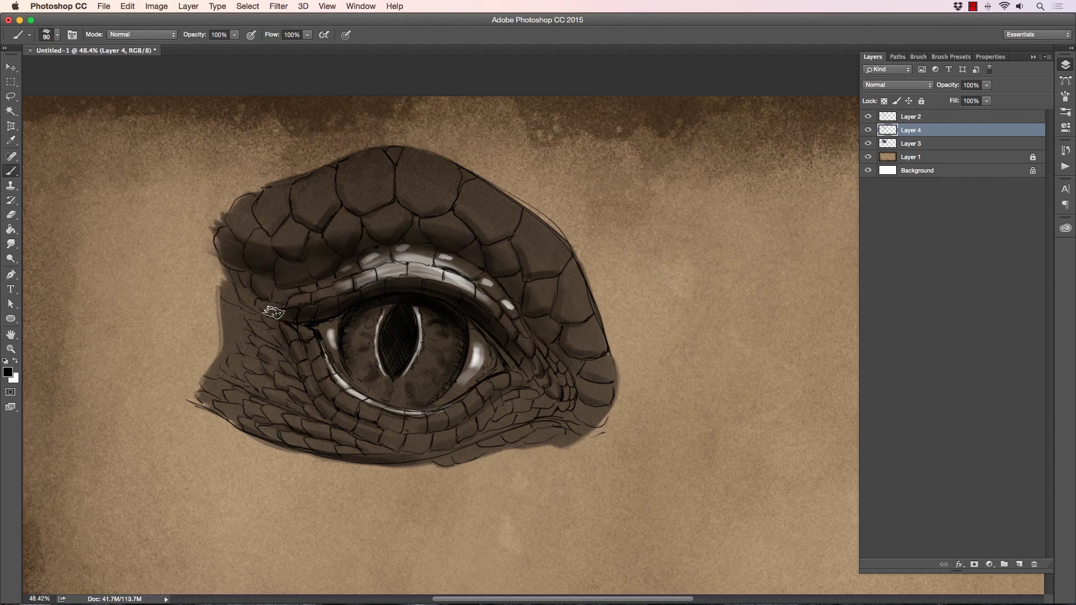
key("bracketright")
key("bracketright")
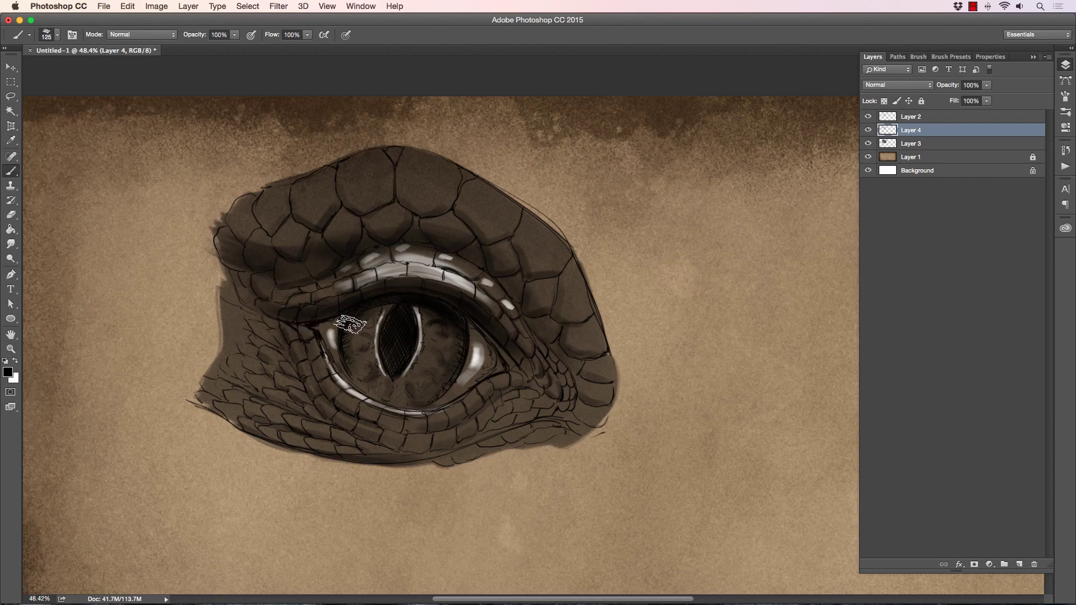
- Deepen the upper eyelid's shadow across the top of the eyeball, enlarging the brush to 250 px and reducing it to 50 px
key("bracketright")
key("bracketright")
key("bracketright")
key("bracketright")
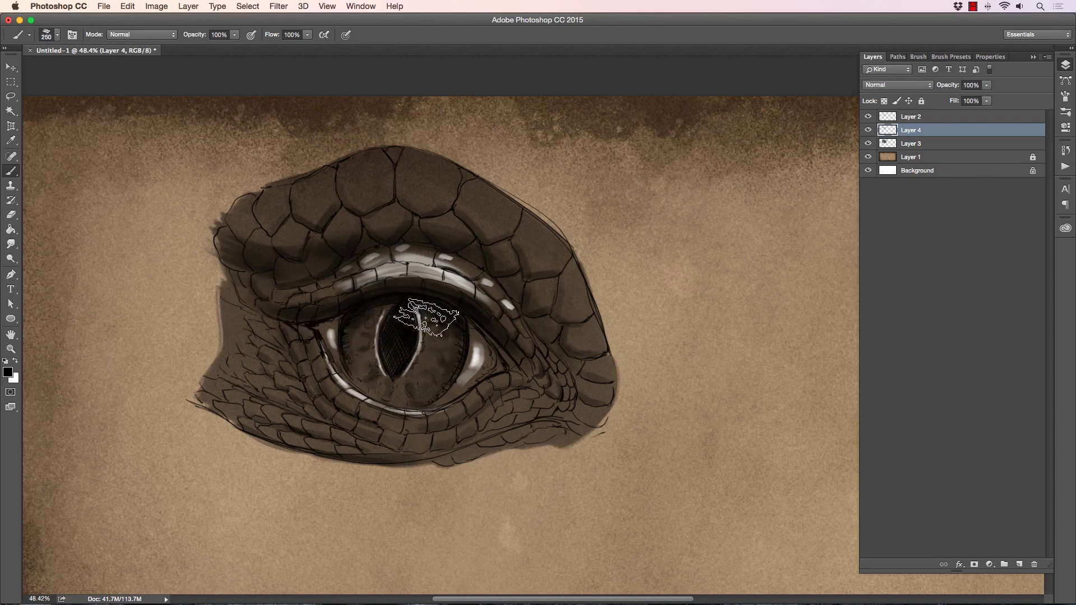
key("bracketleft")
key("bracketleft")
key("bracketleft")
key("bracketleft")
key("bracketleft")
key("bracketleft")
key("bracketleft")
key("bracketleft")
key("bracketleft")
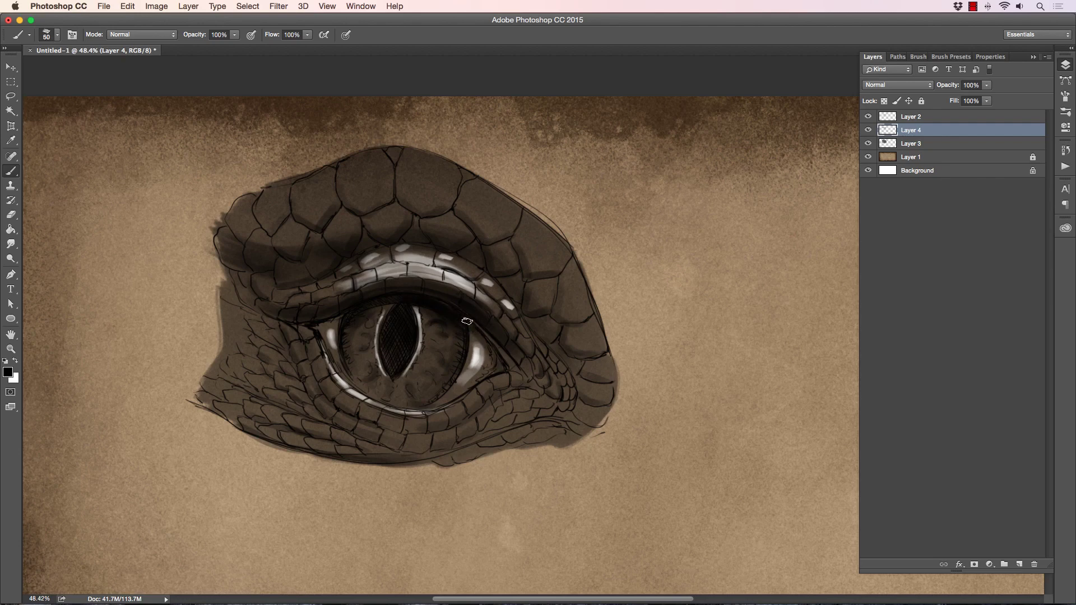
- Shade the eye's right corner and the small scales beside it in black with a 35 to 50 px brush
mouse_move(497, 344)
left_mouse_down()
mouse_move(512, 363)
mouse_move(500, 389)
left_mouse_up()
key("bracketleft")
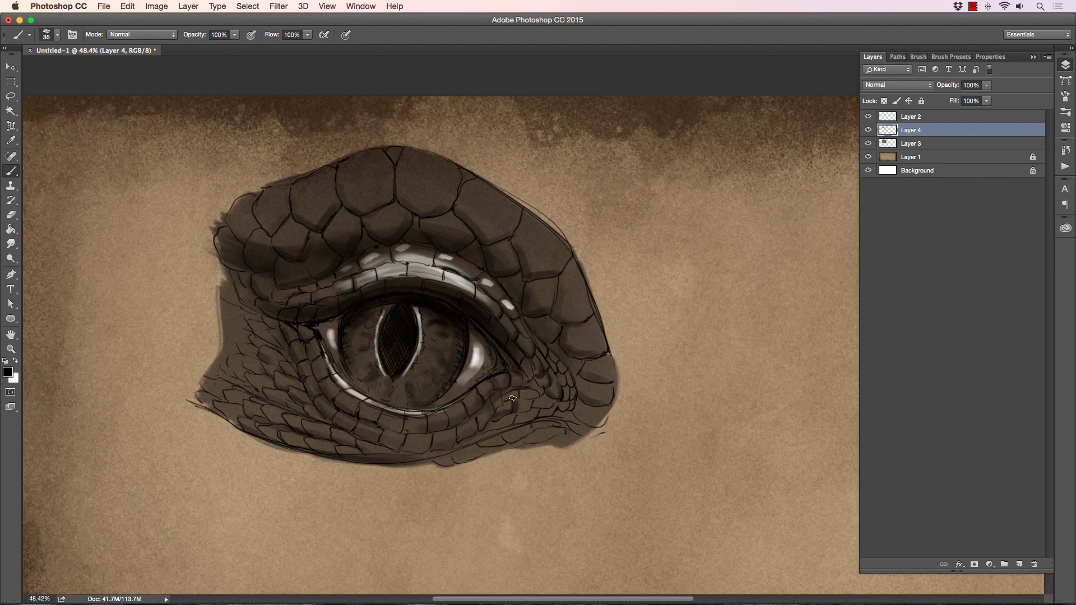
mouse_move(528, 411)
left_mouse_down()
mouse_move(515, 392)
mouse_move(552, 402)
left_mouse_up()
key("bracketleft")
key("bracketright")
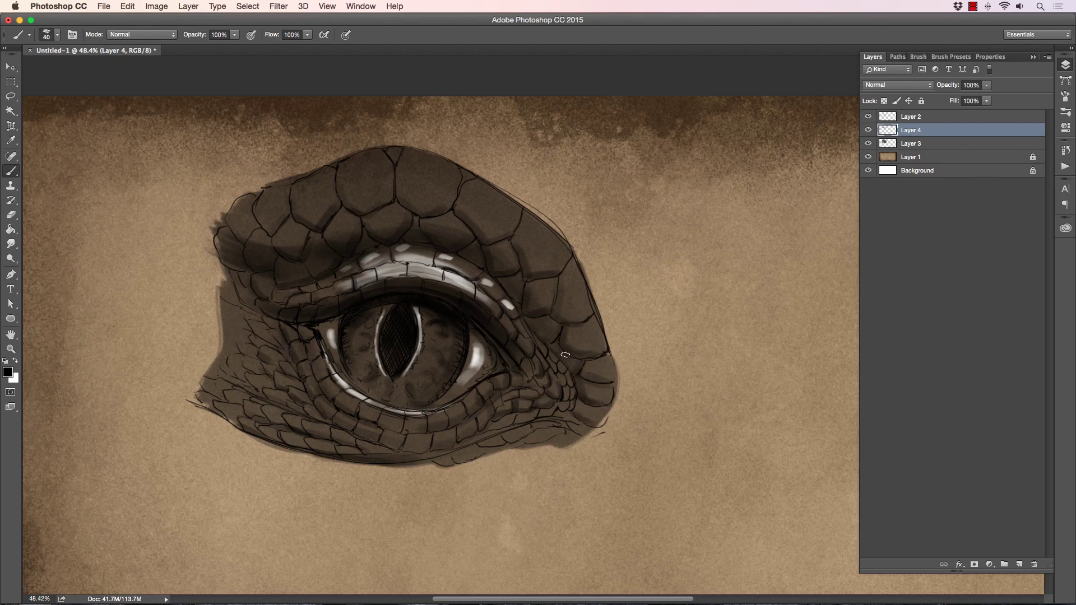
- Shade the small scales left of the eye in black, reducing the brush from 60 to 35 px
key("bracketright")
key("bracketright")
key("bracketright")
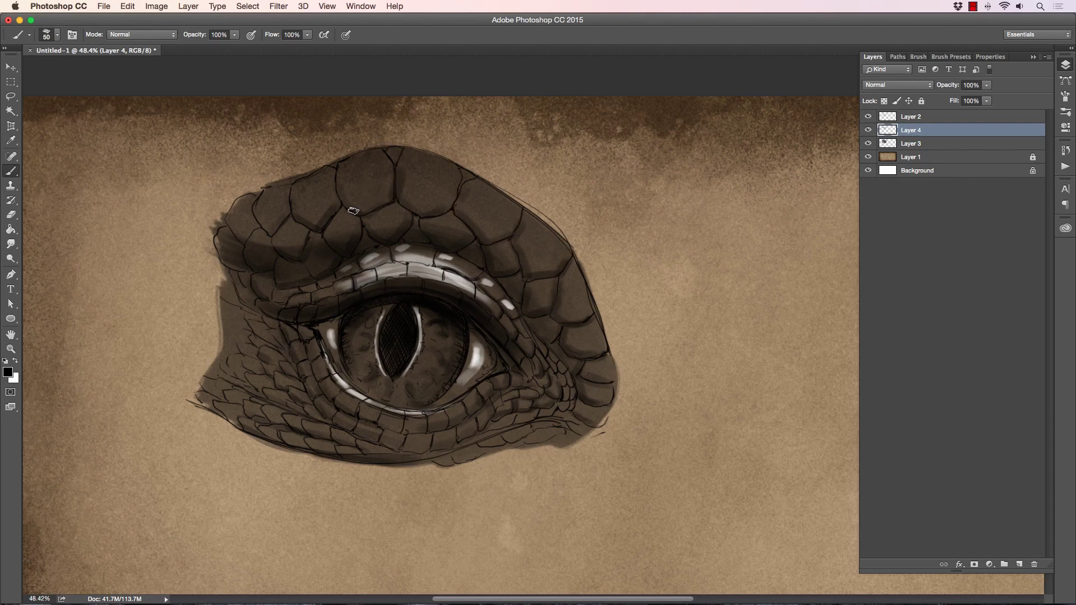
key("bracketleft")
key("bracketleft")
left_click_drag(265, 372, 274, 370)
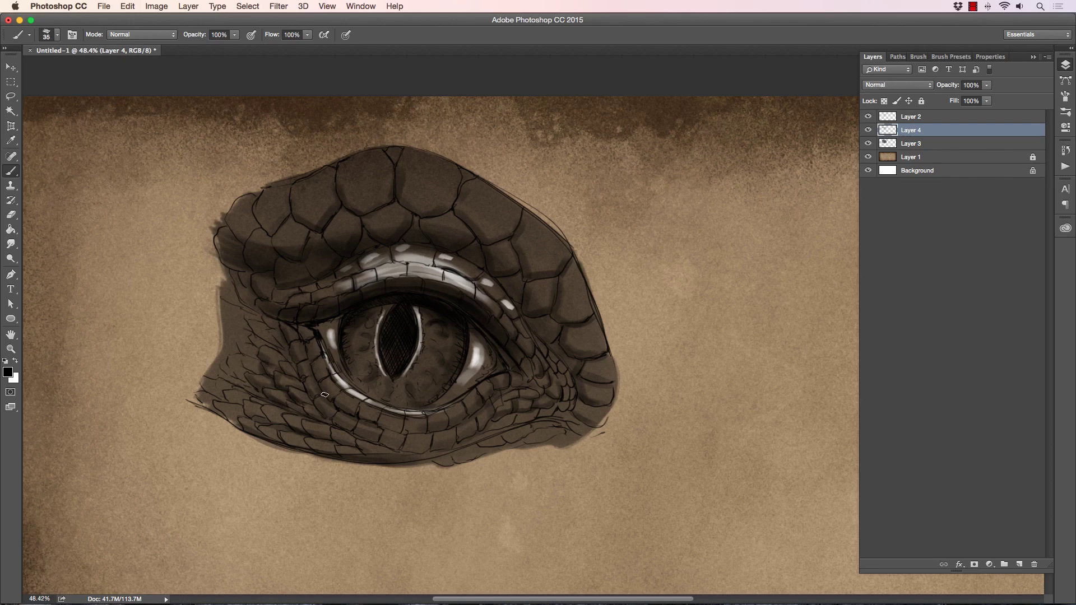
- Darken the row of scales along the lower eyelid in black with an 80 px brush
key("]")
key("]")
key("]")
key("]")
key("]")
left_click_drag(360, 422, 449, 431)
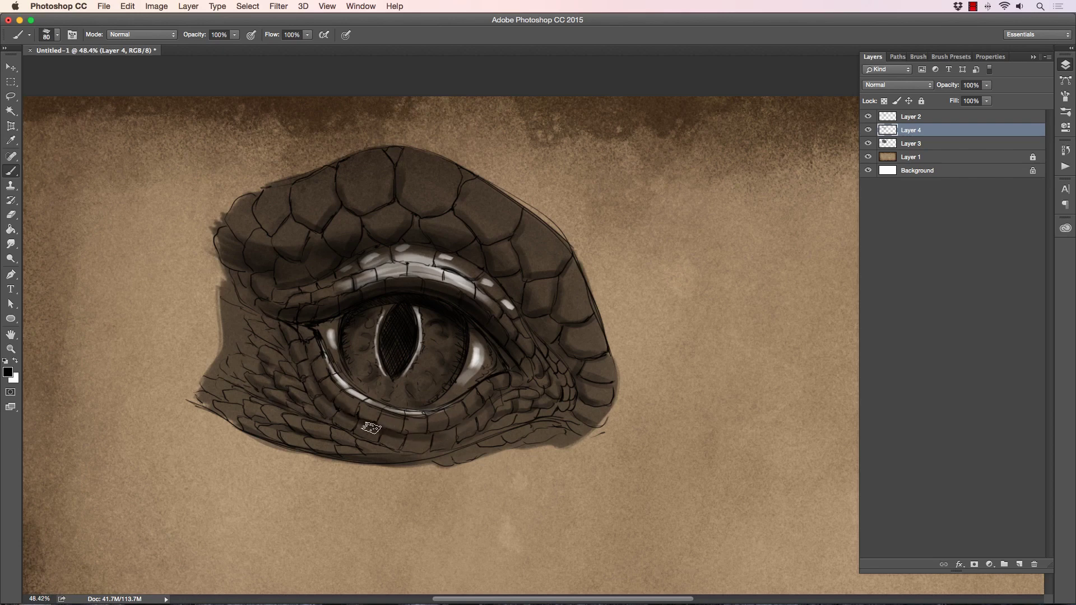
- Lay broad black shading beside the eye's left corner and over the brow's lower right scales with a 150 to 200 px brush
key("bracketright")
key("bracketright")
key("bracketright")
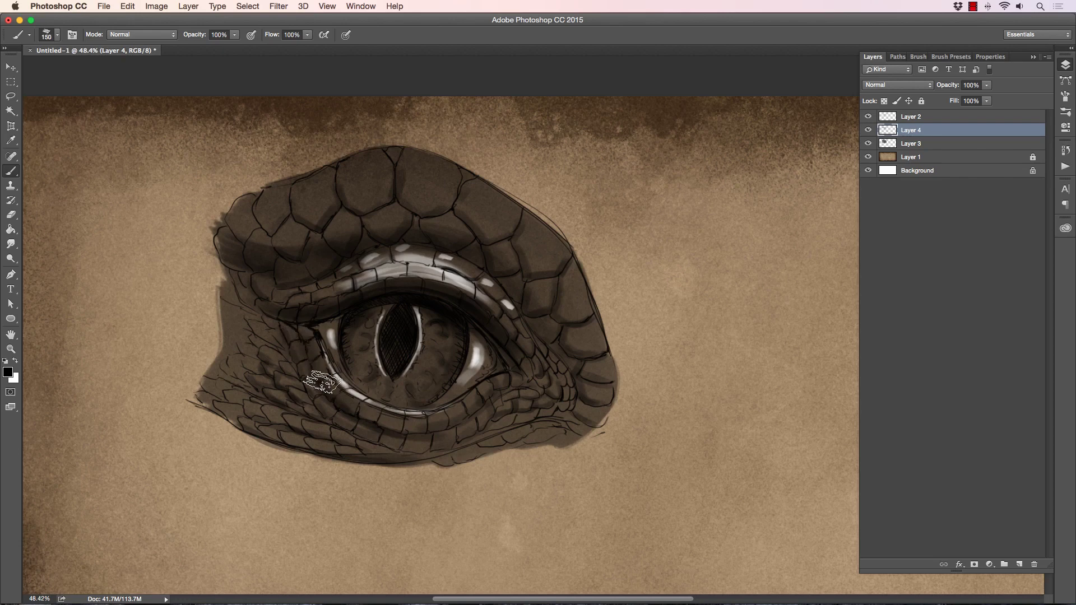
key("bracketright")
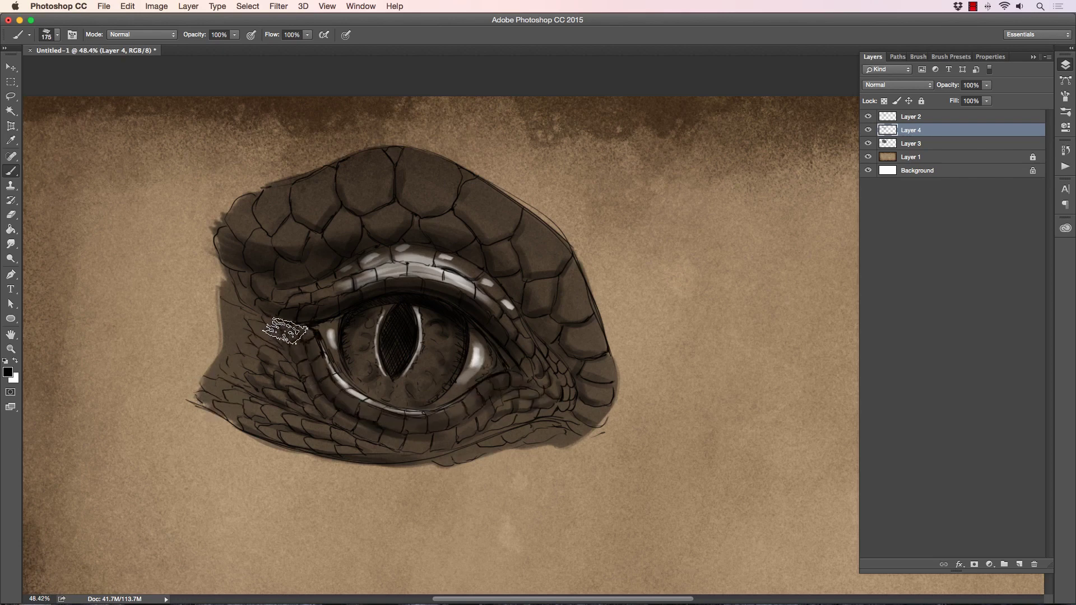
key("bracketright")
mouse_move(582, 392)
left_mouse_down()
mouse_move(565, 314)
mouse_move(545, 340)
mouse_move(566, 332)
left_mouse_up()
- Switch the painting colour to white and set the brush size to 125 px
key("x")
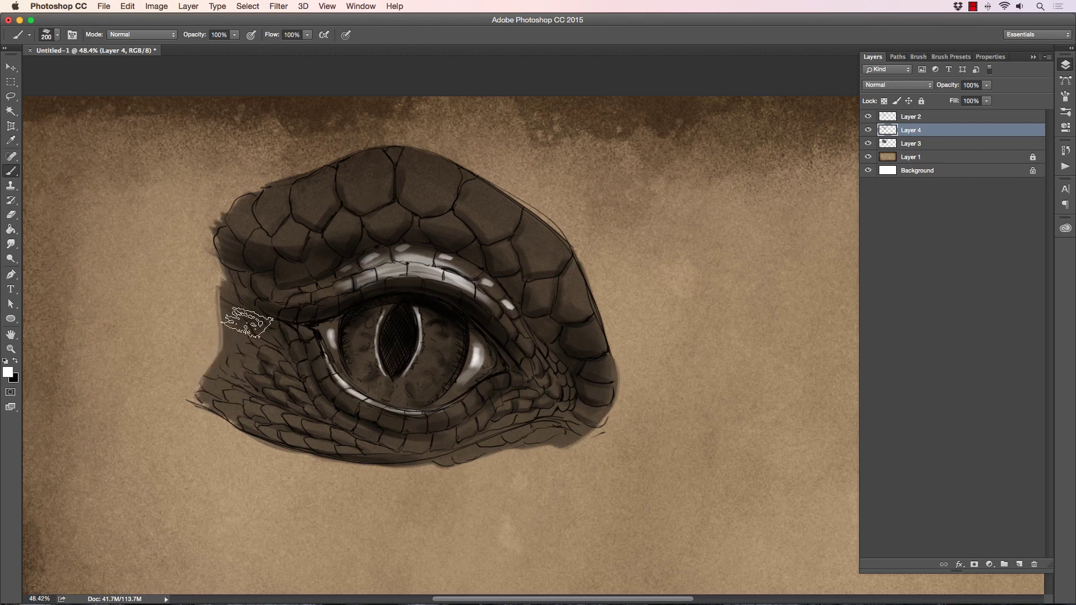
key("bracketleft")
key("bracketleft")
key("bracketleft")
key("bracketleft")
key("bracketleft")
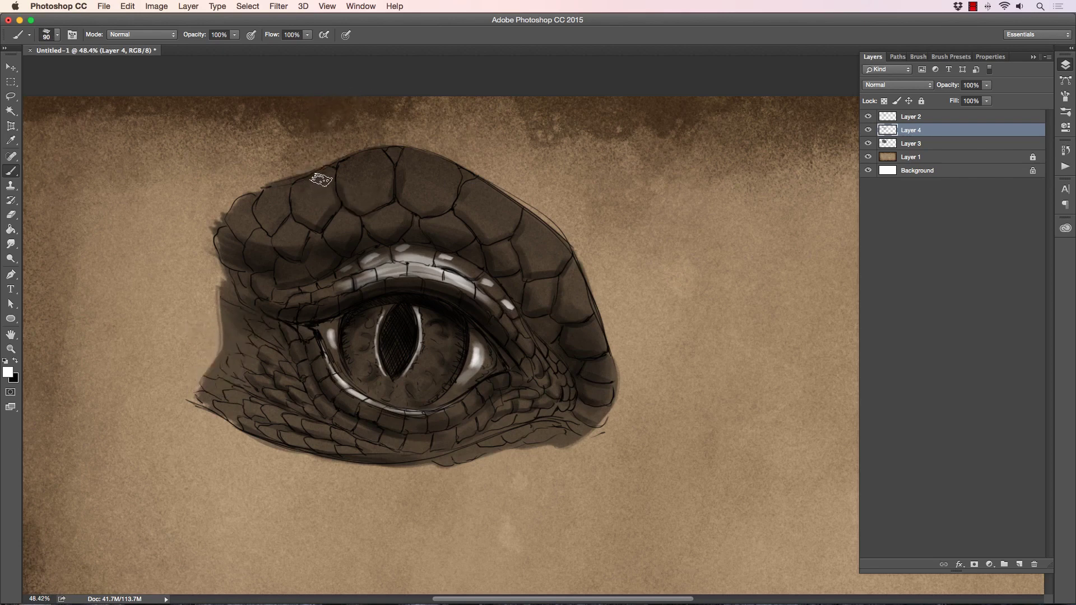
key("bracketright")
key("bracketright")
left_click_drag(321, 182, 310, 209)
left_click_drag(367, 170, 349, 186)
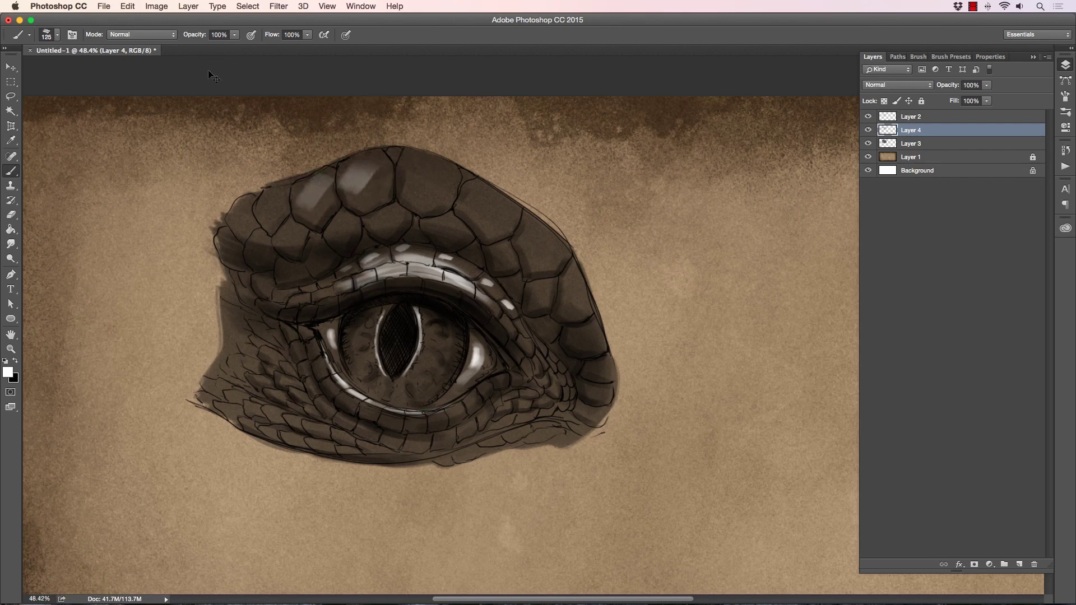
key("super+alt+z")
key("super+alt+z")
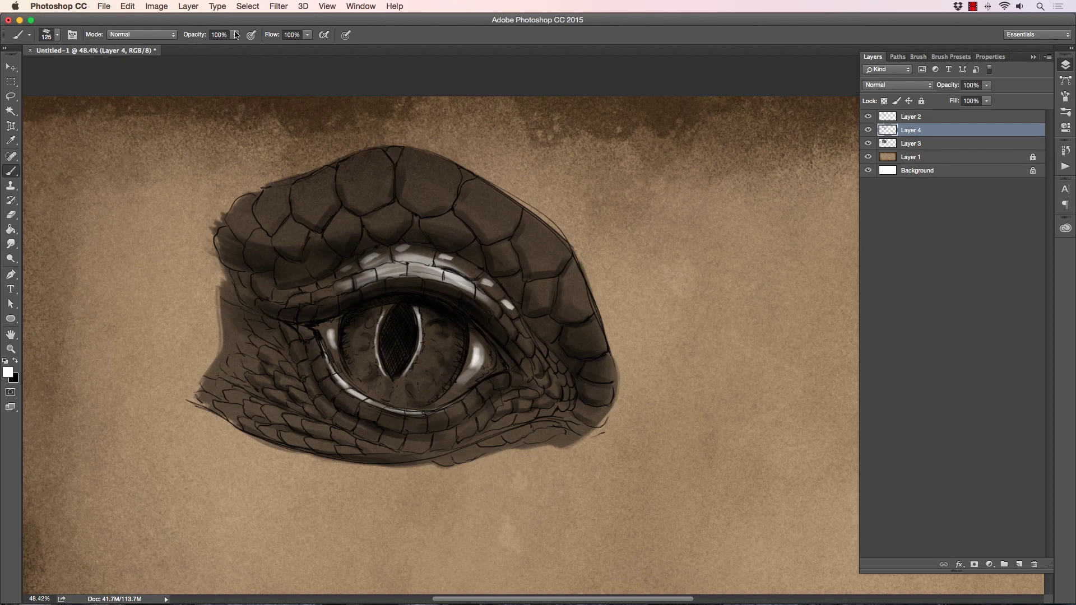
- Lower the brush opacity to 47% and paint soft white highlights over the large upper brow scales at 125 px
left_click_drag(235, 35, 205, 49)
key("[")
key("]")
key("]")
mouse_move(418, 165)
left_mouse_down()
mouse_move(430, 194)
mouse_move(417, 164)
mouse_move(440, 179)
mouse_move(417, 180)
mouse_move(478, 191)
mouse_move(488, 241)
left_mouse_up()
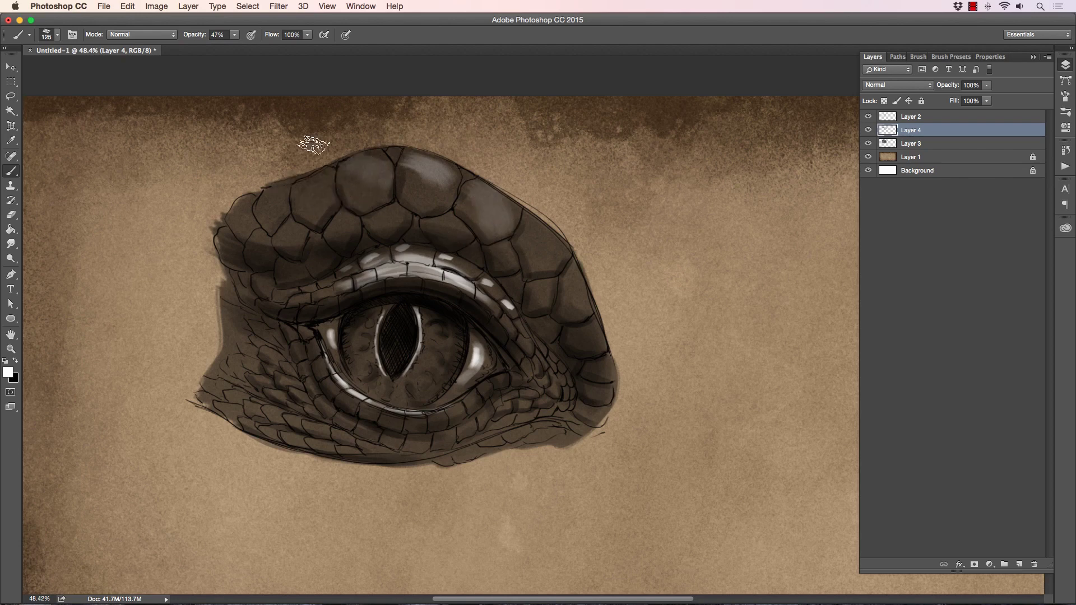
key("bracketleft")
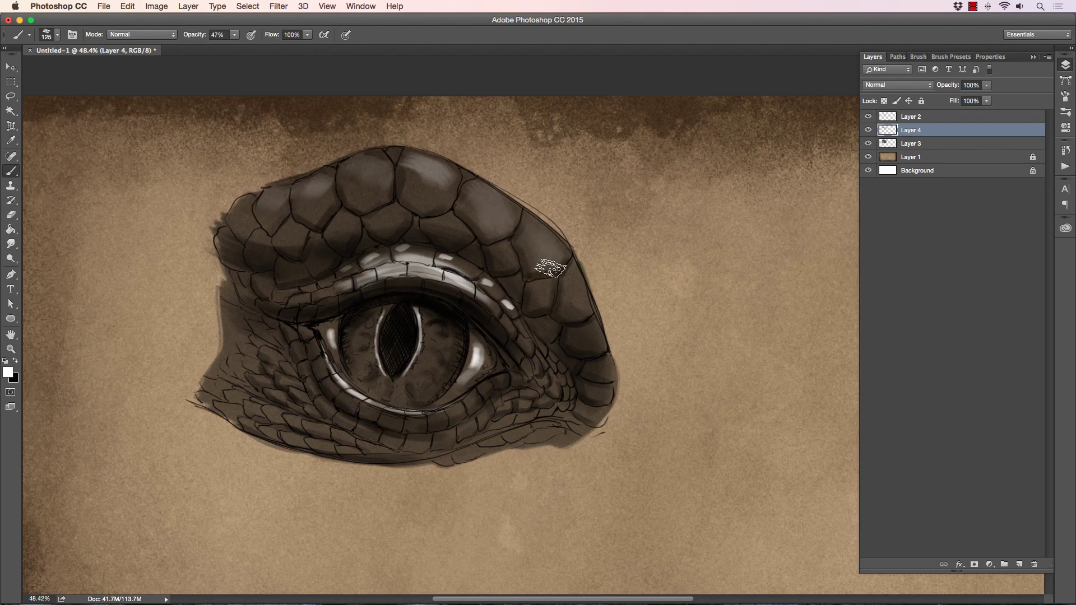
- Add soft white highlights to the brow's second row of scales with a 70 to 100 px brush
key("bracketleft")
key("bracketleft")
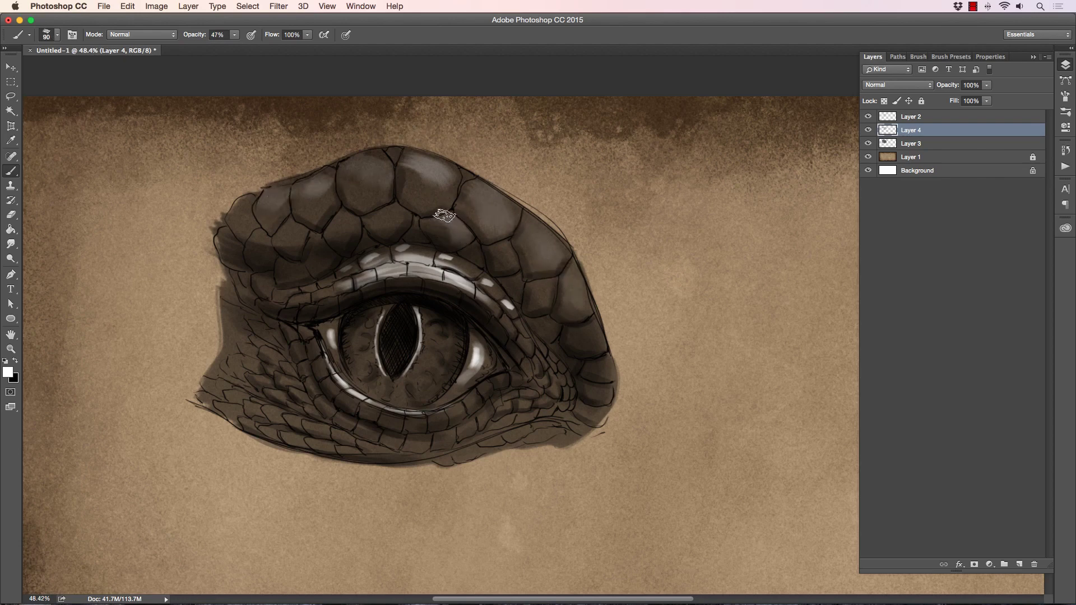
key("bracketright")
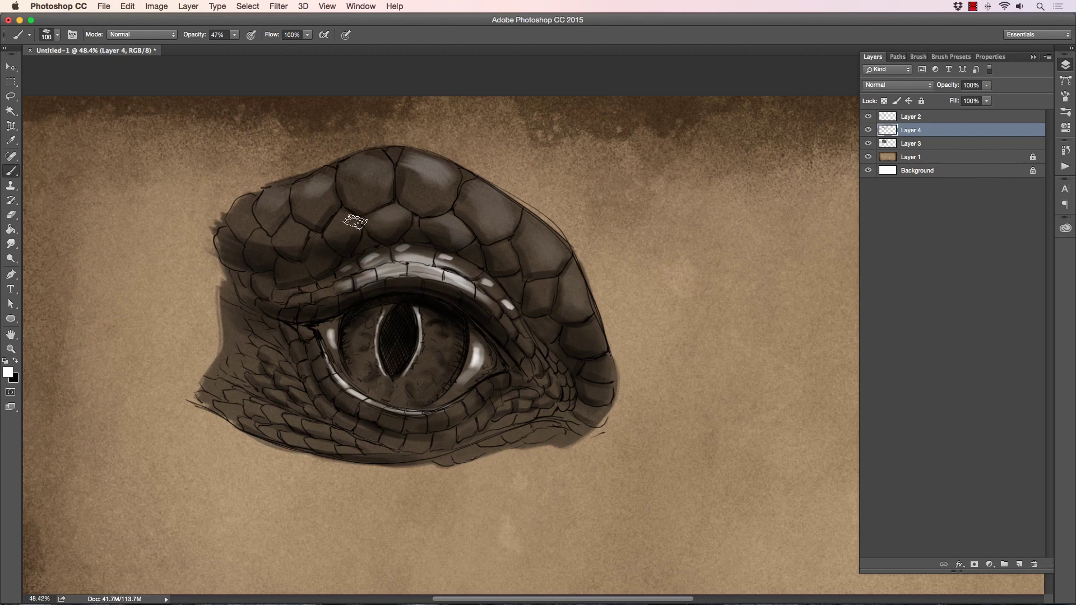
key("bracketleft")
key("bracketleft")
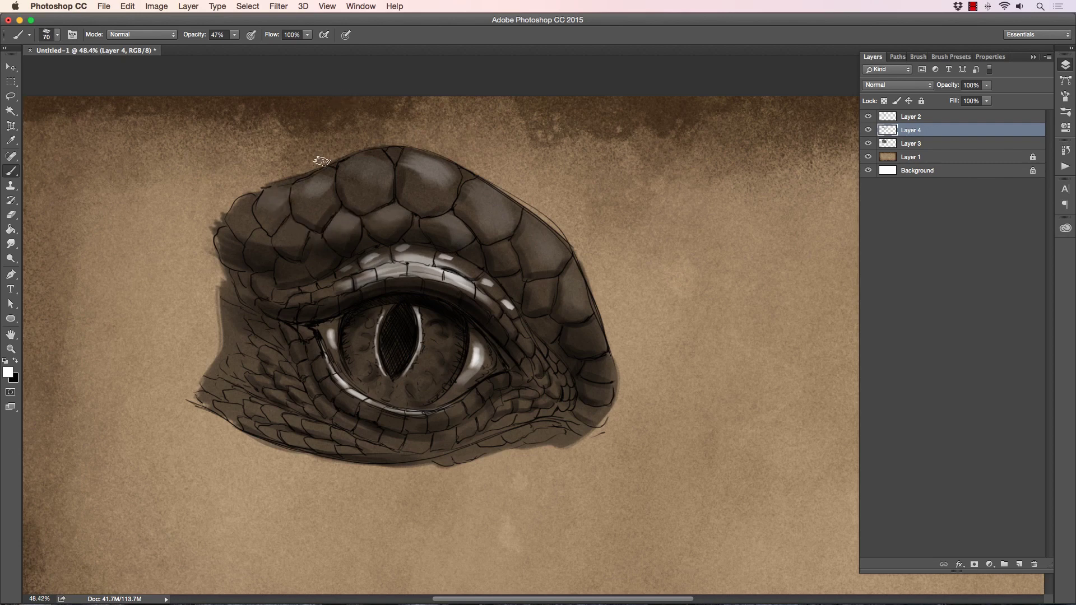
key("bracketleft")
key("bracketleft")
key("bracketleft")
key("bracketleft")
key("super+z")
key("alt+super+z")
key("alt+super+z")
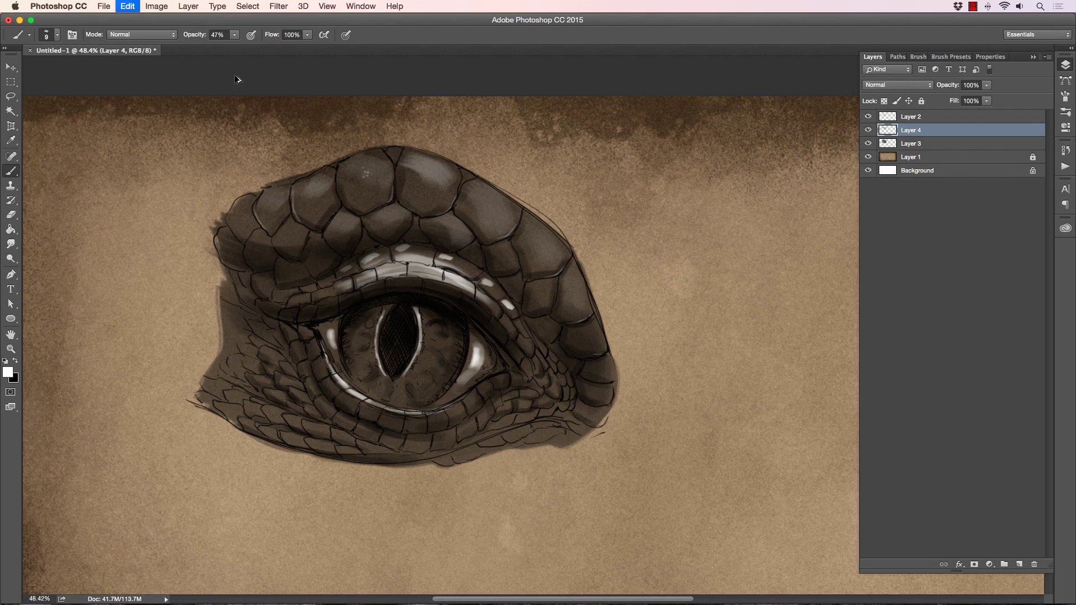
key("alt+super+z")
- Paint bright white highlights on the round scale at the brow's peak and the large scale on its right slope, starting at 70 px
key("bracketright")
- Highlight the large scale right of the brow's peak and the scale further down the right slope with small white dabs
key("bracketright")
key("bracketright")
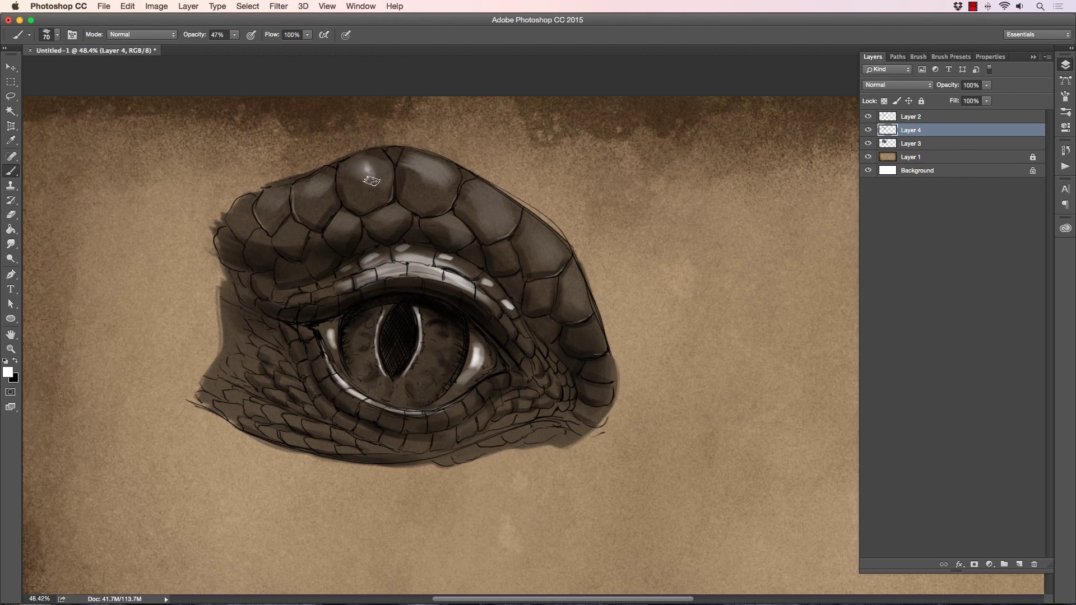
left_click_drag(367, 163, 365, 185)
key("bracketleft")
key("bracketleft")
left_click_drag(483, 201, 491, 210)
key("bracketright")
key("bracketright")
key("bracketright")
key("bracketleft")
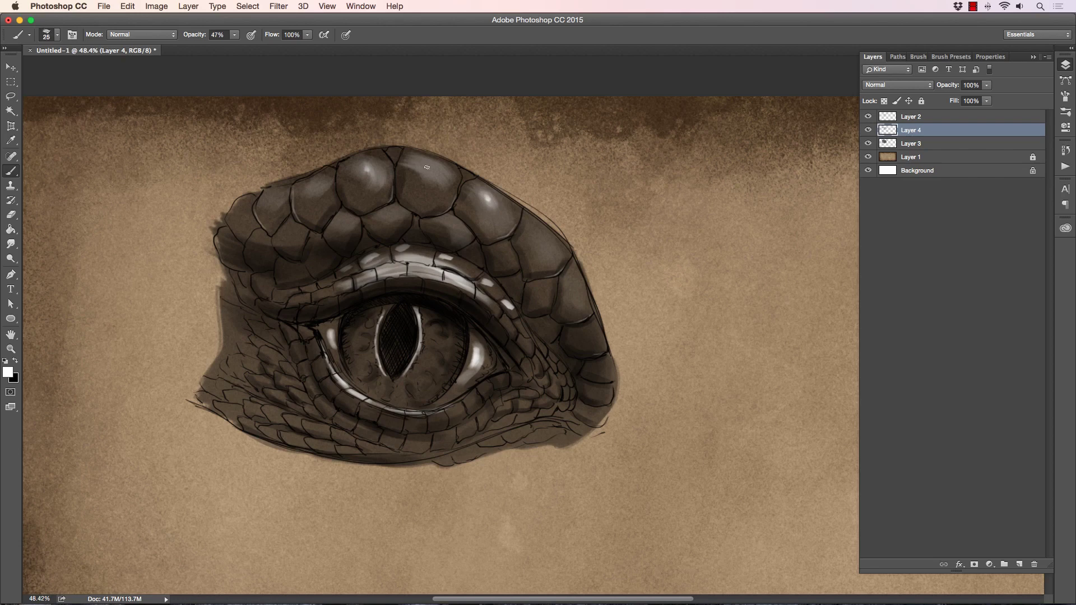
key("bracketright")
key("bracketright")
key("bracketright")
left_click_drag(424, 167, 423, 165)
key("bracketleft")
left_click(537, 240)
- Paint soft white streaks in the iris on both sides of the slit pupil with a brush of about 25 px
key("bracketright")
key("bracketleft")
key("bracketleft")
key("bracketright")
key("bracketright")
key("bracketright")
mouse_move(356, 355)
left_mouse_down()
mouse_move(397, 399)
mouse_move(398, 382)
mouse_move(434, 379)
mouse_move(413, 370)
mouse_move(435, 376)
mouse_move(428, 344)
left_mouse_up()
key("bracketright")
key("bracketleft")
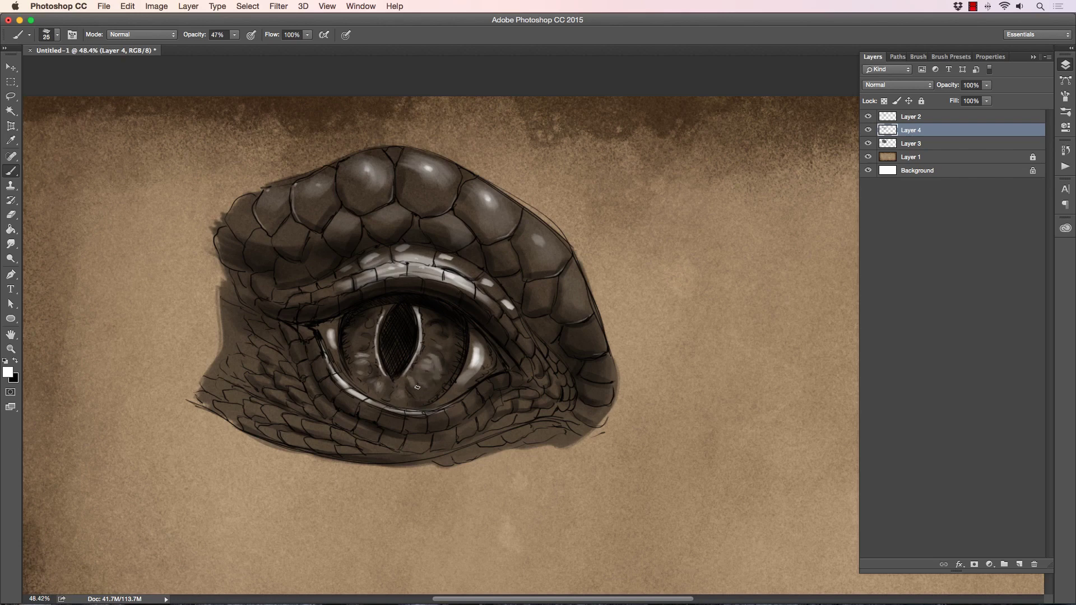
- Add small white flecks around the iris and glints on the lower eyelid scales with a 15 to 25 px brush
left_click_drag(395, 385, 387, 391)
key("bracketright")
left_click_drag(442, 353, 433, 339)
mouse_move(370, 364)
left_mouse_down()
mouse_move(353, 365)
mouse_move(360, 359)
left_mouse_up()
key("bracketleft")
key("bracketright")
key("bracketright")
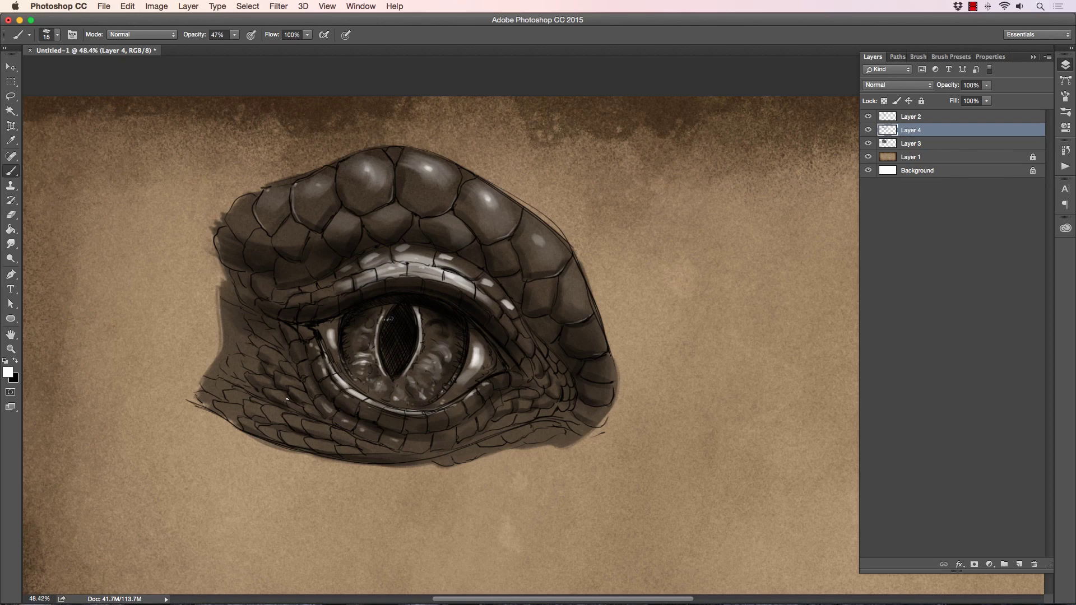
- Highlight the small lower-left scales and those beside the eye's right corner in white with a 15 to 20 px brush
key("bracketright")
key("bracketleft")
key("bracketleft")
key("bracketright")
- Highlight the scales at the upper eyelid's left end and the brow's lower right, enlarging the brush to 90 px
key("bracketleft")
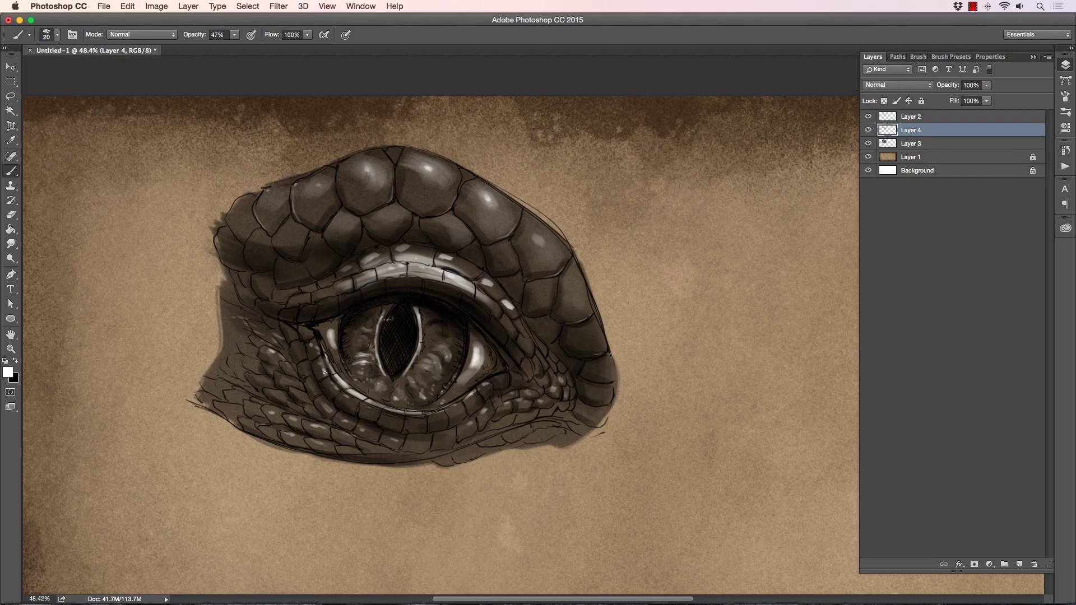
key("bracketleft")
key("bracketright")
key("bracketright")
key("bracketright")
key("bracketright")
key("bracketright")
key("bracketright")
key("bracketright")
key("bracketright")
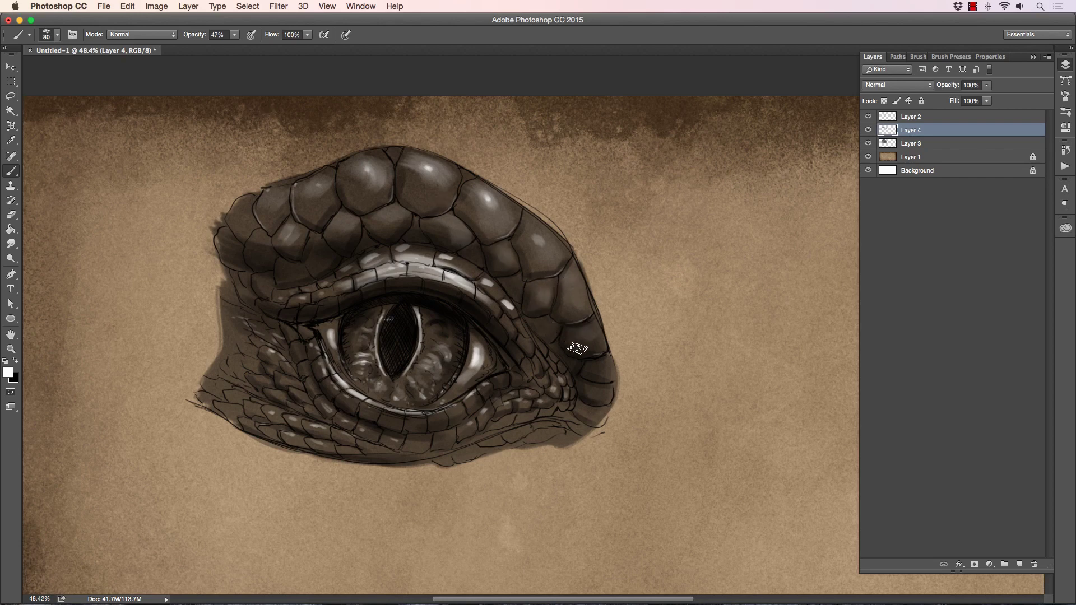
key("bracketright")
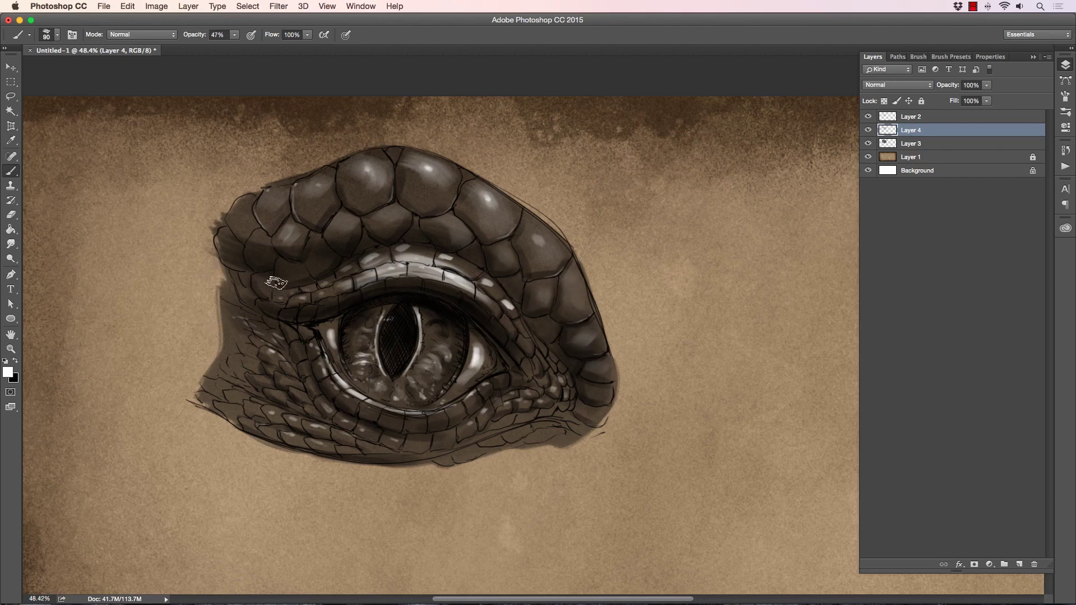
- Lighten the upper eyelid ridge and the large brow scales with broad white strokes, using a 175 to 250 px brush
key("bracketright")
key("bracketright")
key("bracketright")
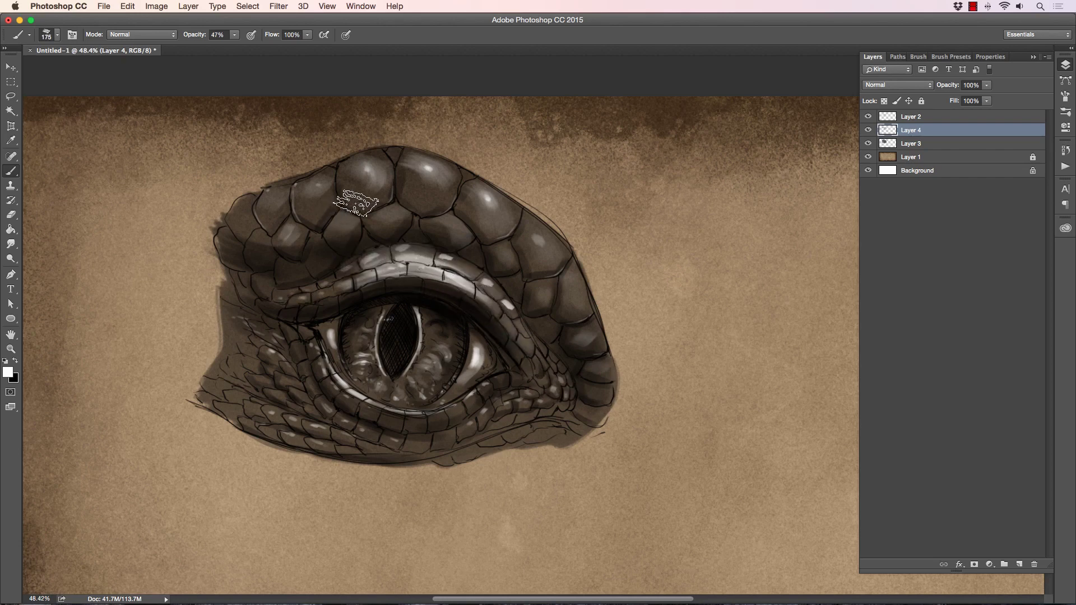
key("bracketright")
key("bracketright")
key("bracketright")
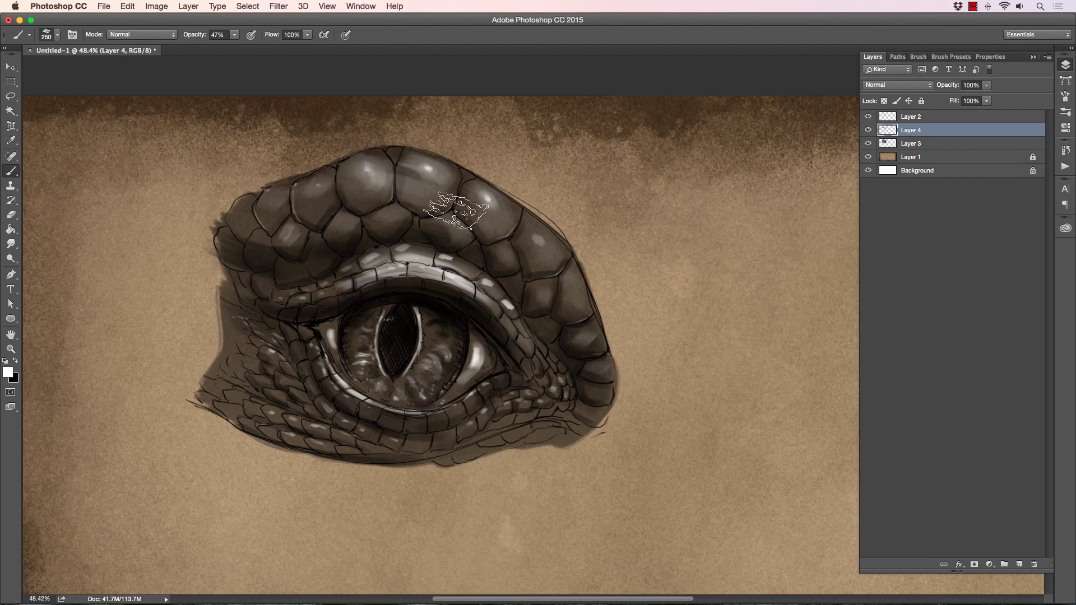
key("bracketright")
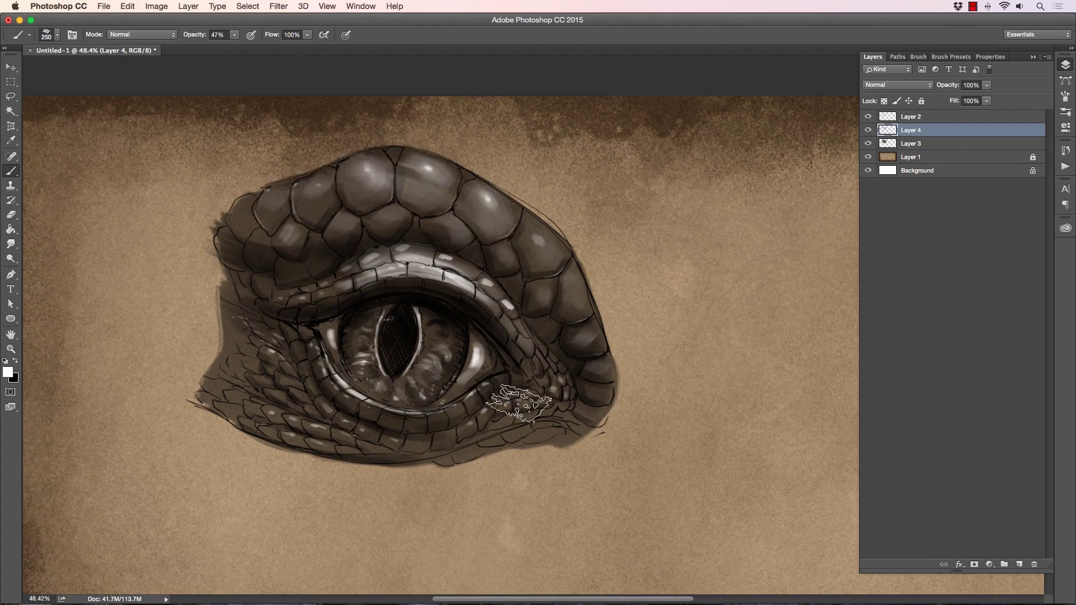
- Lighten the small scales left of the eye with a 125 px white brush, and reduce the brush to 10 px
key("bracketleft")
key("bracketleft")
key("bracketleft")
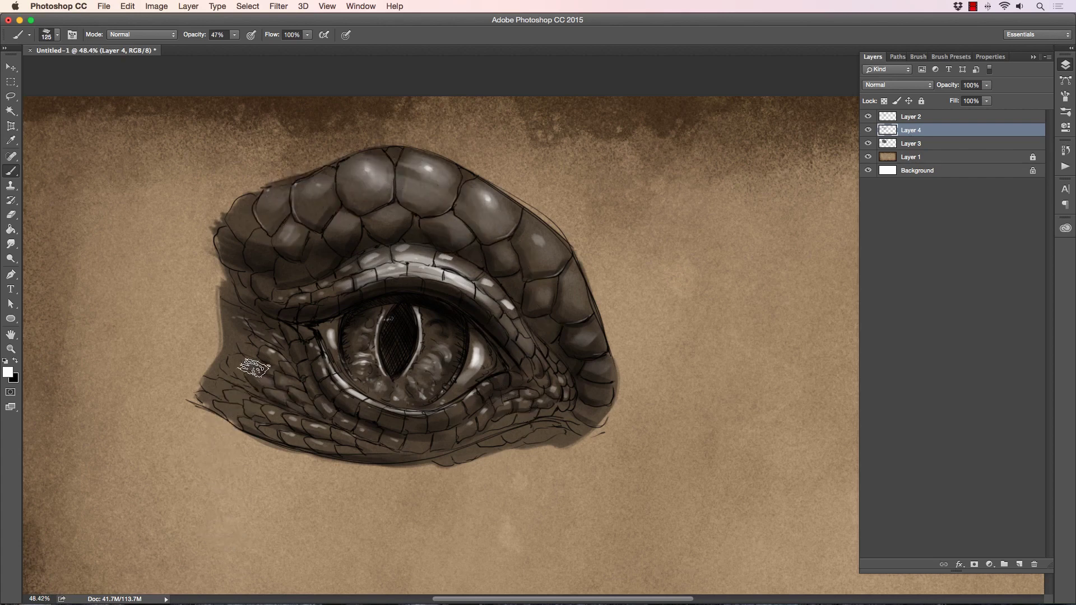
key("bracketleft")
key("bracketleft")
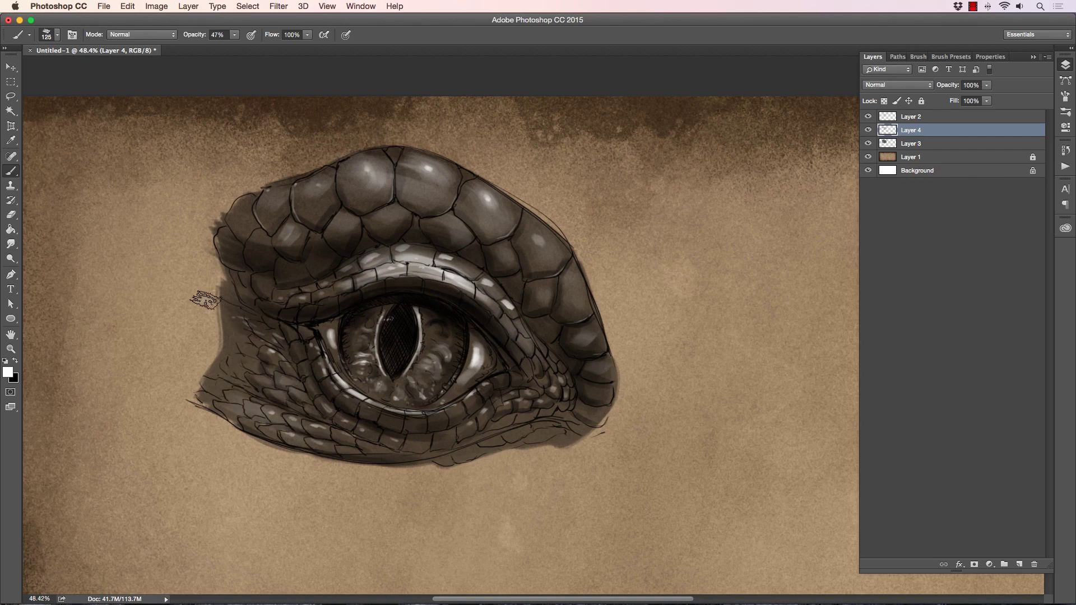
key("bracketleft")
key("bracketleft")
key("bracketleft")
key("bracketleft")
key("bracketleft")
key("bracketleft")
key("bracketleft")
- Examine the painted eye against the whole canvas and close up
left_click(10, 348)
left_click_drag(252, 344, 228, 344)
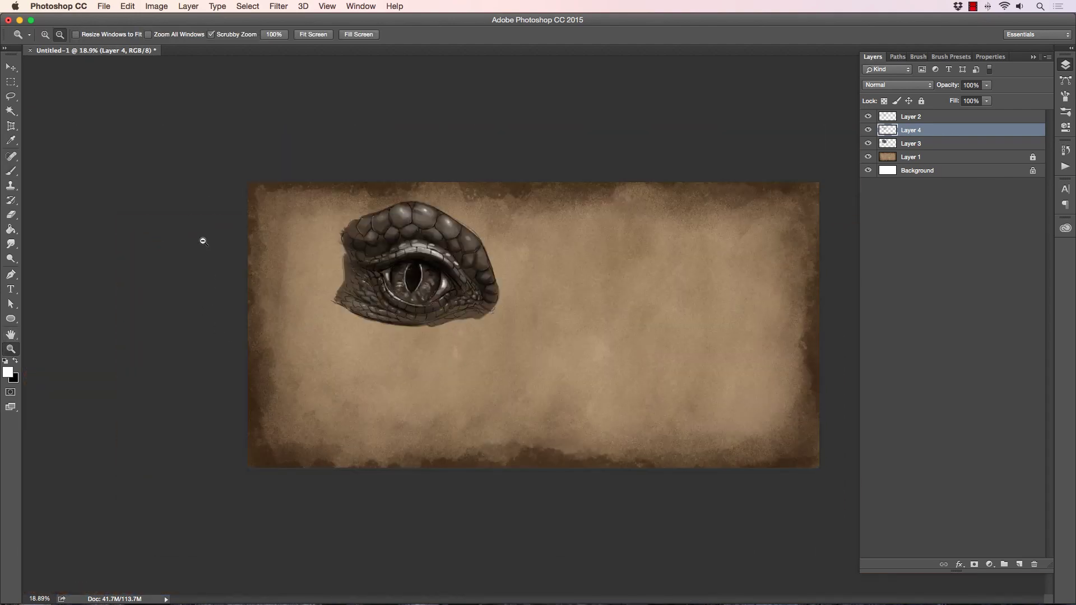
left_click_drag(355, 180, 382, 188)
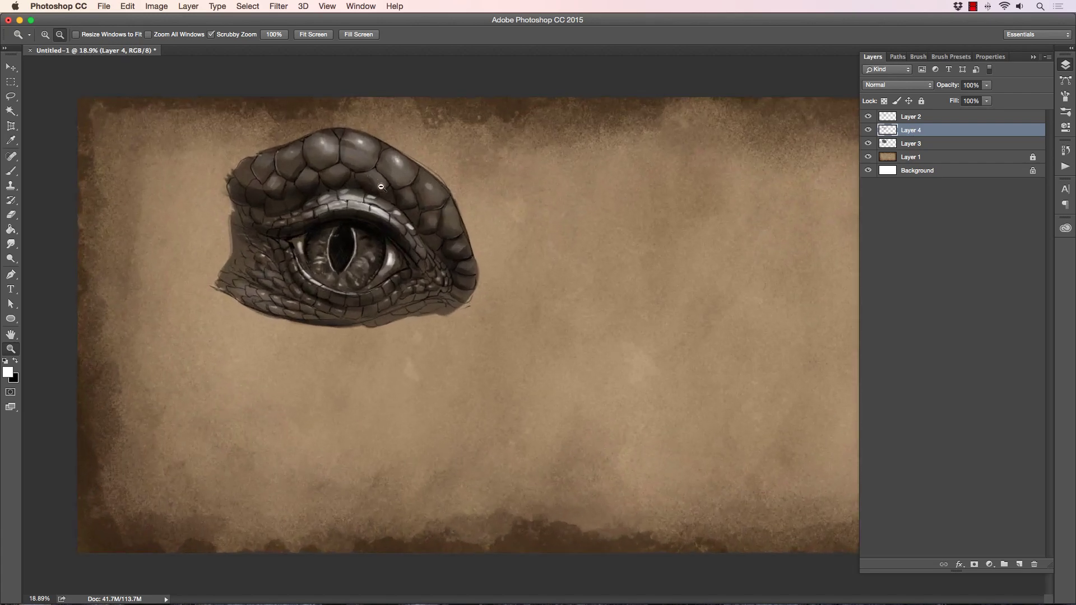
left_click_drag(304, 133, 258, 134)
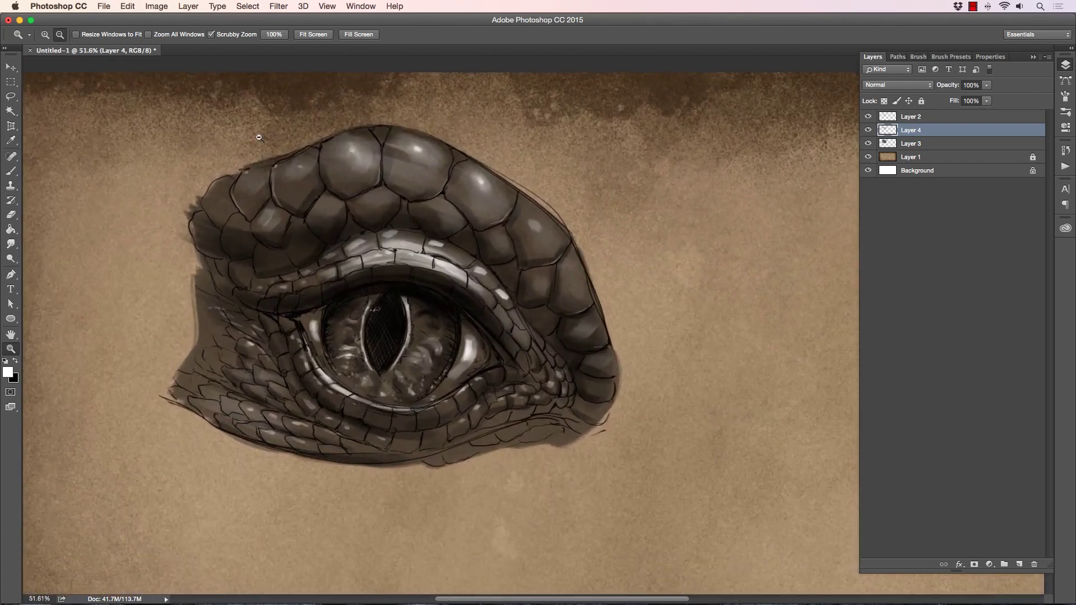
left_click_drag(318, 370, 329, 384)
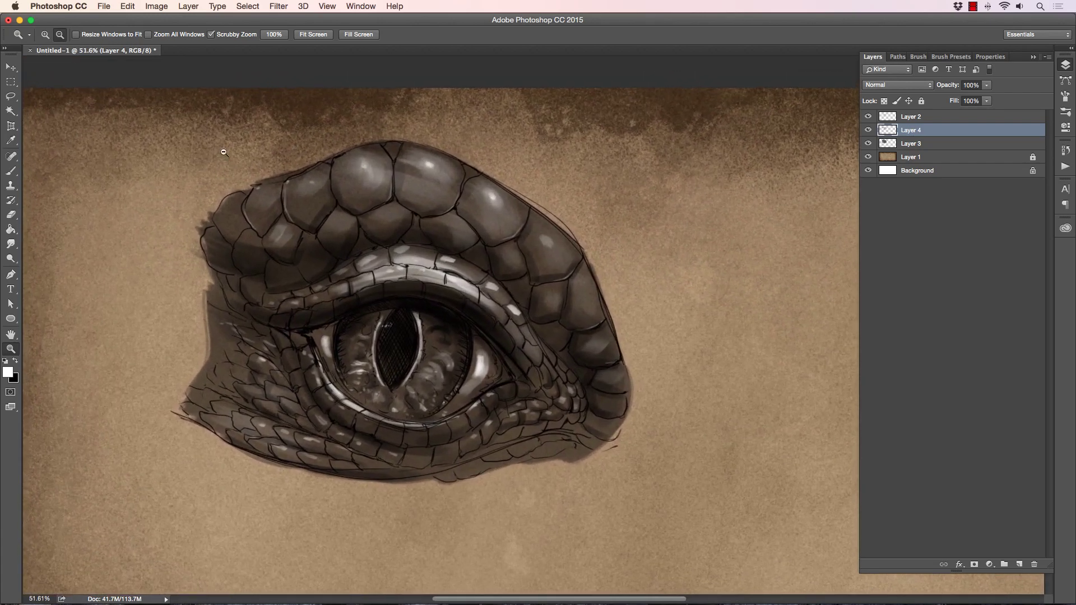
left_click_drag(224, 151, 223, 147)
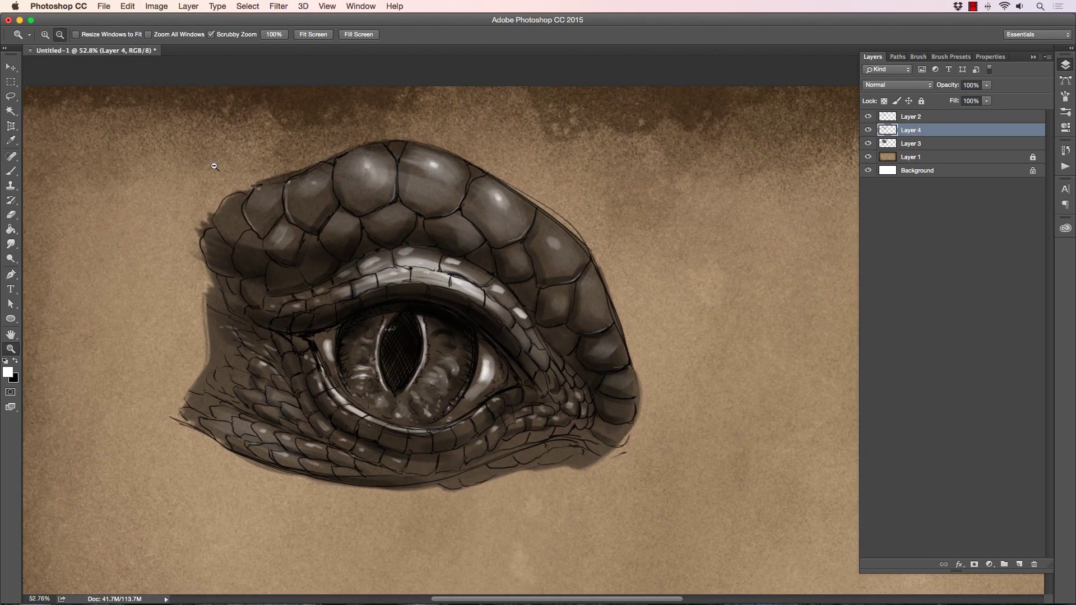
scroll(164, 303, "up", 1)
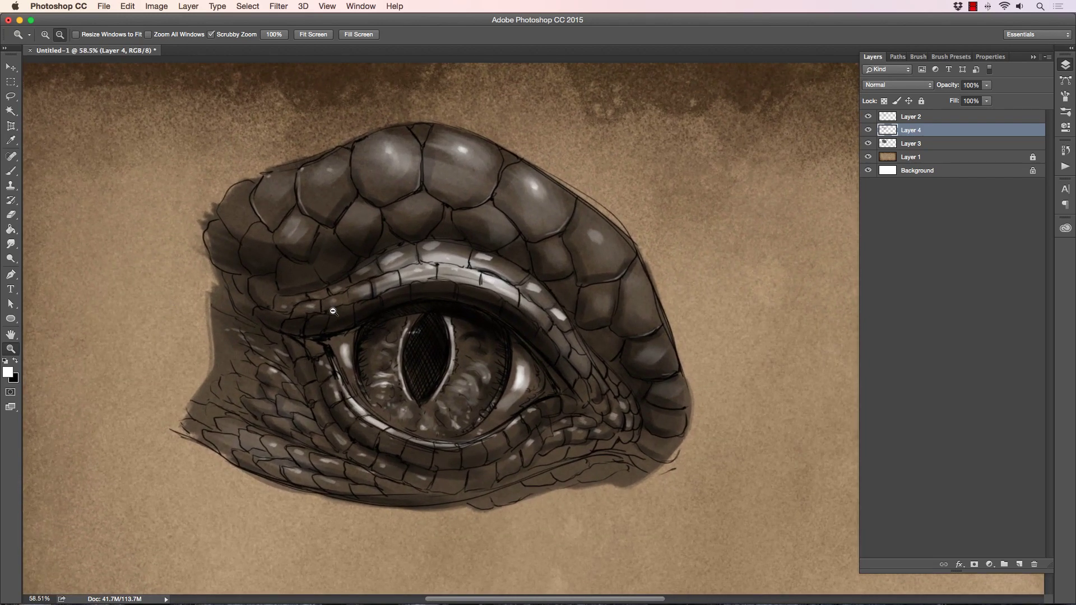
- Add fine white highlights to the scales below the eye's right corner with a 10 to 20 px brush
left_click(11, 171)
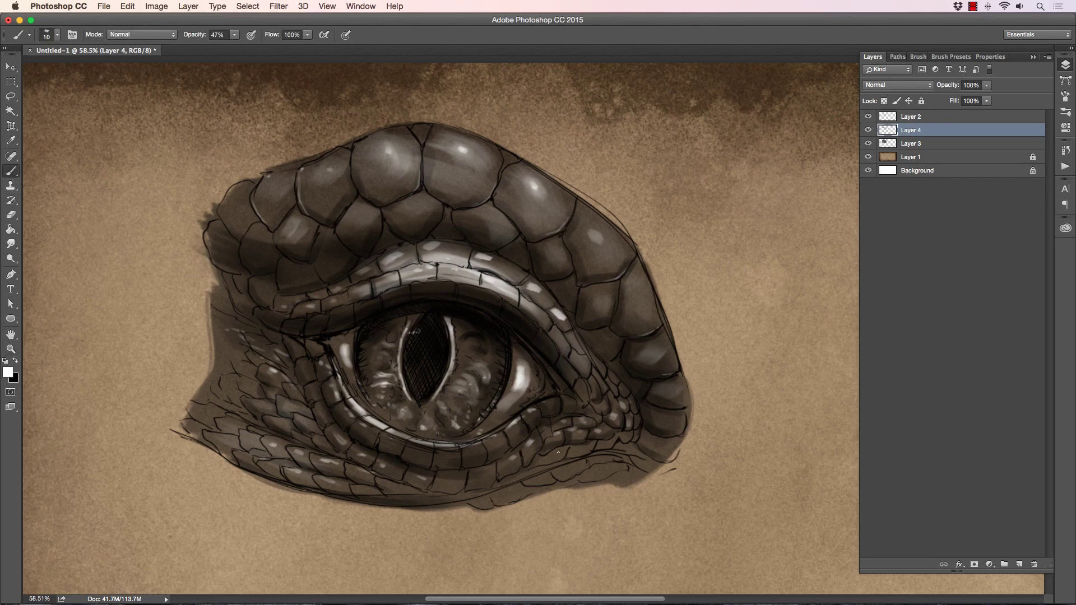
key("bracketright")
key("bracketright")
key("bracketleft")
- Create a new layer above the line art on Layer 2
key("alt+bracketright")
left_click(1020, 564)
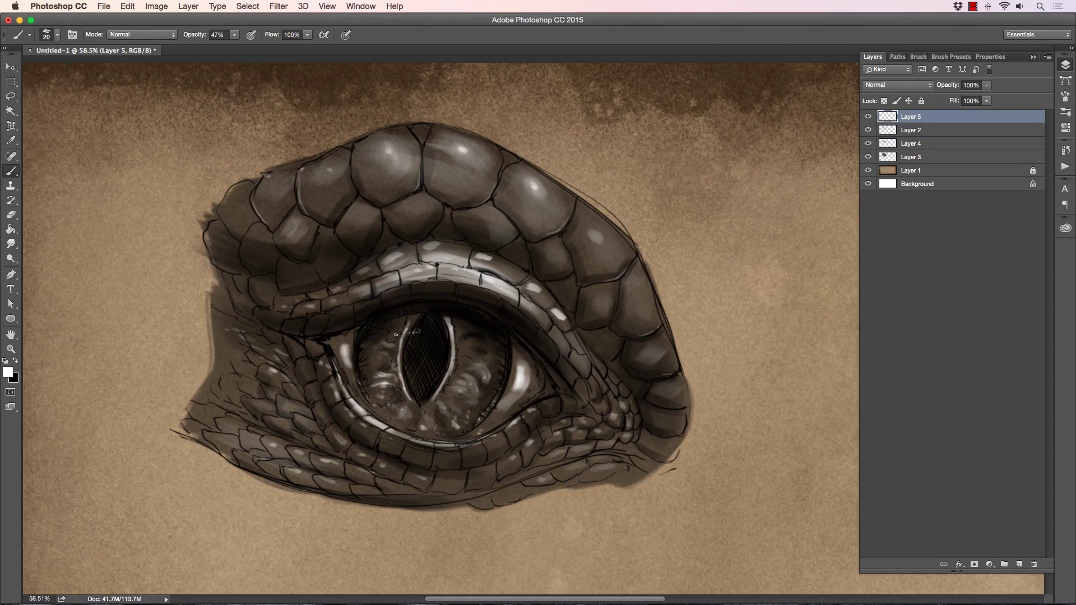
- Paint a white reflection streak across the upper iris and pupil on Layer 5 with a 10 to 20 px brush
key("bracketleft")
key("bracketleft")
key("bracketright")
key("bracketright")
left_click_drag(414, 339, 476, 348)
key("bracketleft")
mouse_move(399, 337)
left_mouse_down()
mouse_move(452, 341)
mouse_move(443, 318)
mouse_move(423, 324)
mouse_move(490, 351)
left_mouse_up()
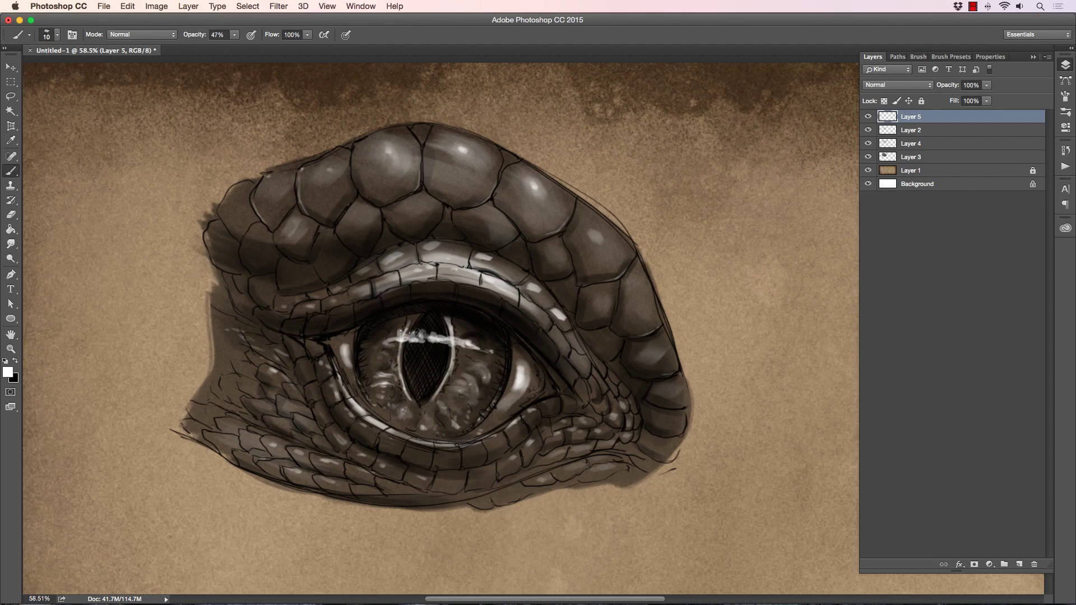
- Brighten the reflection streak and extend it towards both sides of the iris, and reduce the white brush to 9 px
key("bracketleft")
key("bracketright")
key("bracketright")
left_click_drag(465, 343, 492, 352)
left_click_drag(386, 341, 434, 336)
key("bracketleft")
key("bracketleft")
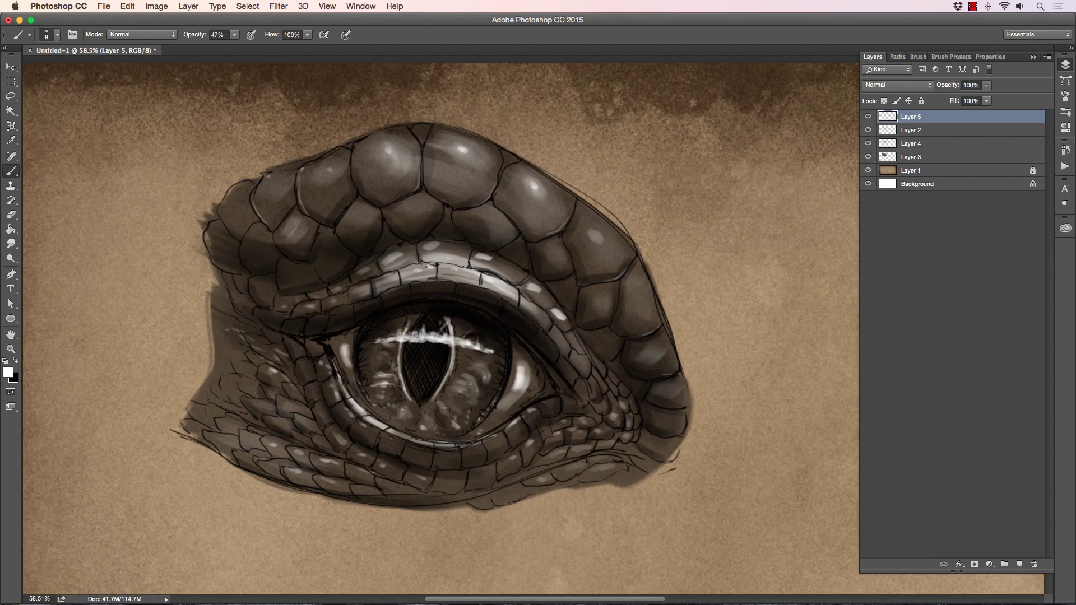
- Feather the reflection streak's edges with short white strokes and touch up the pupil below it with a black brush of up to 25 px
key("bracketright")
key("bracketright")
key("bracketleft")
key("bracketleft")
key("x")
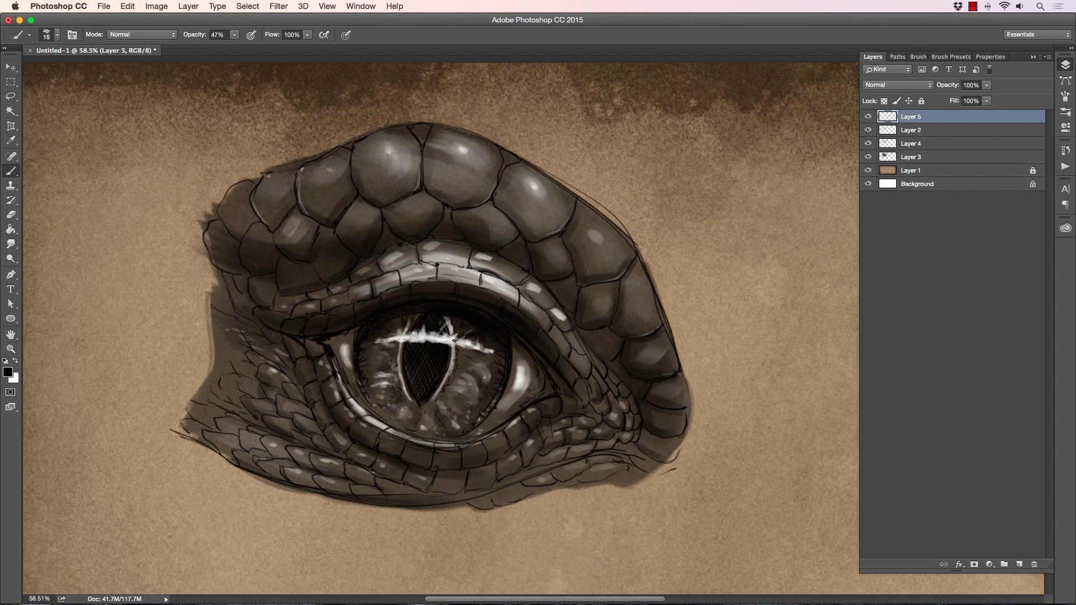
key("bracketright")
key("x")
key("bracketright")
key("bracketleft")
key("x")
left_click_drag(440, 350, 448, 345)
- Lower Layer 5's opacity to 60% and soften the outer ends of the reflection streak with a 175 px eraser
left_click(986, 84)
left_click_drag(989, 96, 966, 97)
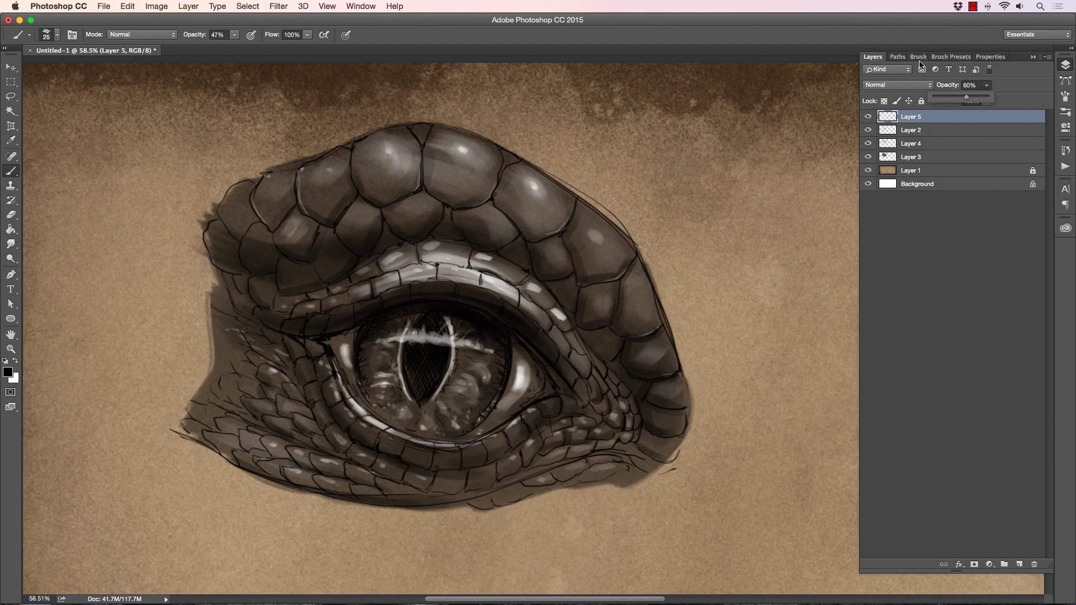
left_click(10, 215)
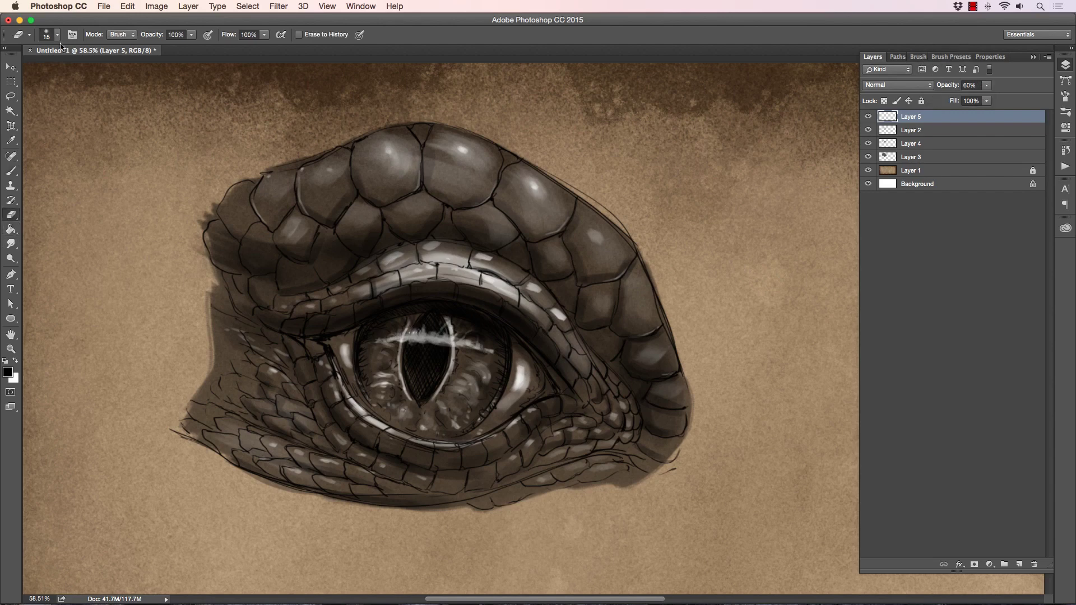
left_click(48, 38)
left_click(54, 37)
key("bracketright")
key("bracketright")
key("bracketright")
key("bracketright")
key("bracketright")
key("bracketright")
key("bracketright")
key("bracketright")
key("bracketright")
key("bracketright")
key("bracketright")
key("bracketright")
mouse_move(377, 357)
left_mouse_down()
mouse_move(367, 334)
mouse_move(366, 345)
mouse_move(395, 322)
left_mouse_up()
left_click(363, 360)
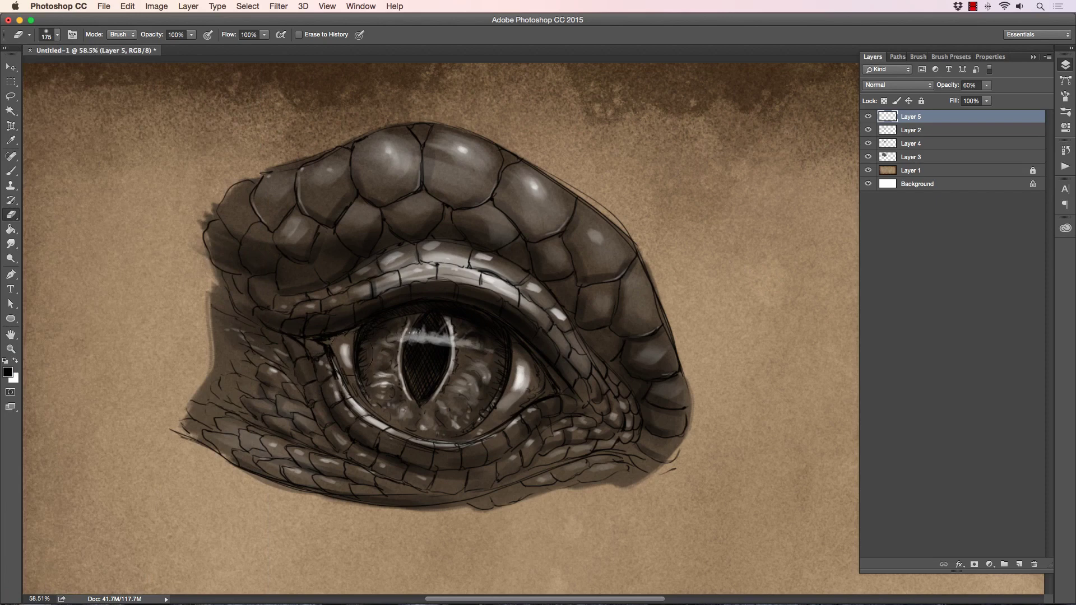
- Stretch the reflection on Layer 5 vertically with Free Transform to about 131.77% height
left_click(10, 349)
left_click_drag(351, 369, 241, 361)
left_click_drag(347, 202, 387, 202)
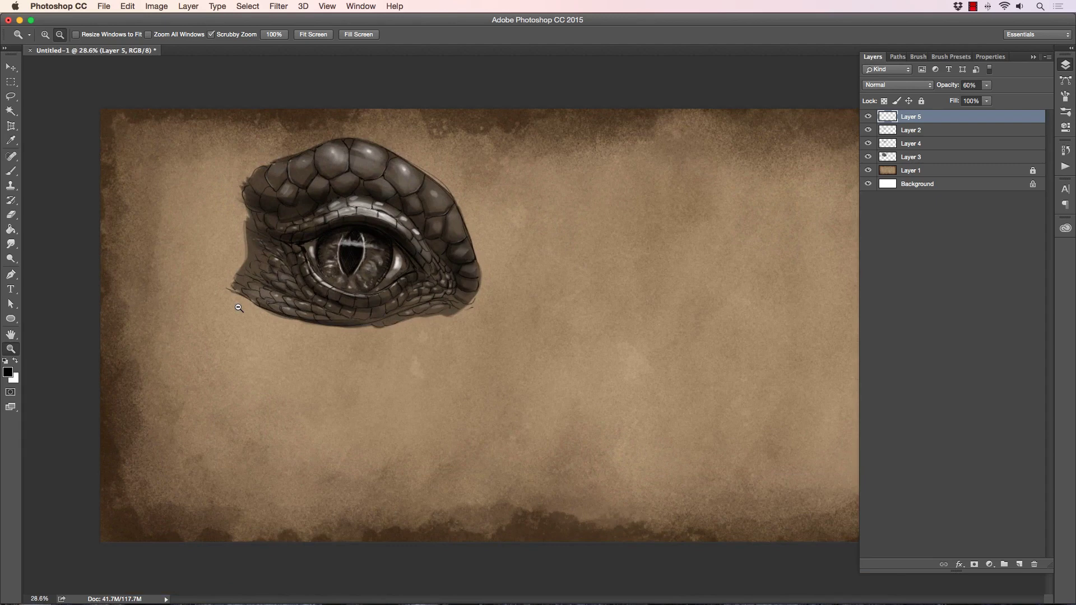
key("ctrl+t")
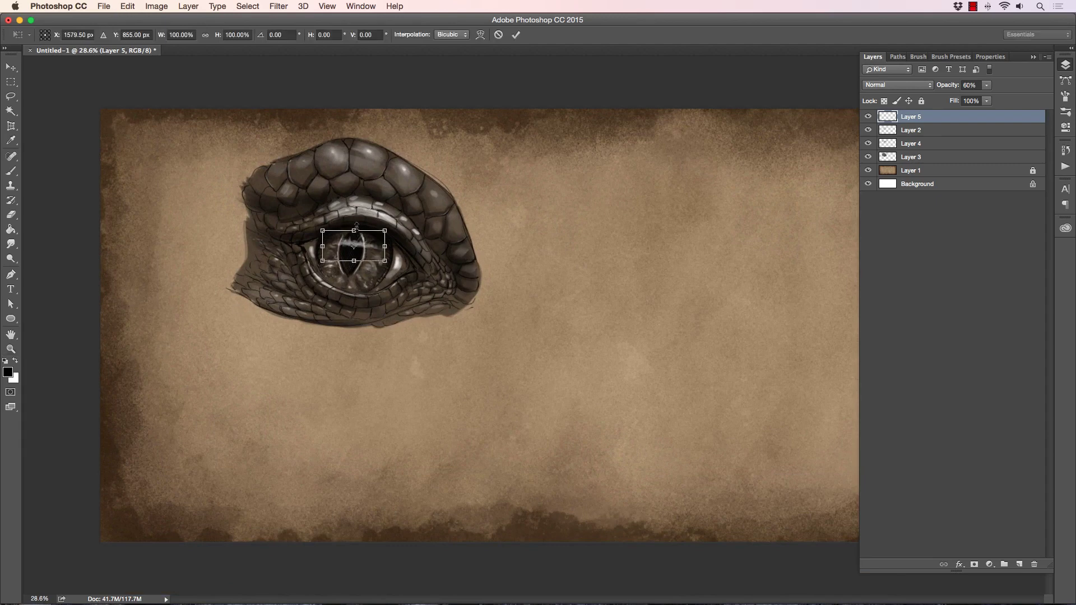
left_click_drag(356, 230, 357, 218)
left_click_drag(352, 261, 353, 265)
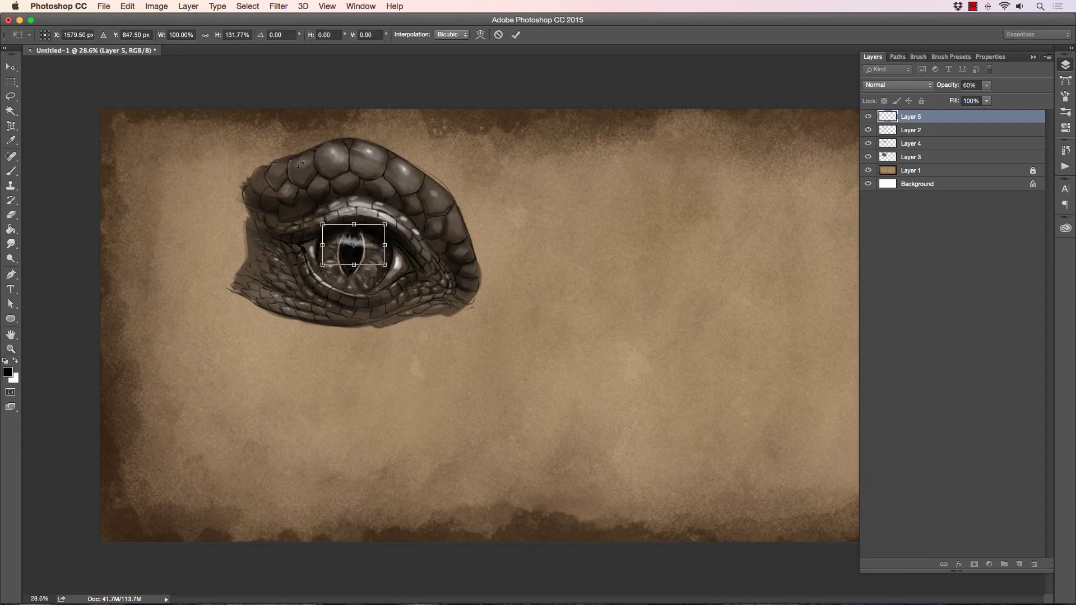
key("Return")
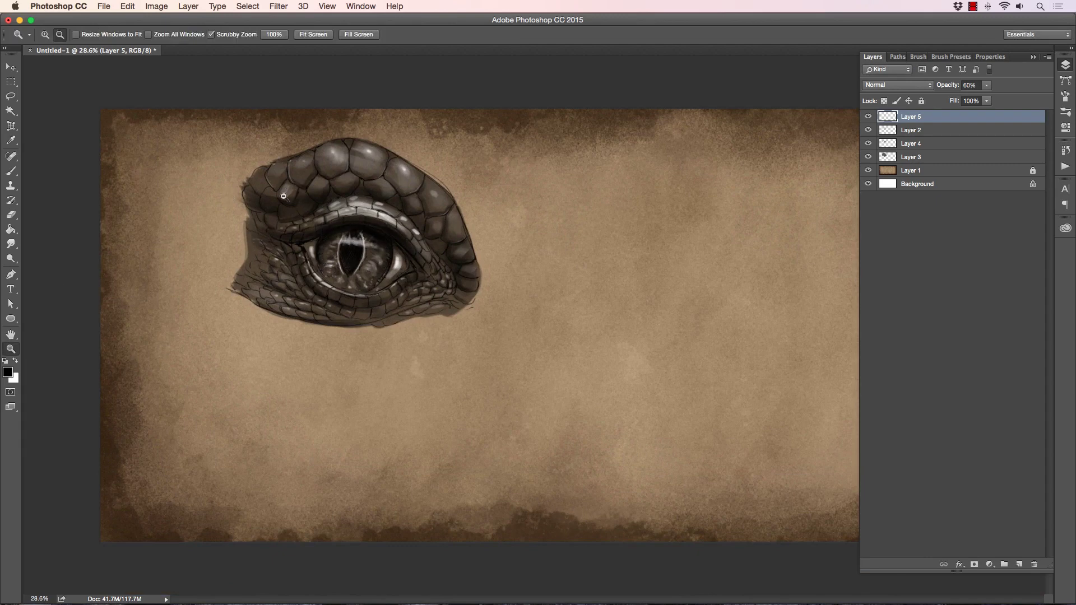
- Create a new layer above Layer 5 and set up a white brush of about 8 px for fine detail
left_click_drag(283, 154, 329, 178)
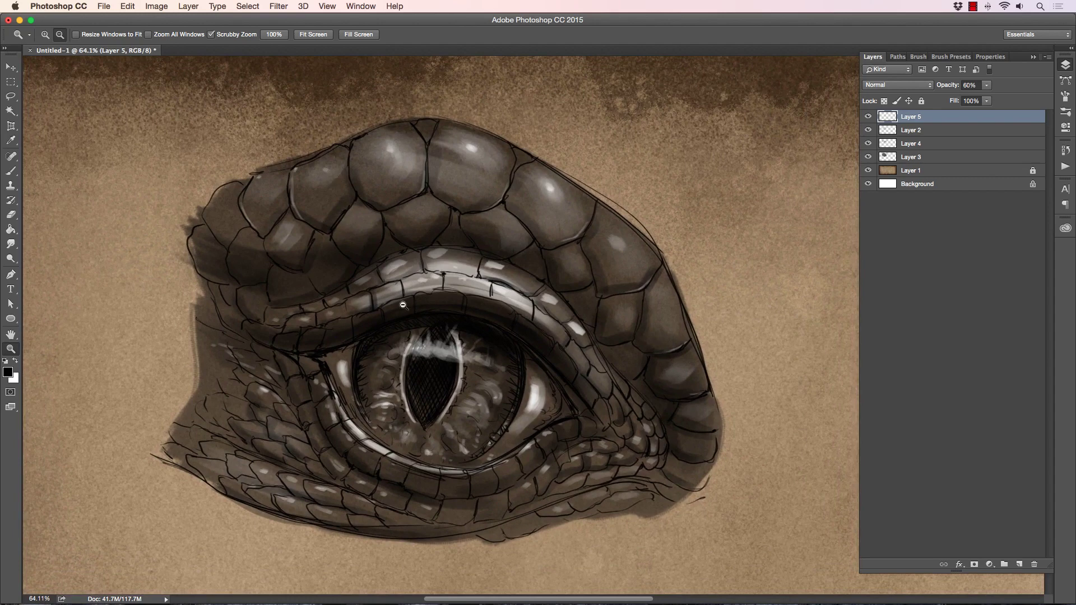
key("e")
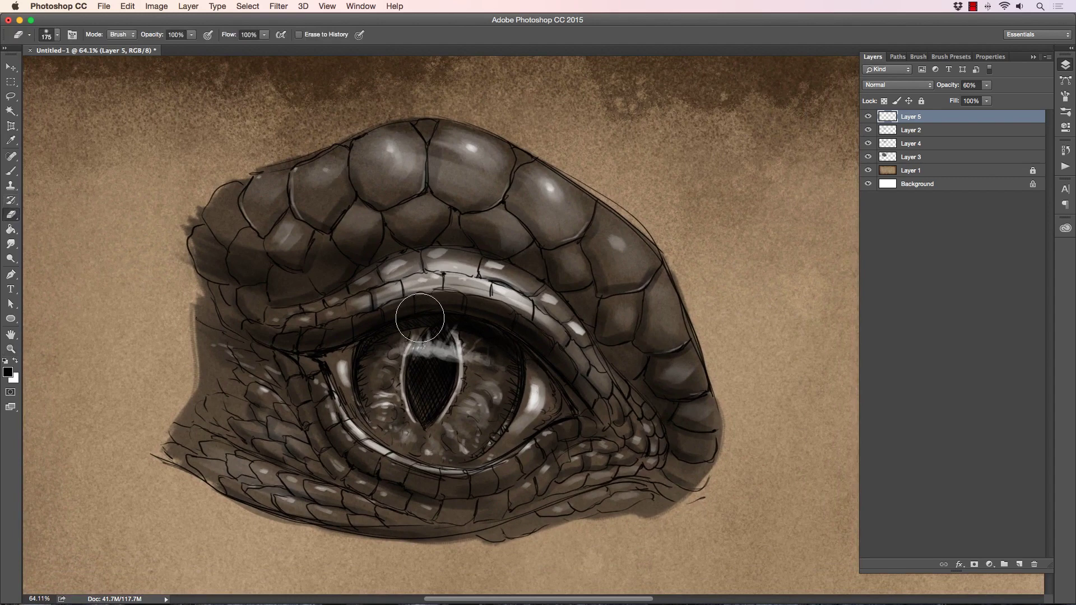
left_click(11, 171)
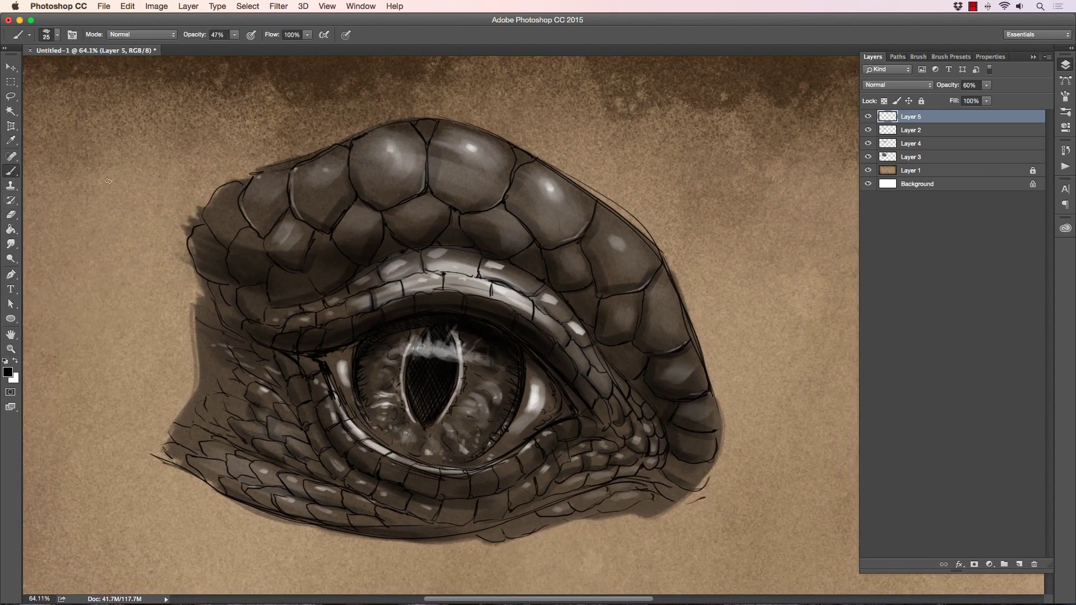
left_click(1018, 564)
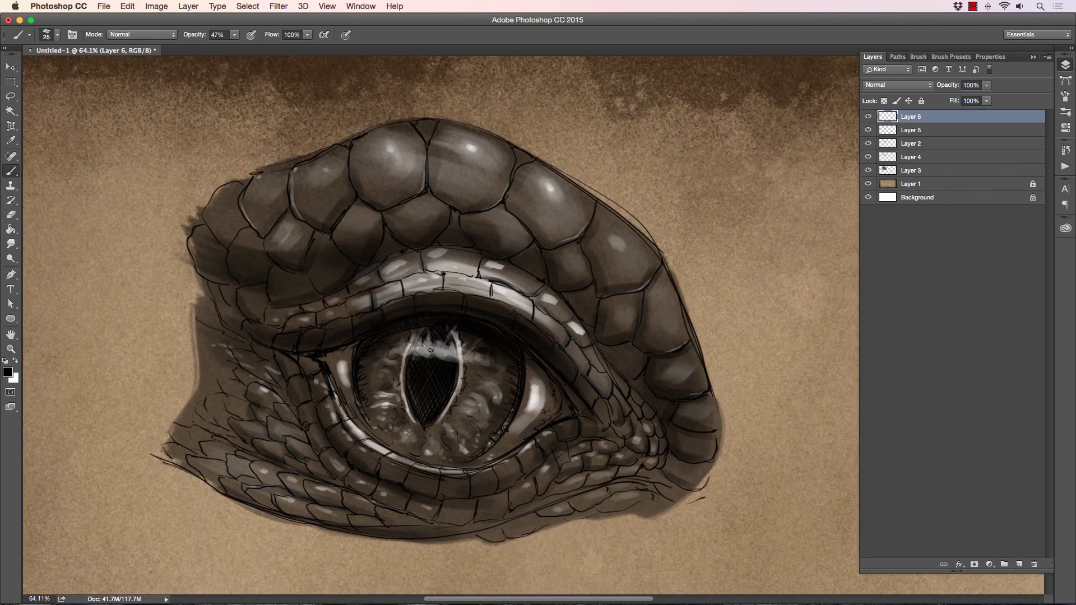
key("bracketleft")
key("bracketleft")
key("bracketleft")
key("bracketleft")
key("bracketleft")
key("super+z")
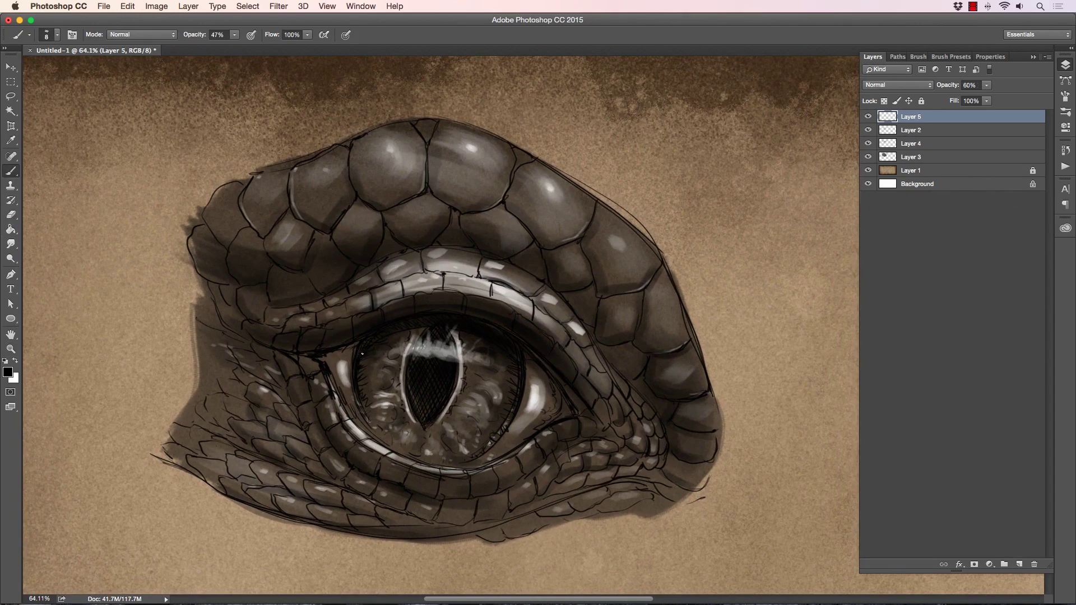
key("super+z")
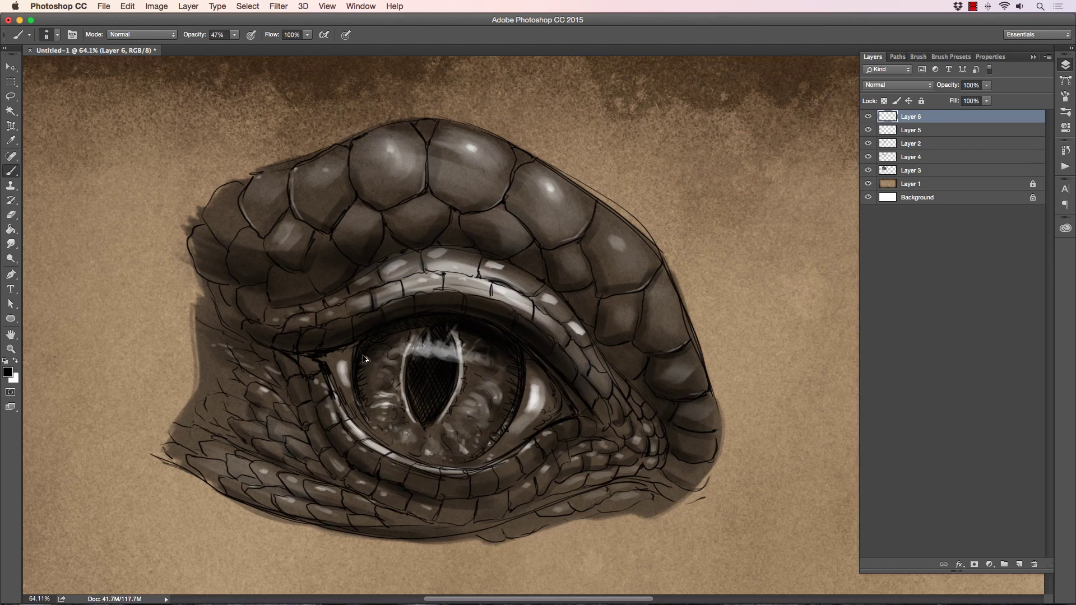
key("x")
key("bracketleft")
- Examine the eye within the wider canvas and slightly closer up
left_click(11, 349)
left_click_drag(258, 389, 272, 353)
left_click_drag(229, 382, 240, 379)
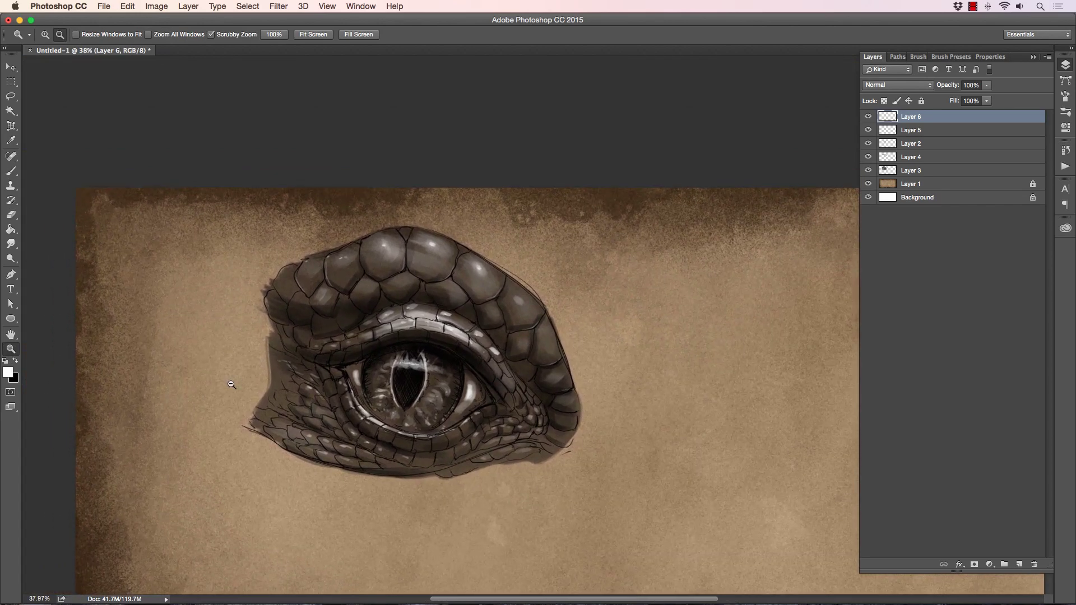
key("b")
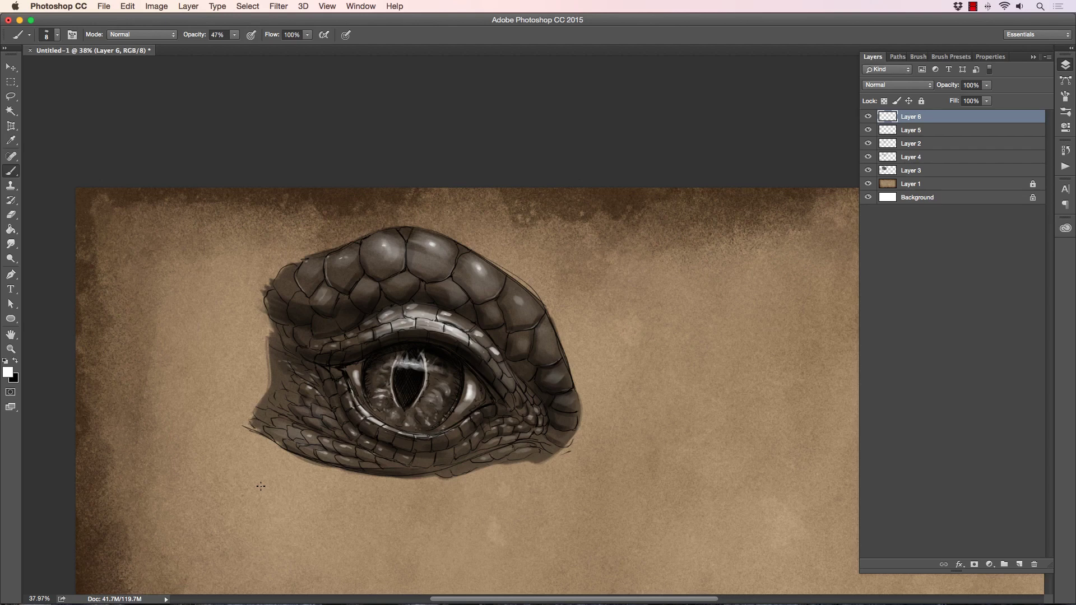
key("z")
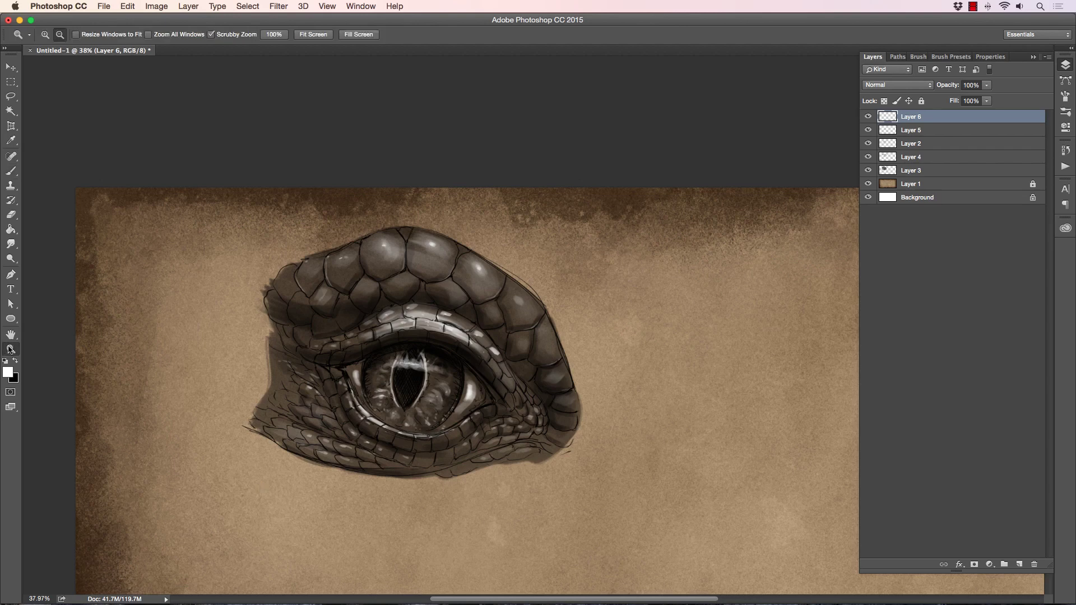
mouse_move(364, 359)
left_mouse_down()
mouse_move(323, 360)
mouse_move(362, 352)
left_mouse_up()
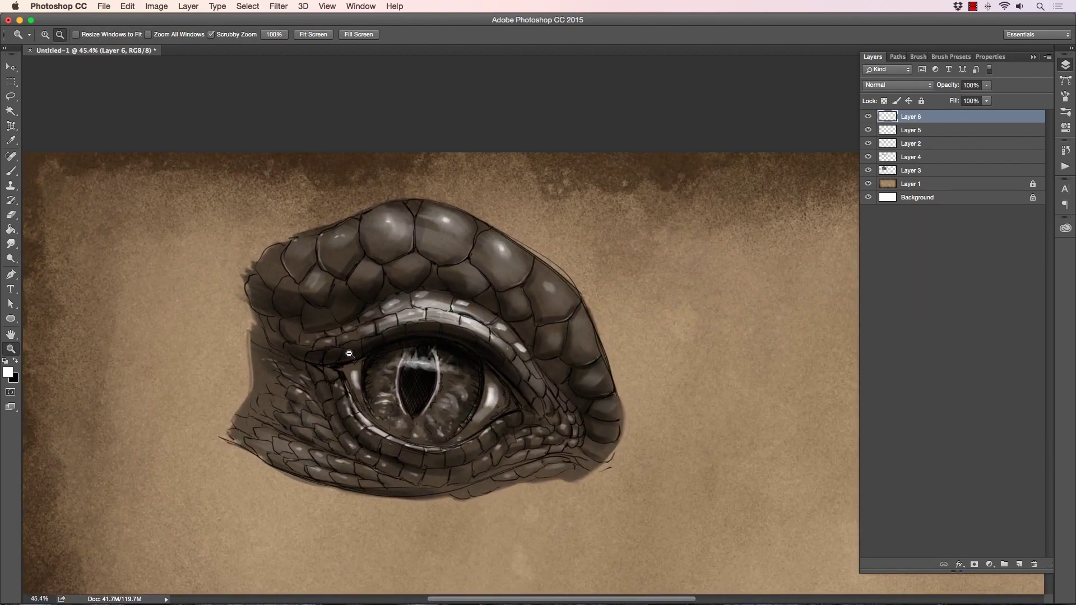